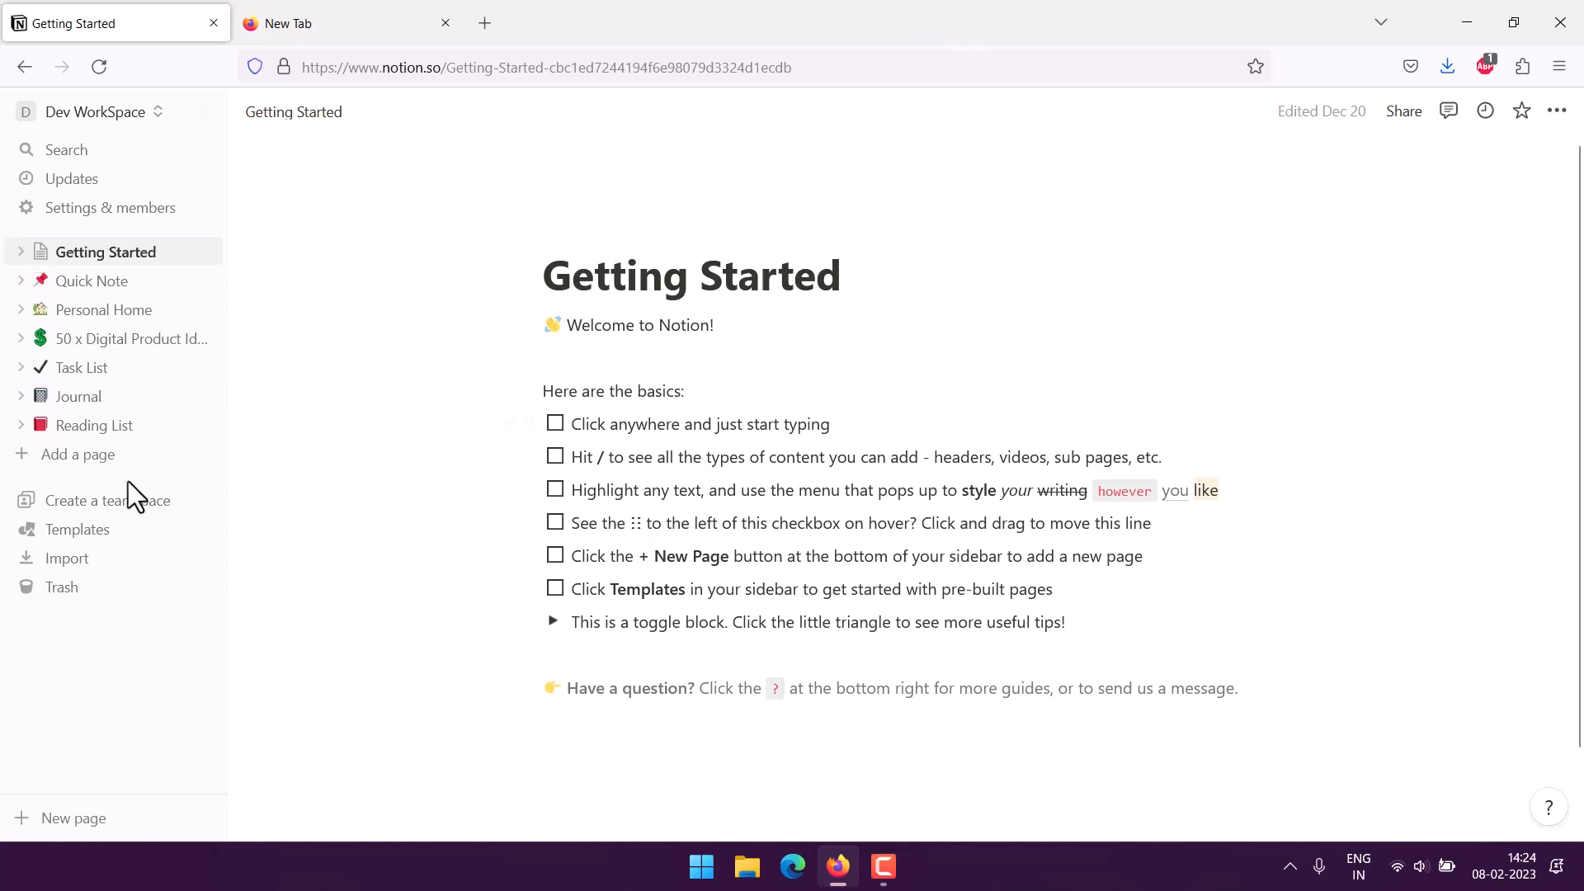
Add a new page containing a table view backed by a new database
{"action": "left_click", "coordinate": [76, 458]}
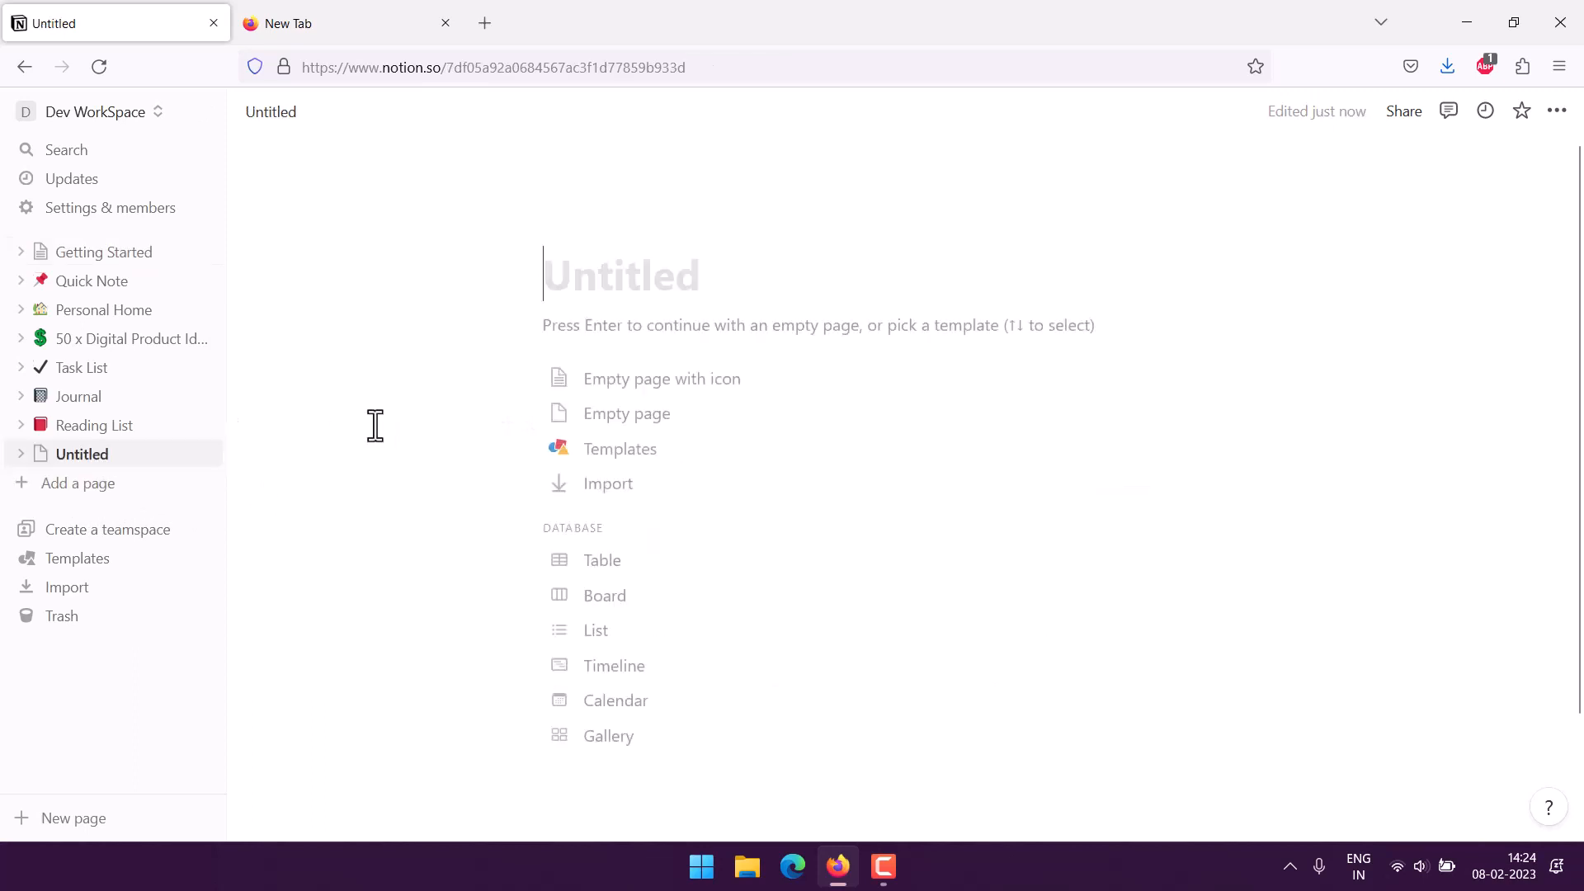
{"action": "left_click", "coordinate": [619, 563]}
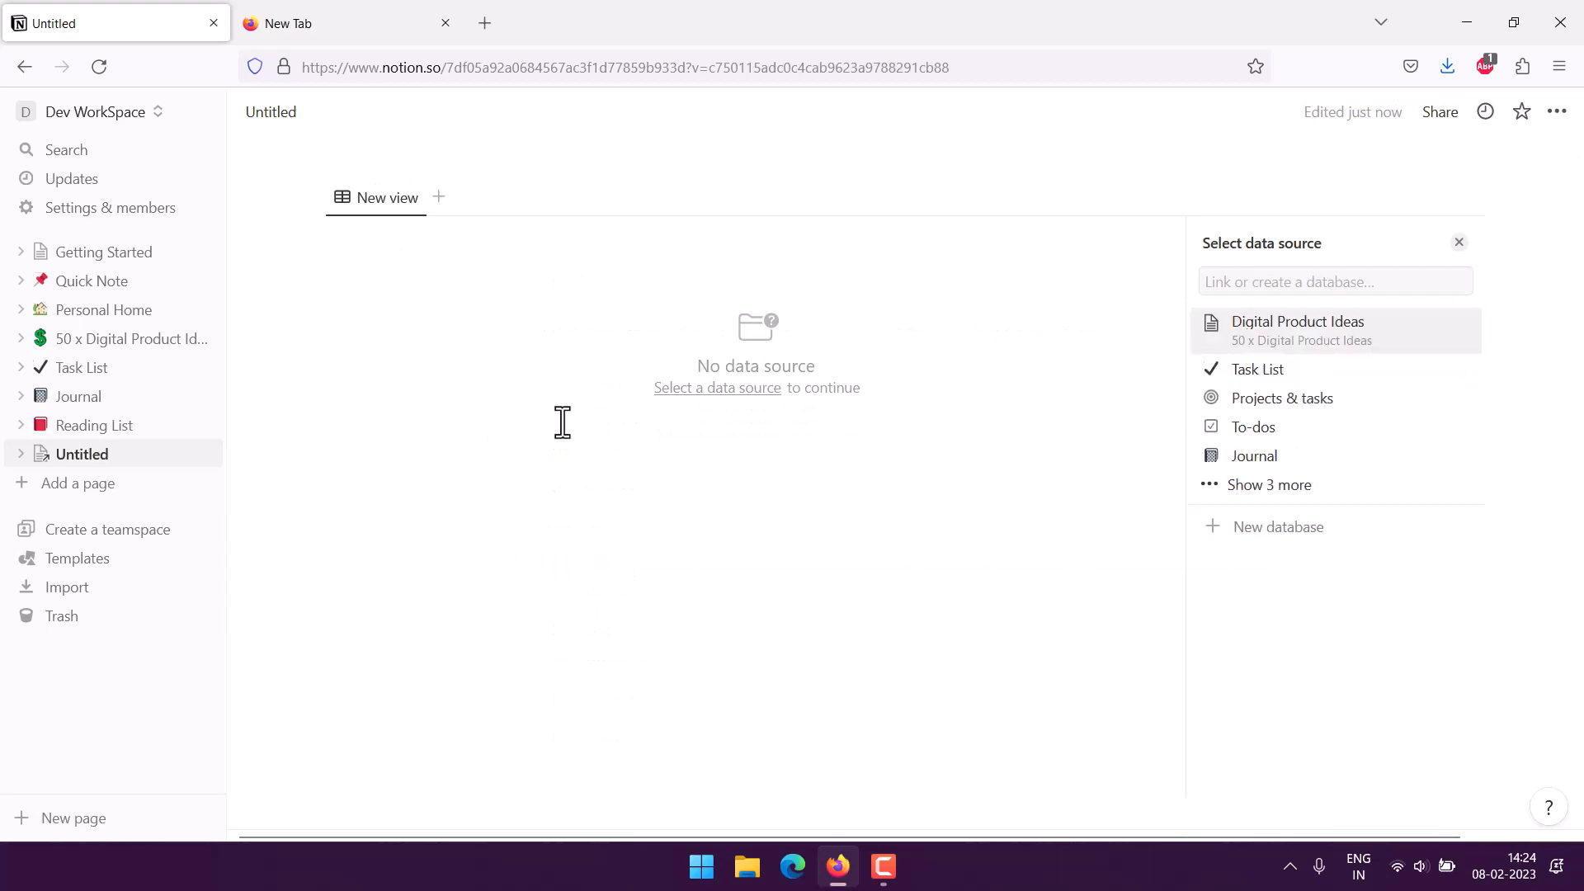
{"action": "left_click", "coordinate": [1249, 563]}
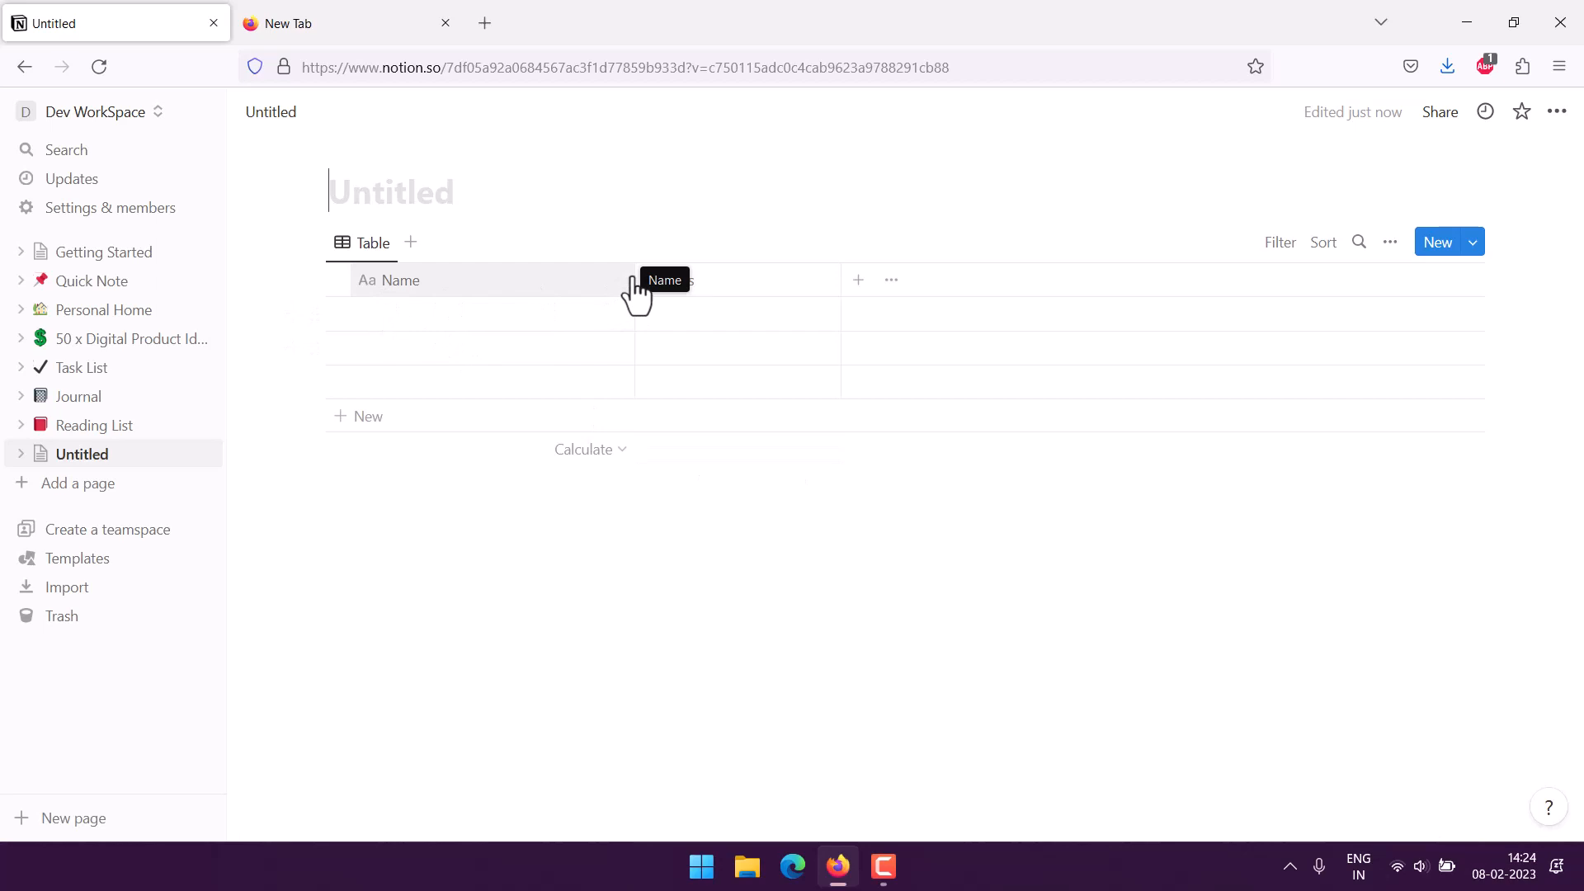
Rename the Name column to "Issue Reported By" and adjust its width to just fit the heading
{"action": "left_click_drag", "start_coordinate": [638, 279], "coordinate": [460, 278]}
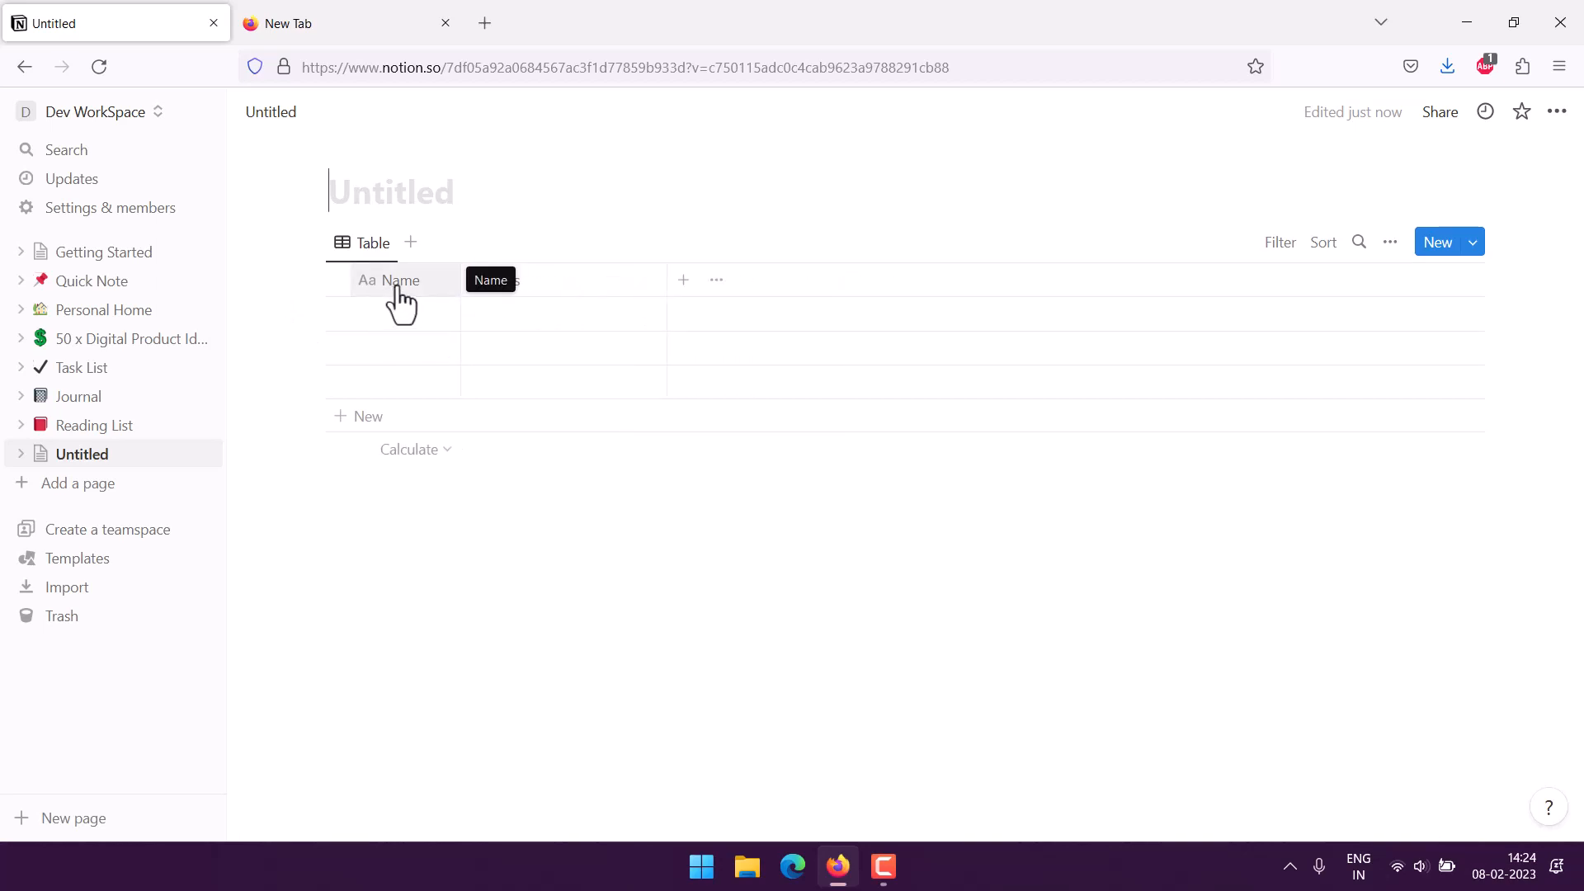
{"action": "left_click", "coordinate": [404, 283]}
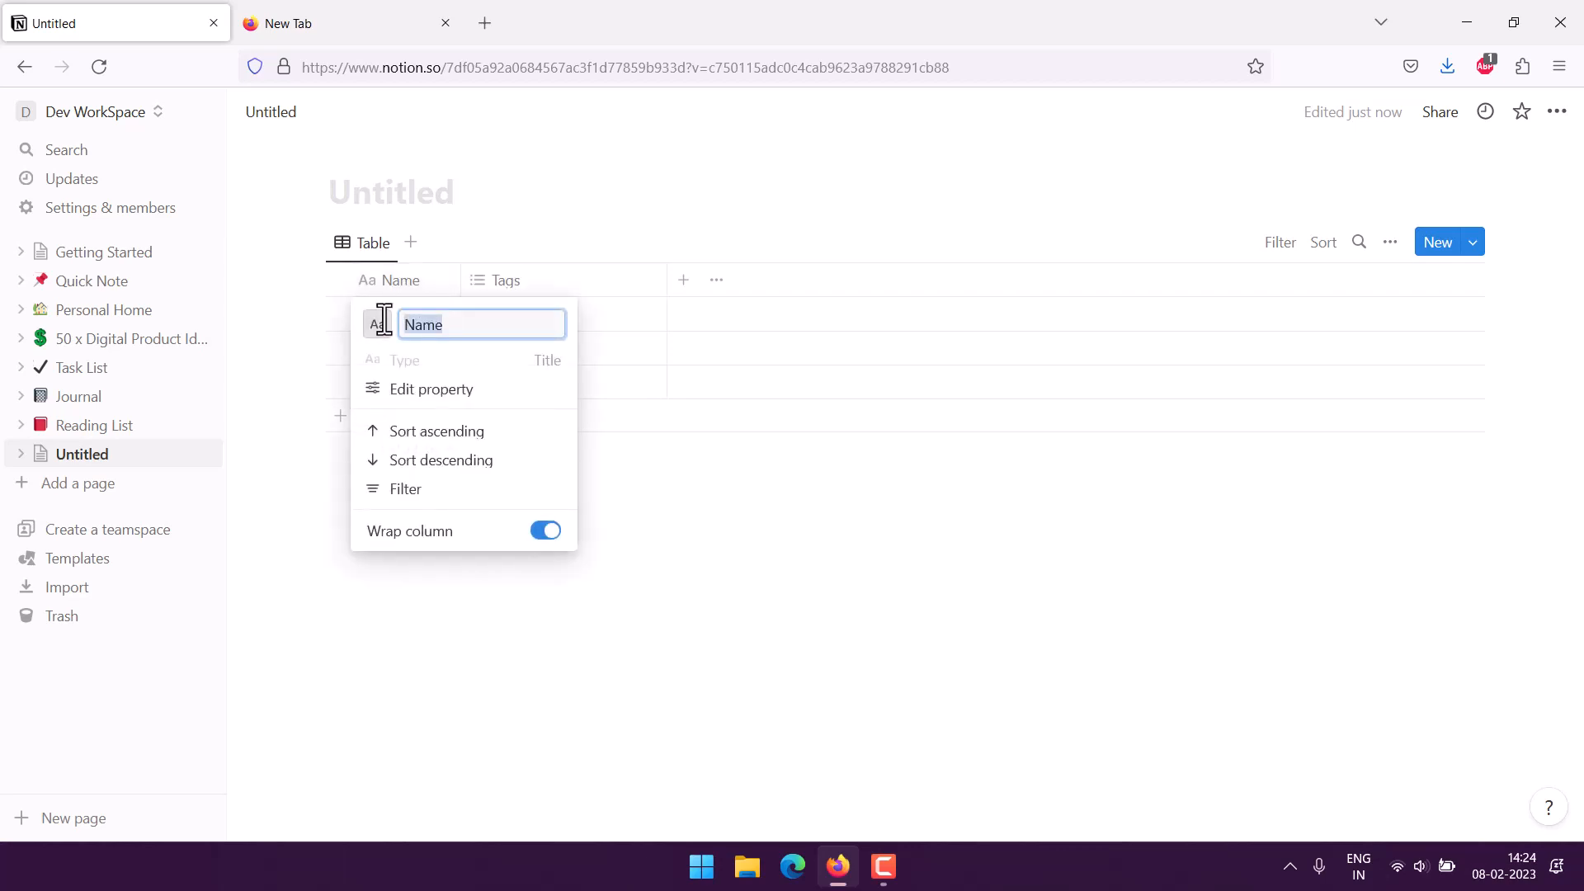
{"action": "key", "text": "BackSpace"}
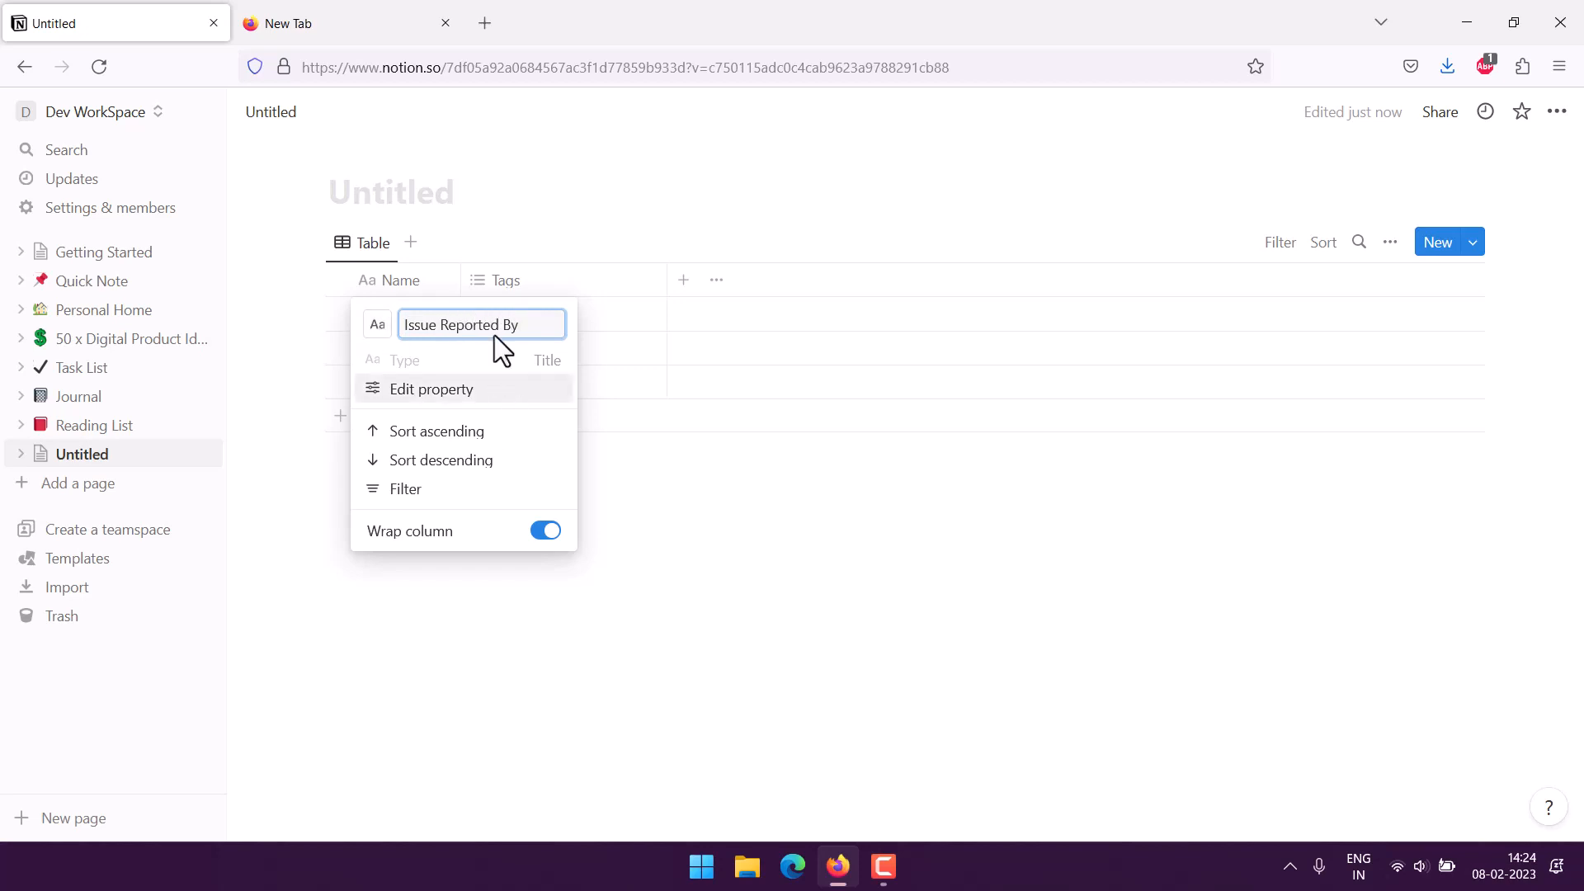
{"action": "left_click", "coordinate": [653, 612]}
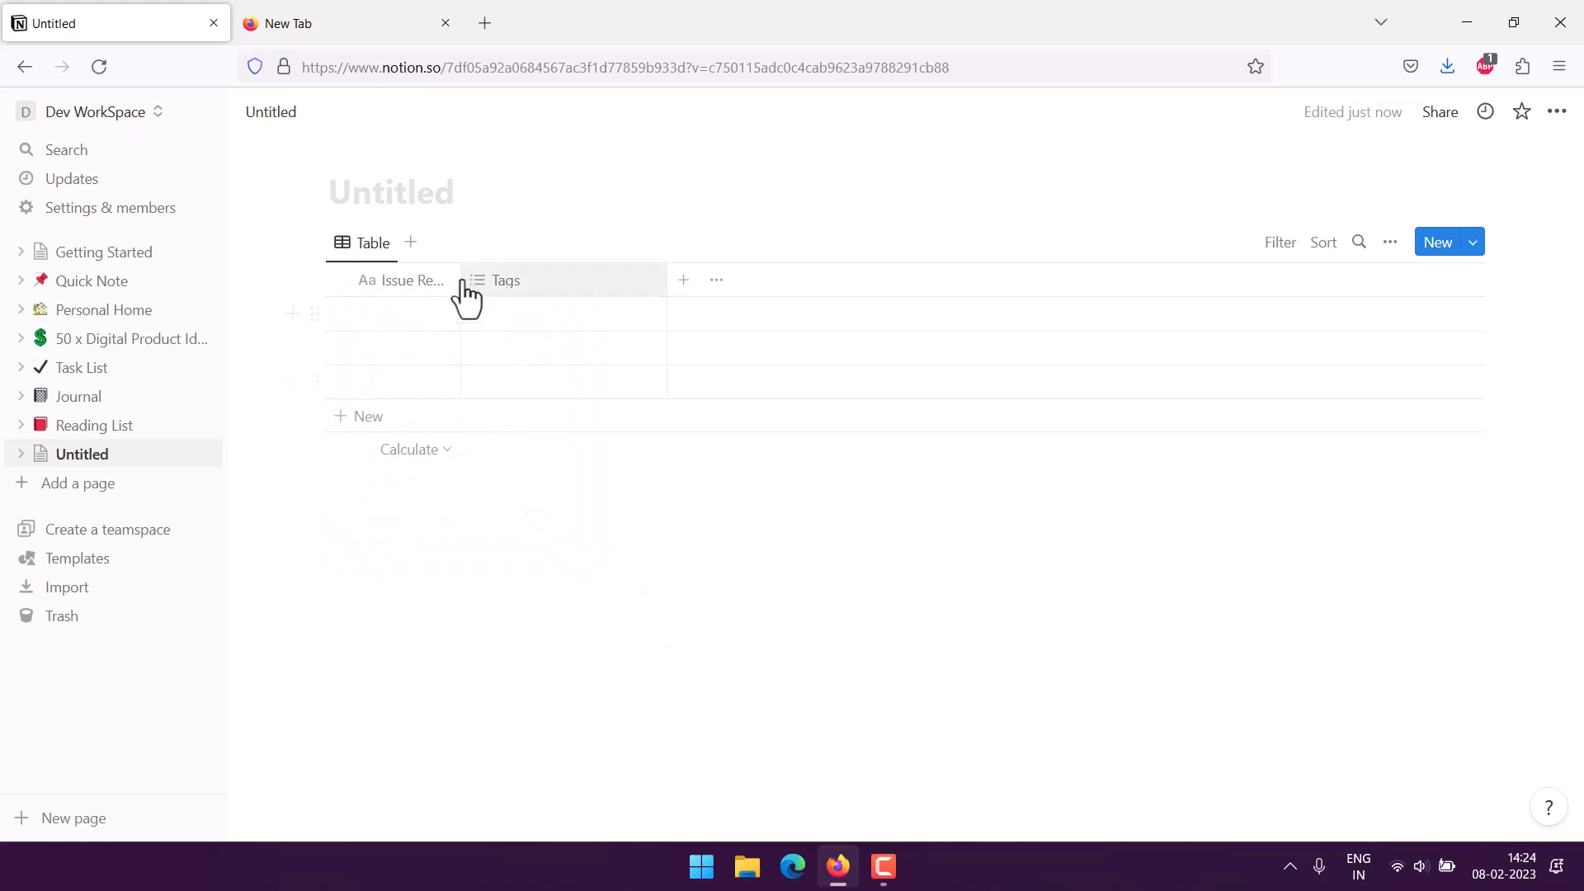
{"action": "left_click_drag", "start_coordinate": [461, 275], "coordinate": [508, 272]}
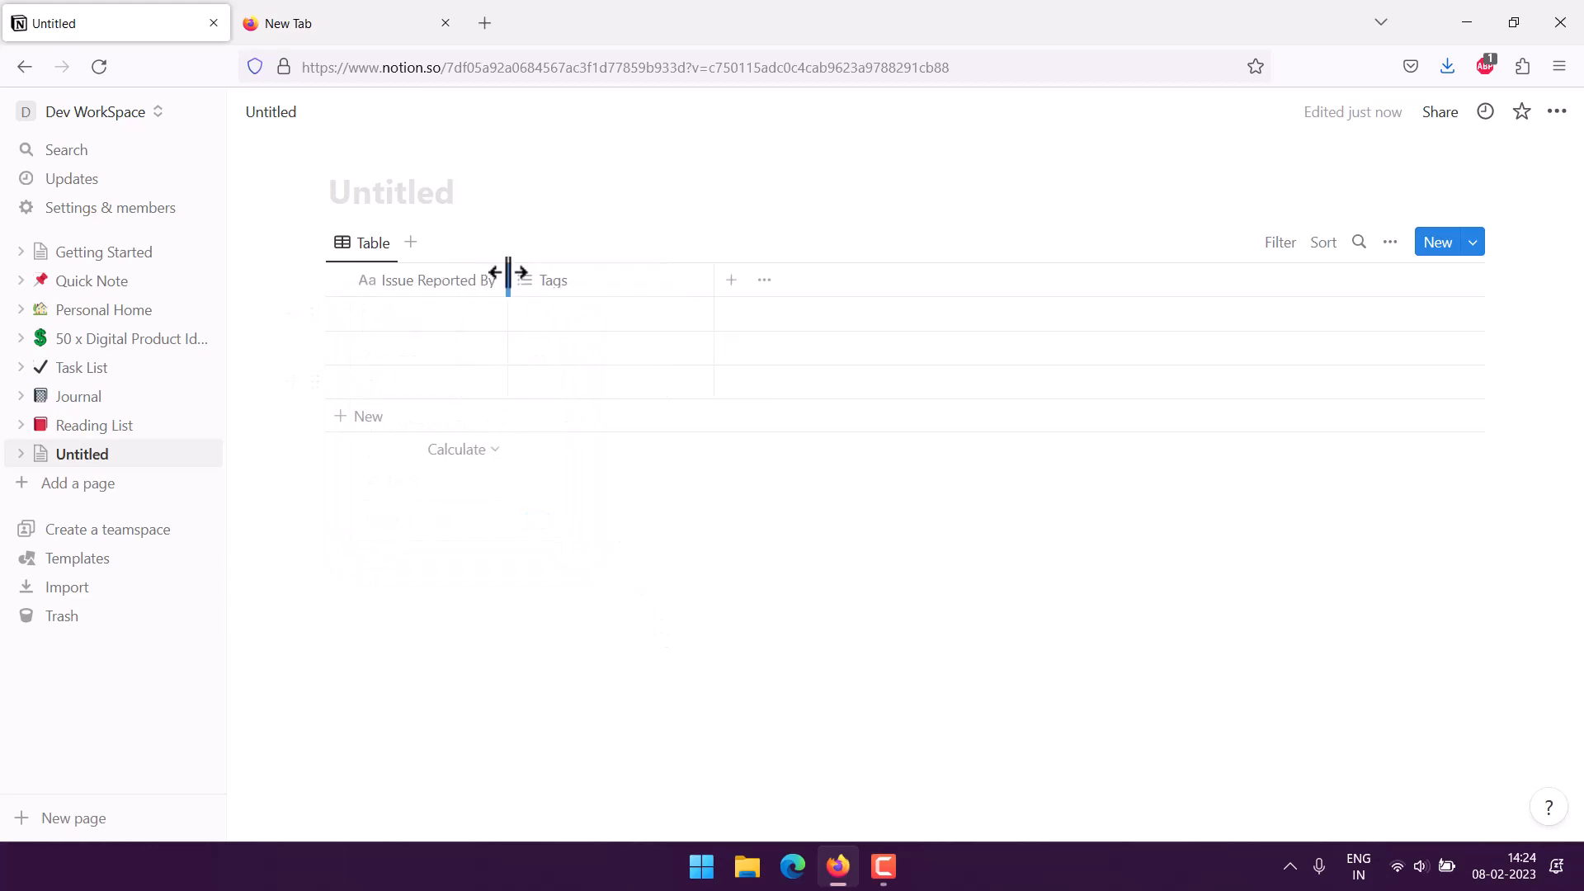
Delete the Tags property from the table
{"action": "left_click", "coordinate": [658, 282]}
{"action": "left_click", "coordinate": [593, 561]}
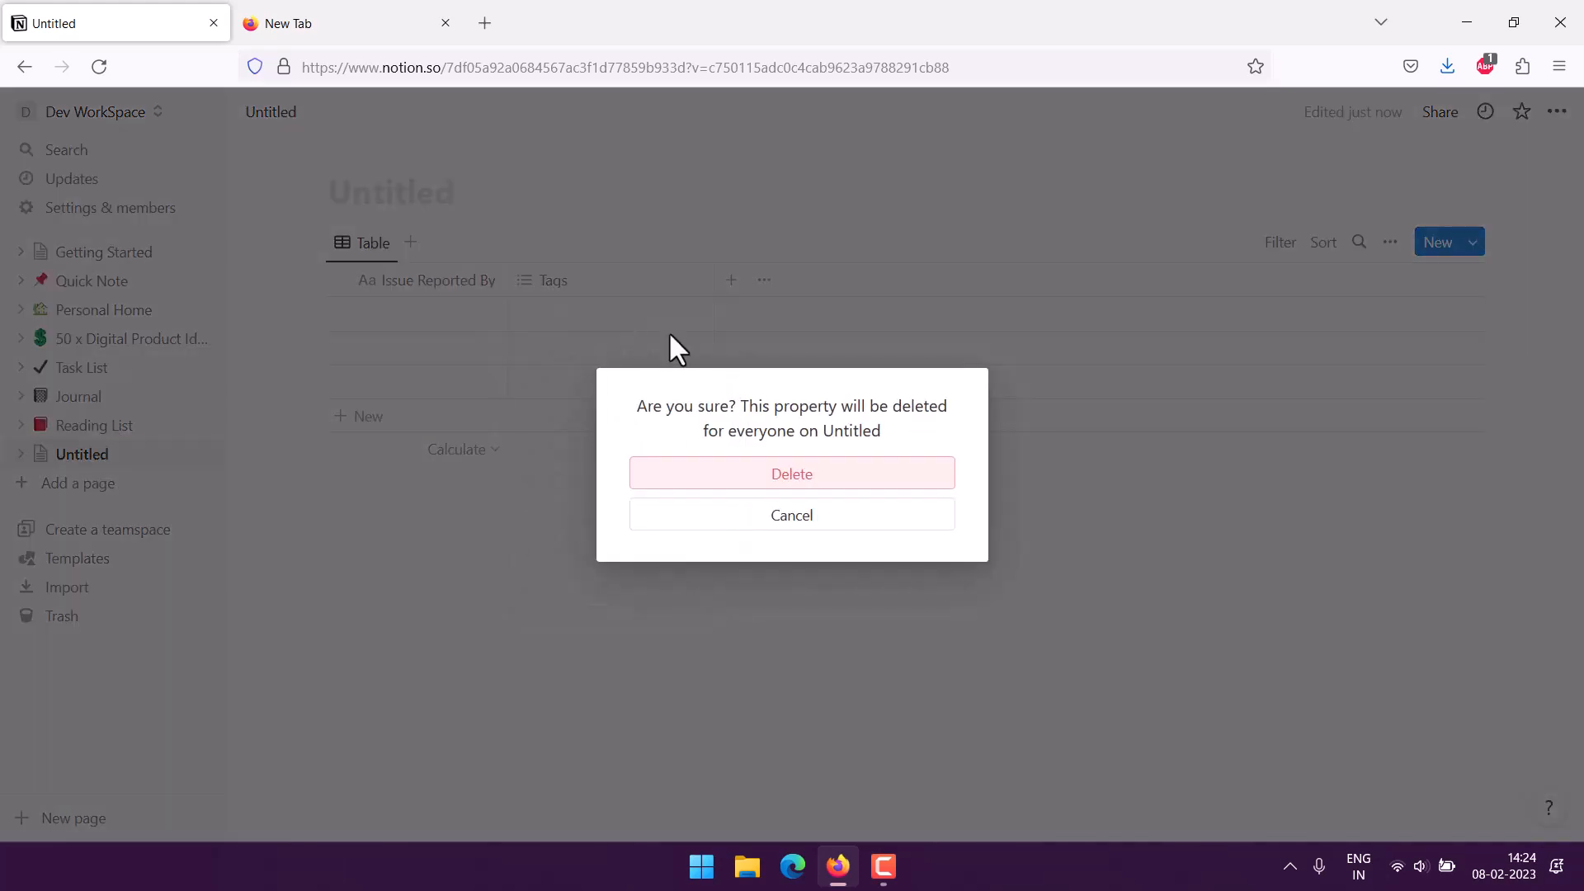
{"action": "left_click", "coordinate": [771, 477]}
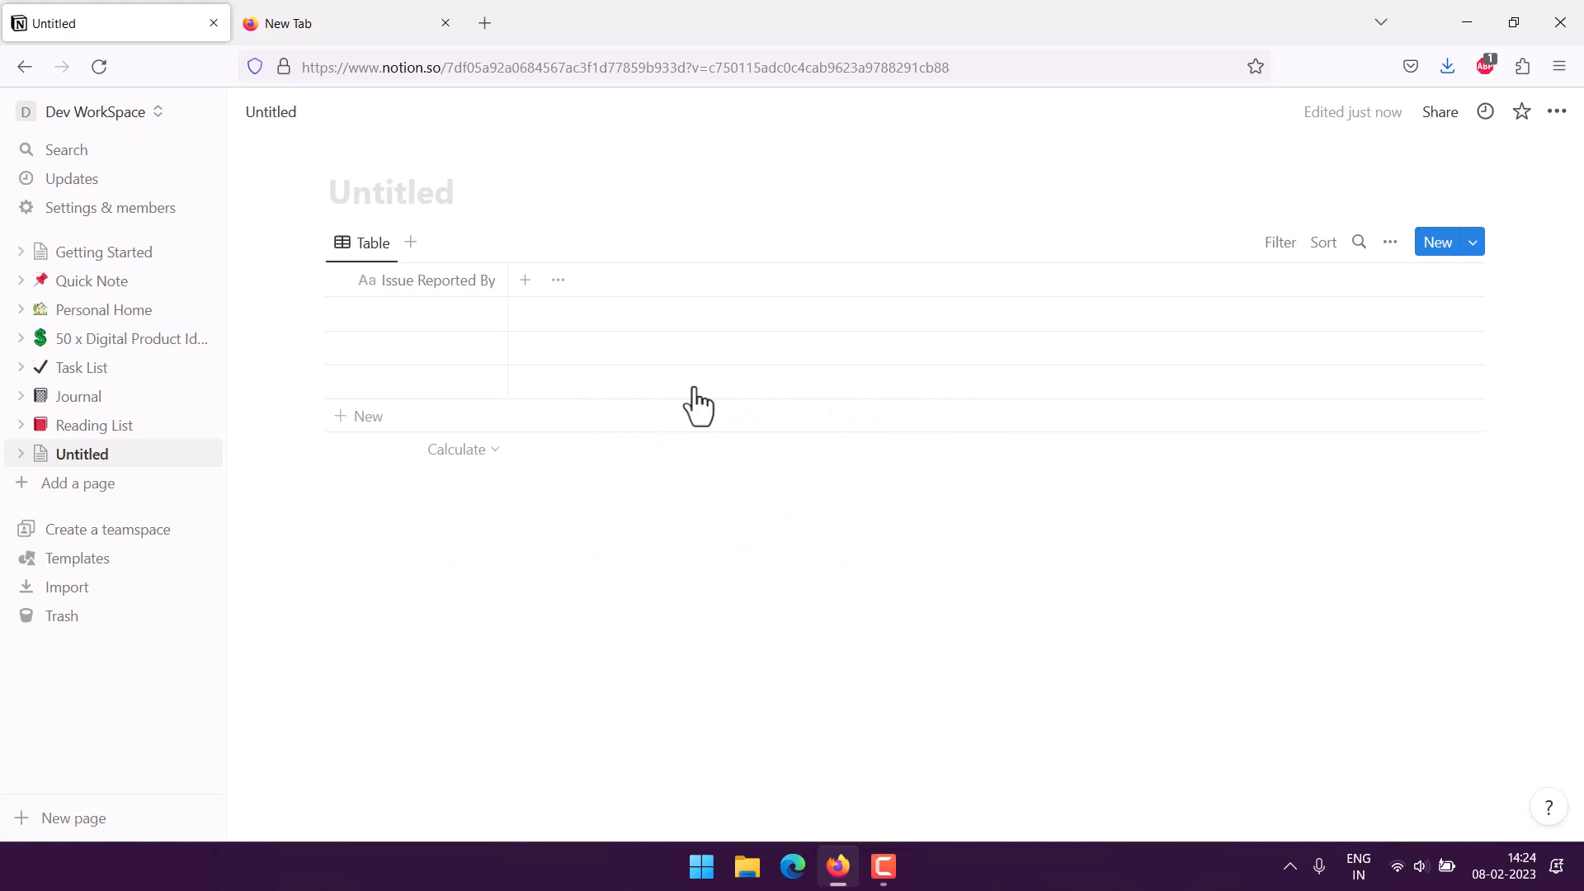
Add a Number property named "Issue Number" to the table
{"action": "left_click", "coordinate": [525, 280]}
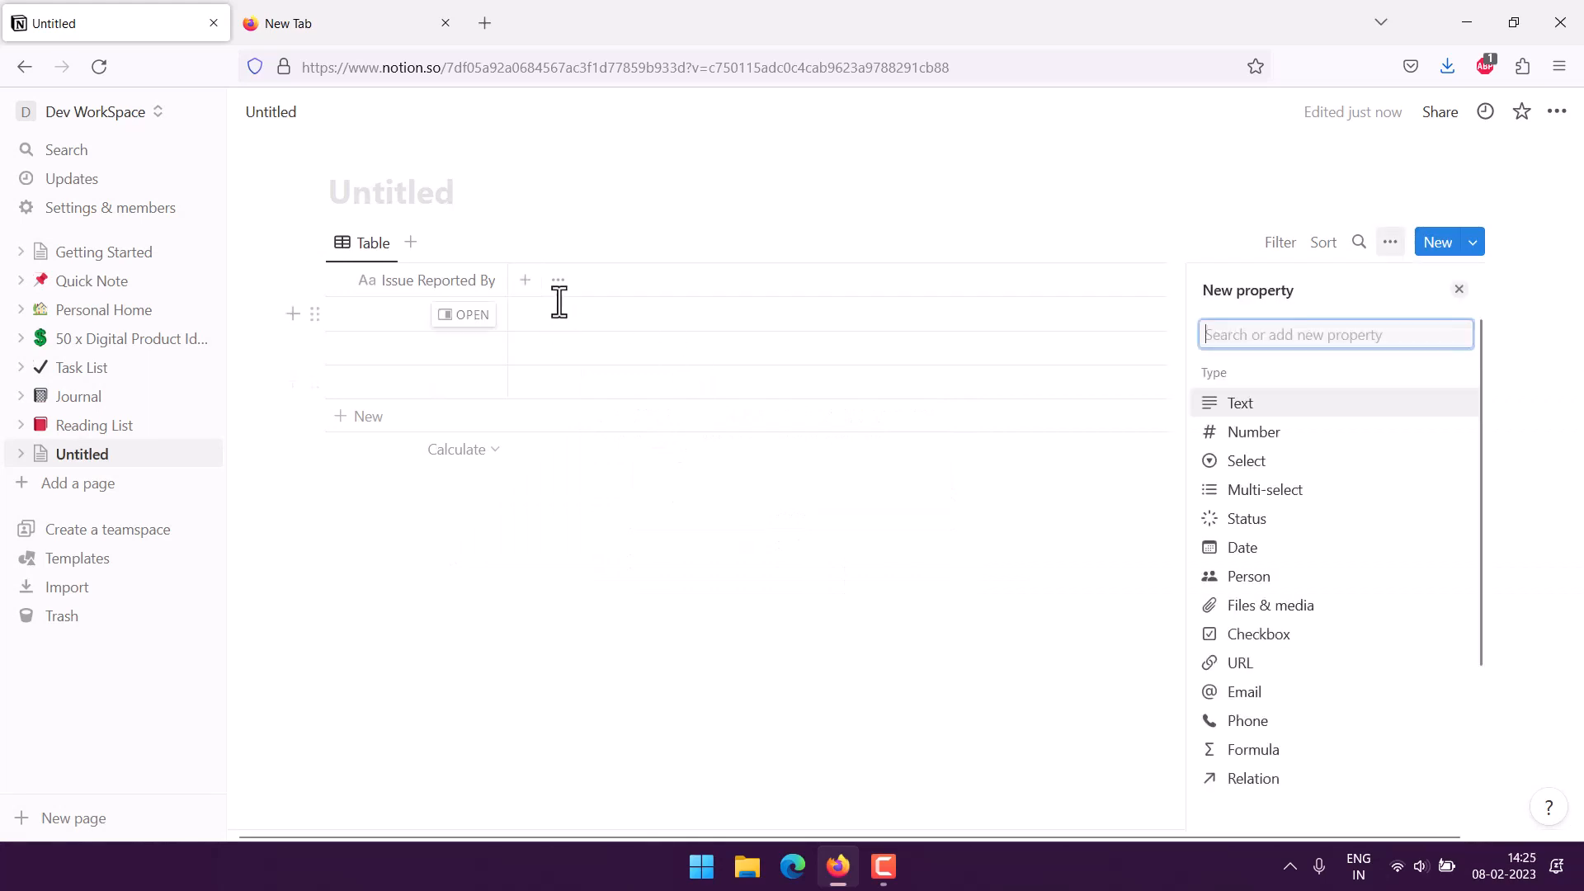
{"action": "left_click", "coordinate": [1252, 433]}
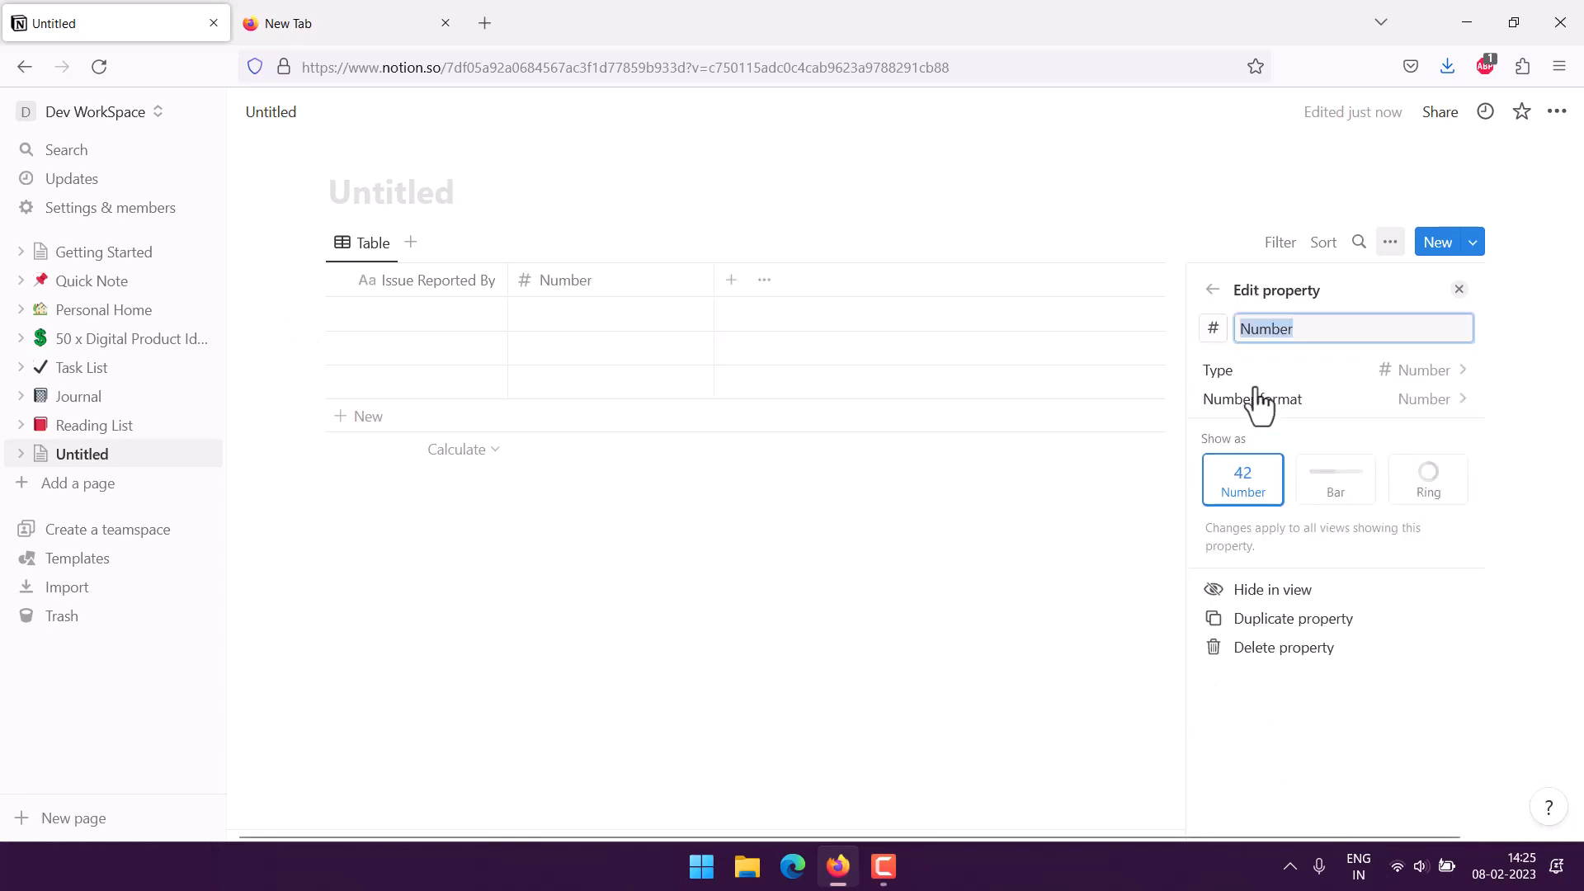
{"action": "key", "text": "BackSpace"}
{"action": "type", "text": "Issue Number"}
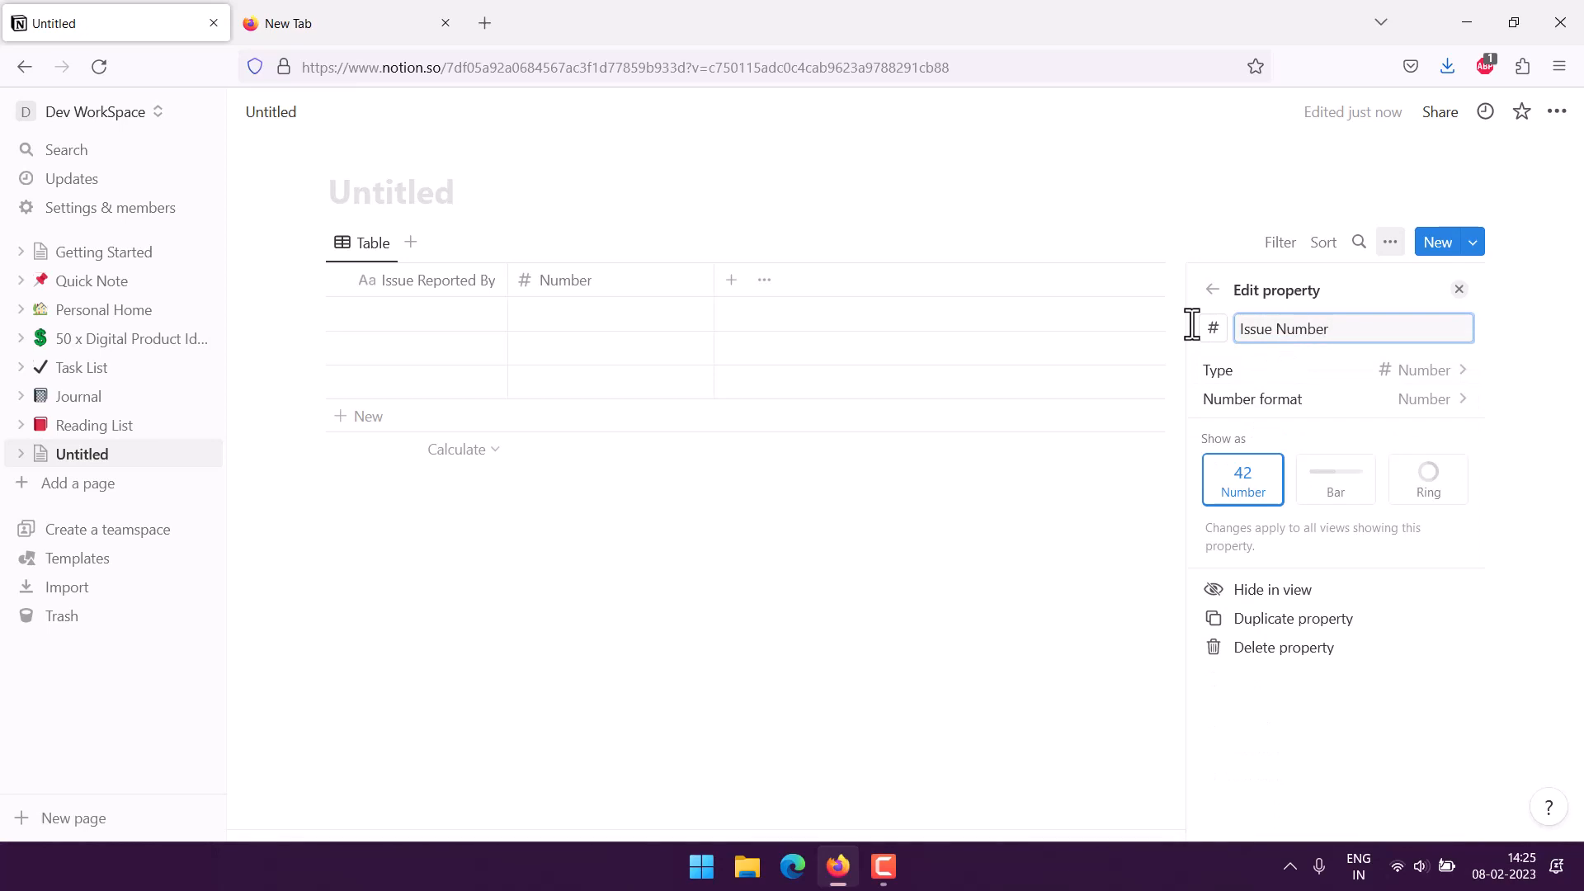
{"action": "left_click", "coordinate": [1212, 289]}
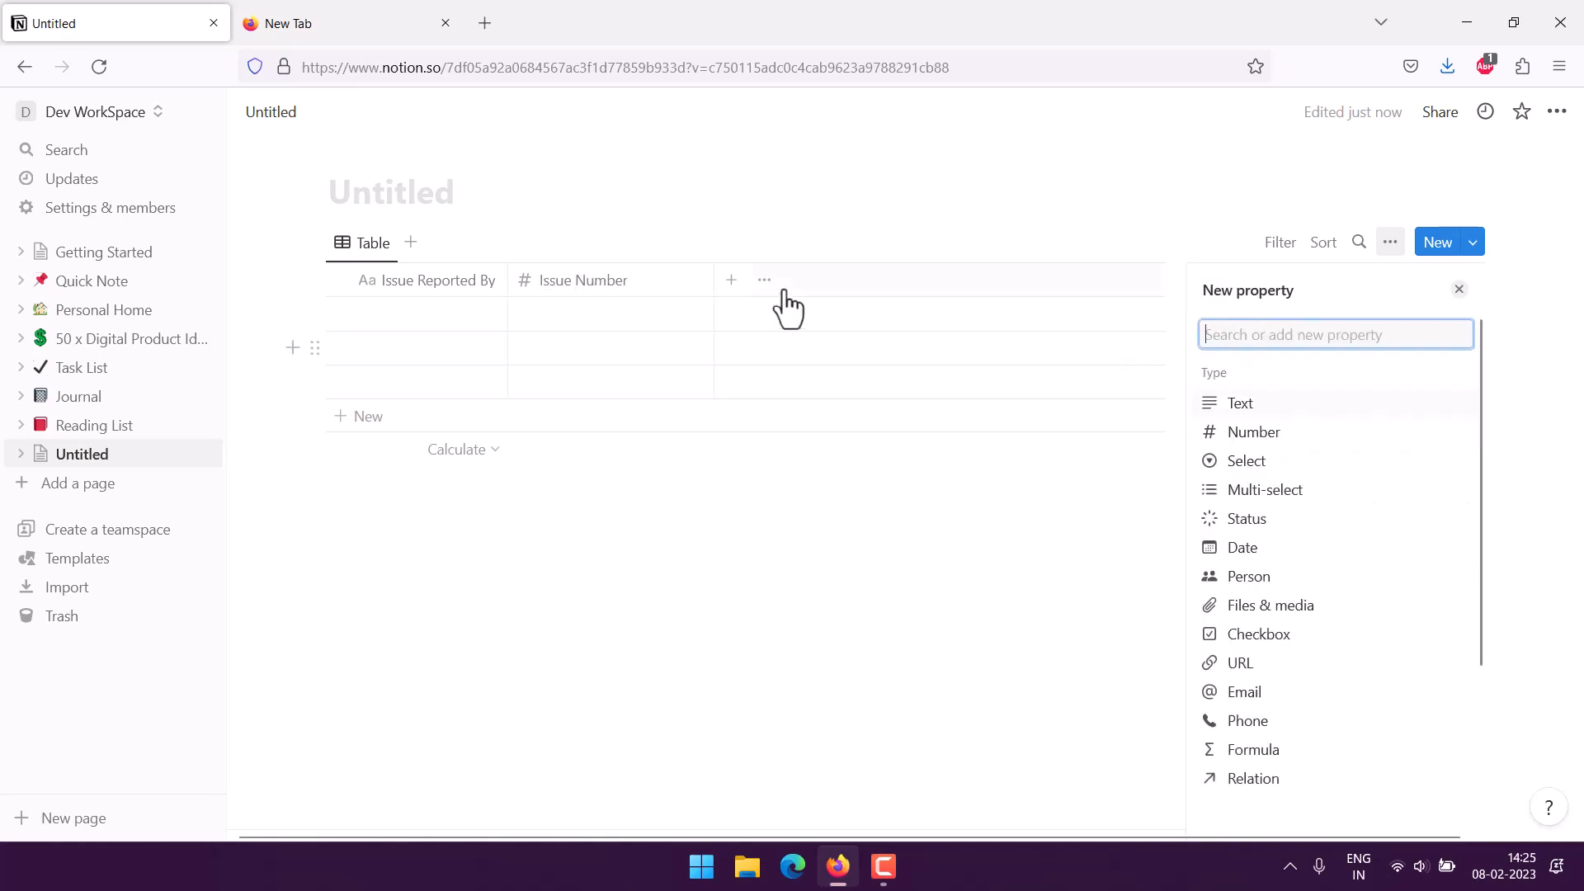
{"action": "left_click", "coordinate": [768, 303]}
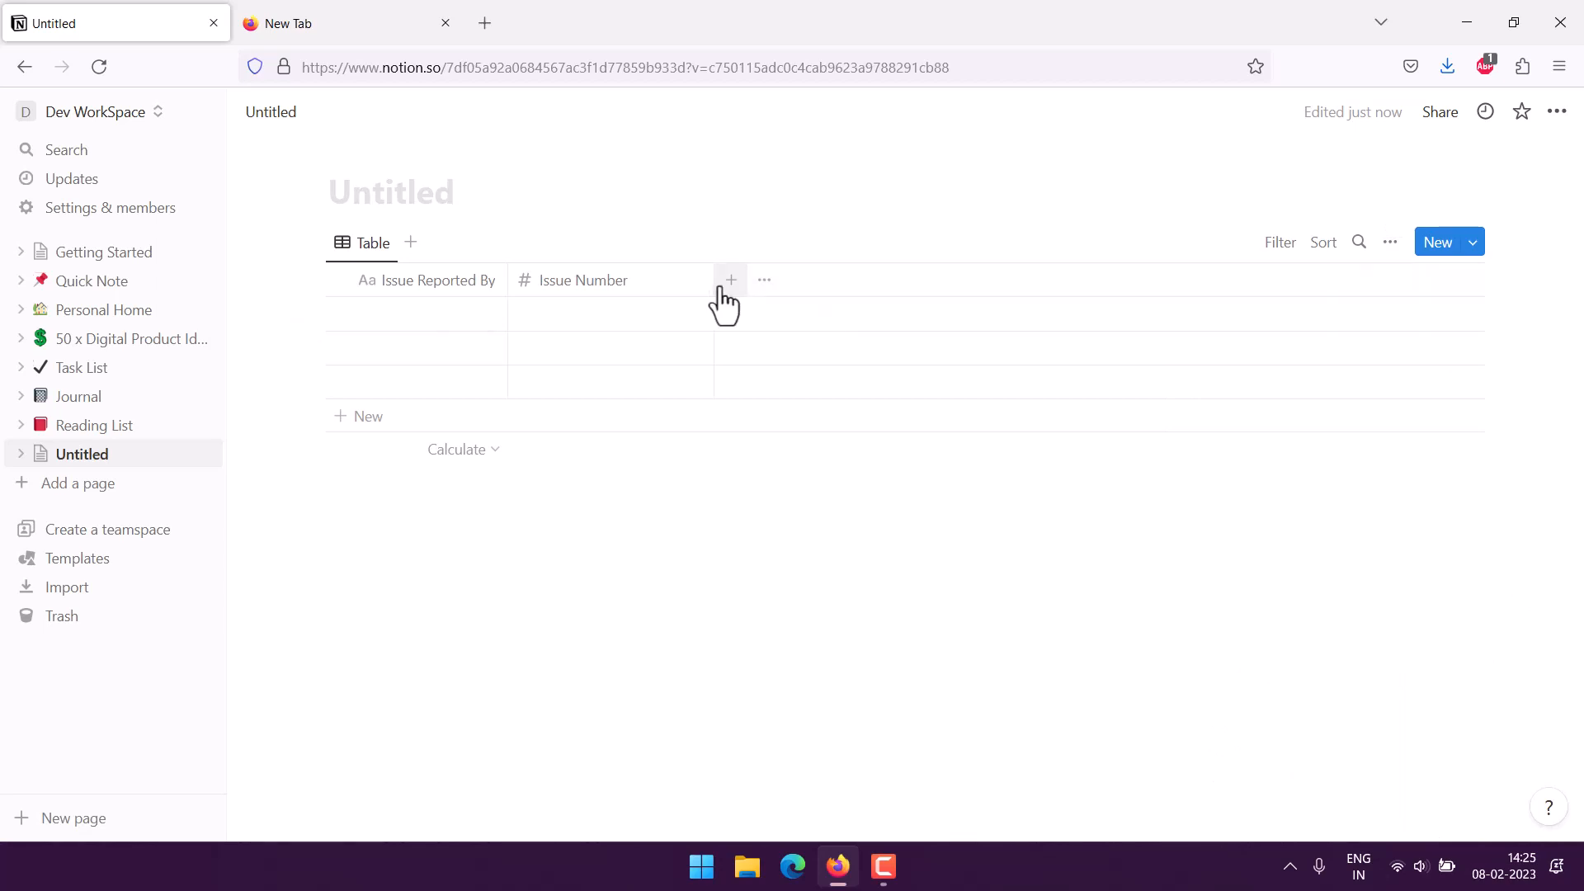
Add a Select property named "Priority" to the table
{"action": "left_click", "coordinate": [730, 281]}
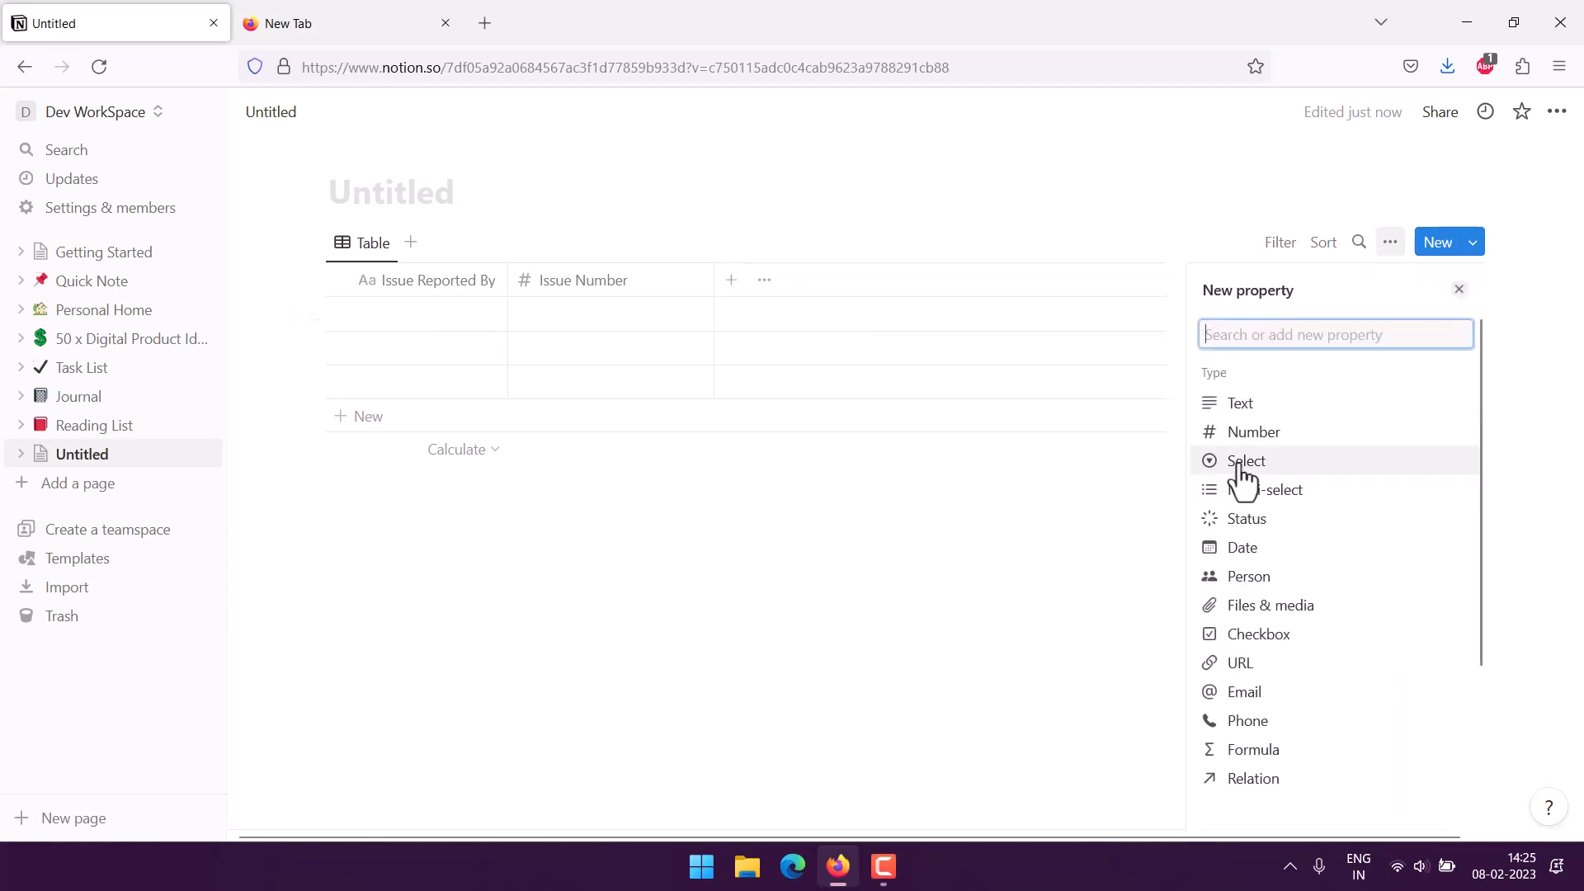
{"action": "left_click", "coordinate": [1262, 467]}
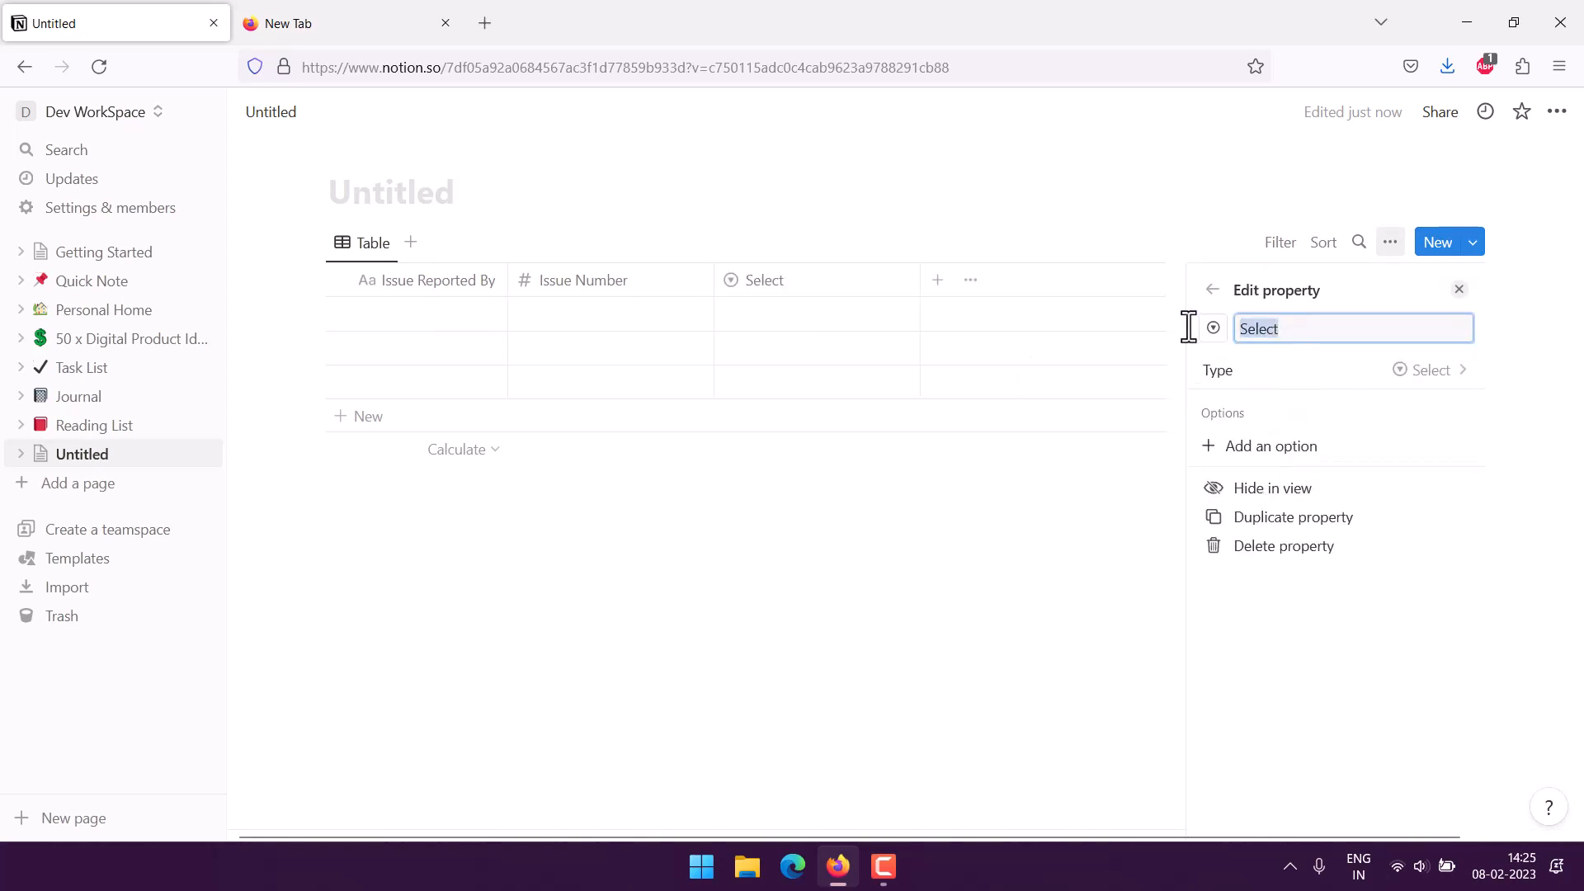
{"action": "type", "text": "Prioti"}
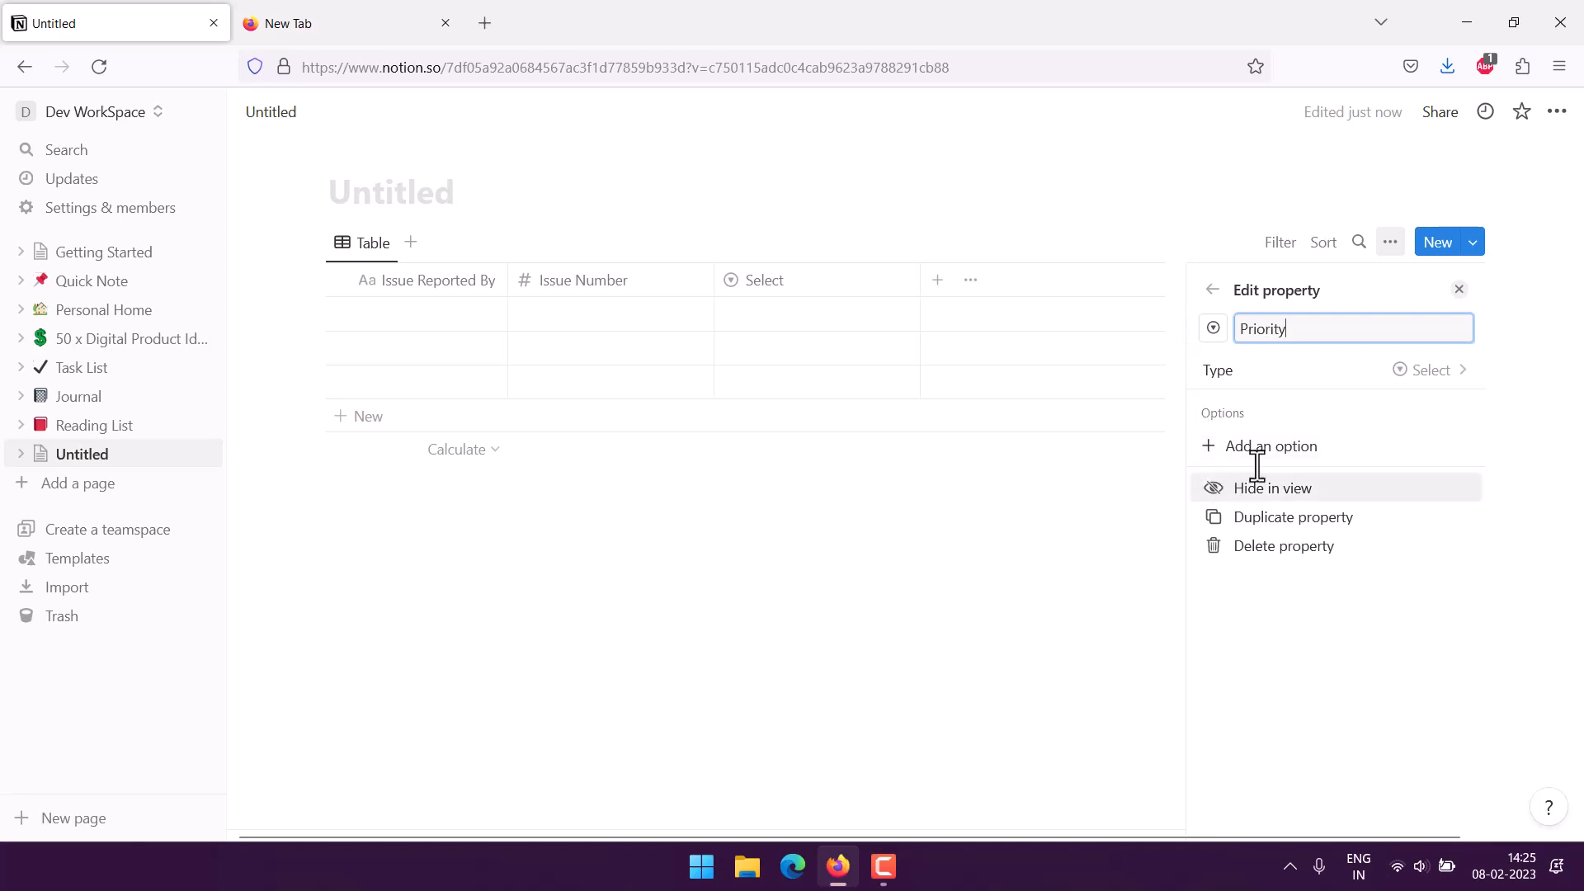
Give the Priority property the options Urgent, Medium, High and Low
{"action": "left_click", "coordinate": [1308, 446]}
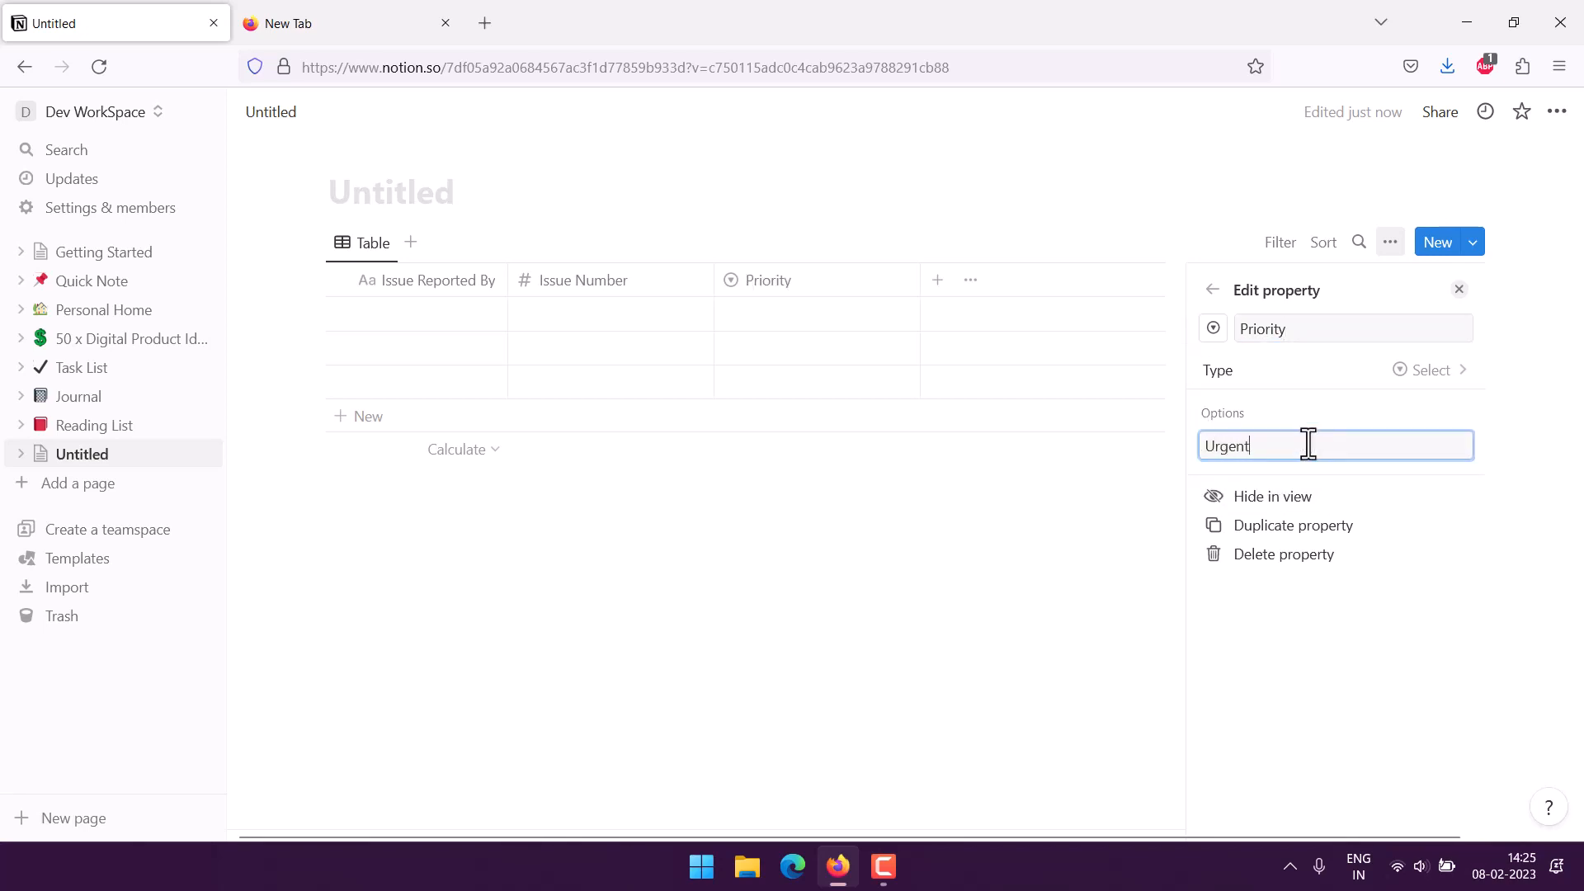
{"action": "type", "text": "Urgent"}
{"action": "key", "text": "Return"}
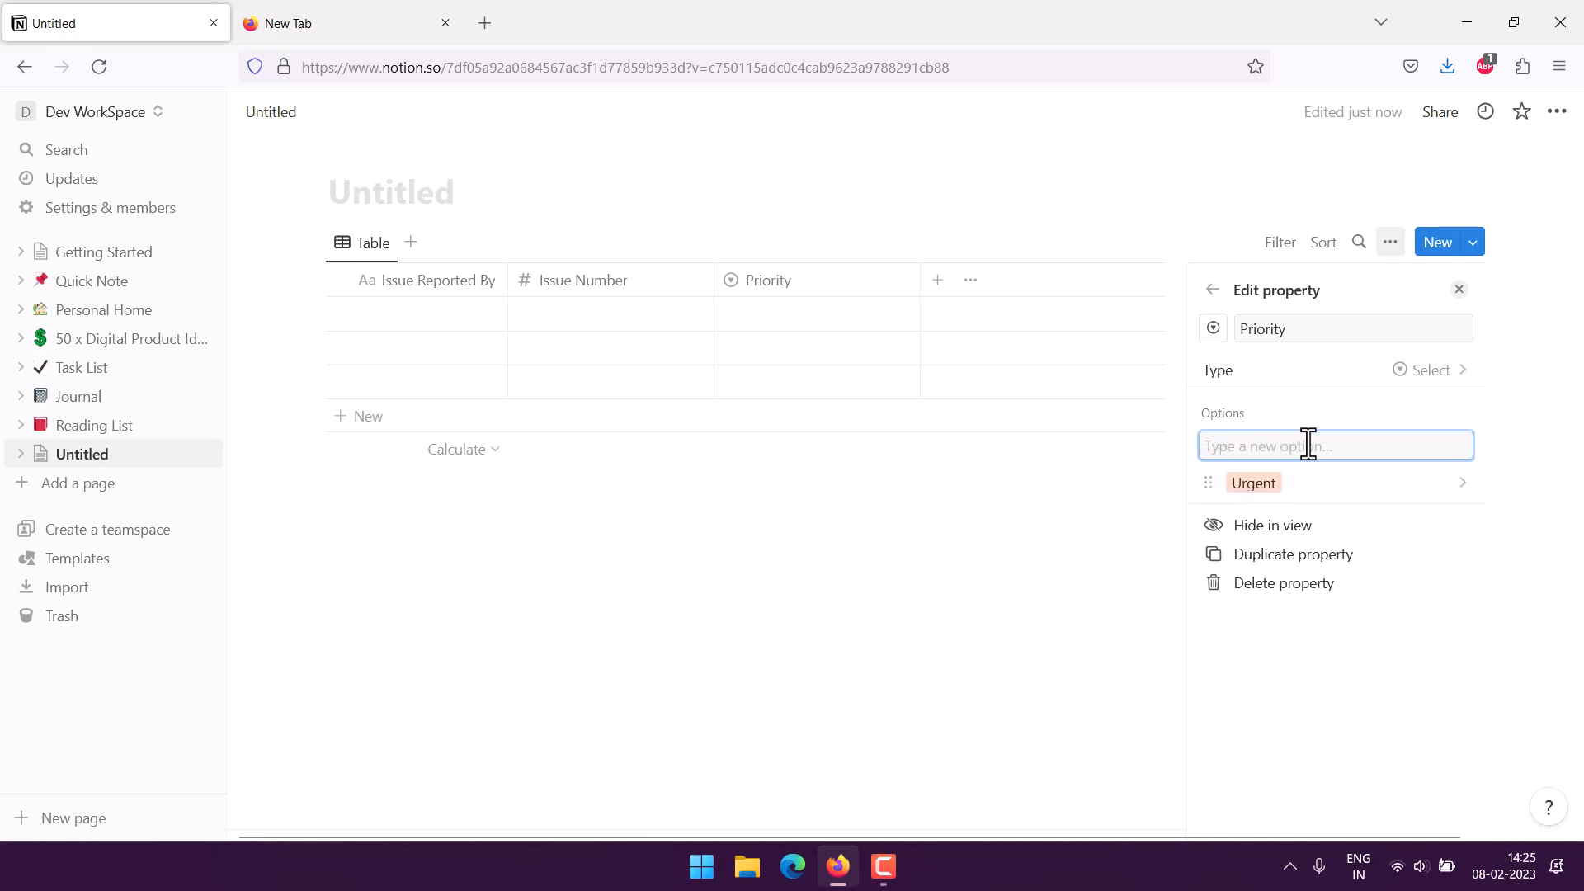
{"action": "type", "text": "N"}
{"action": "key", "text": "BackSpace"}
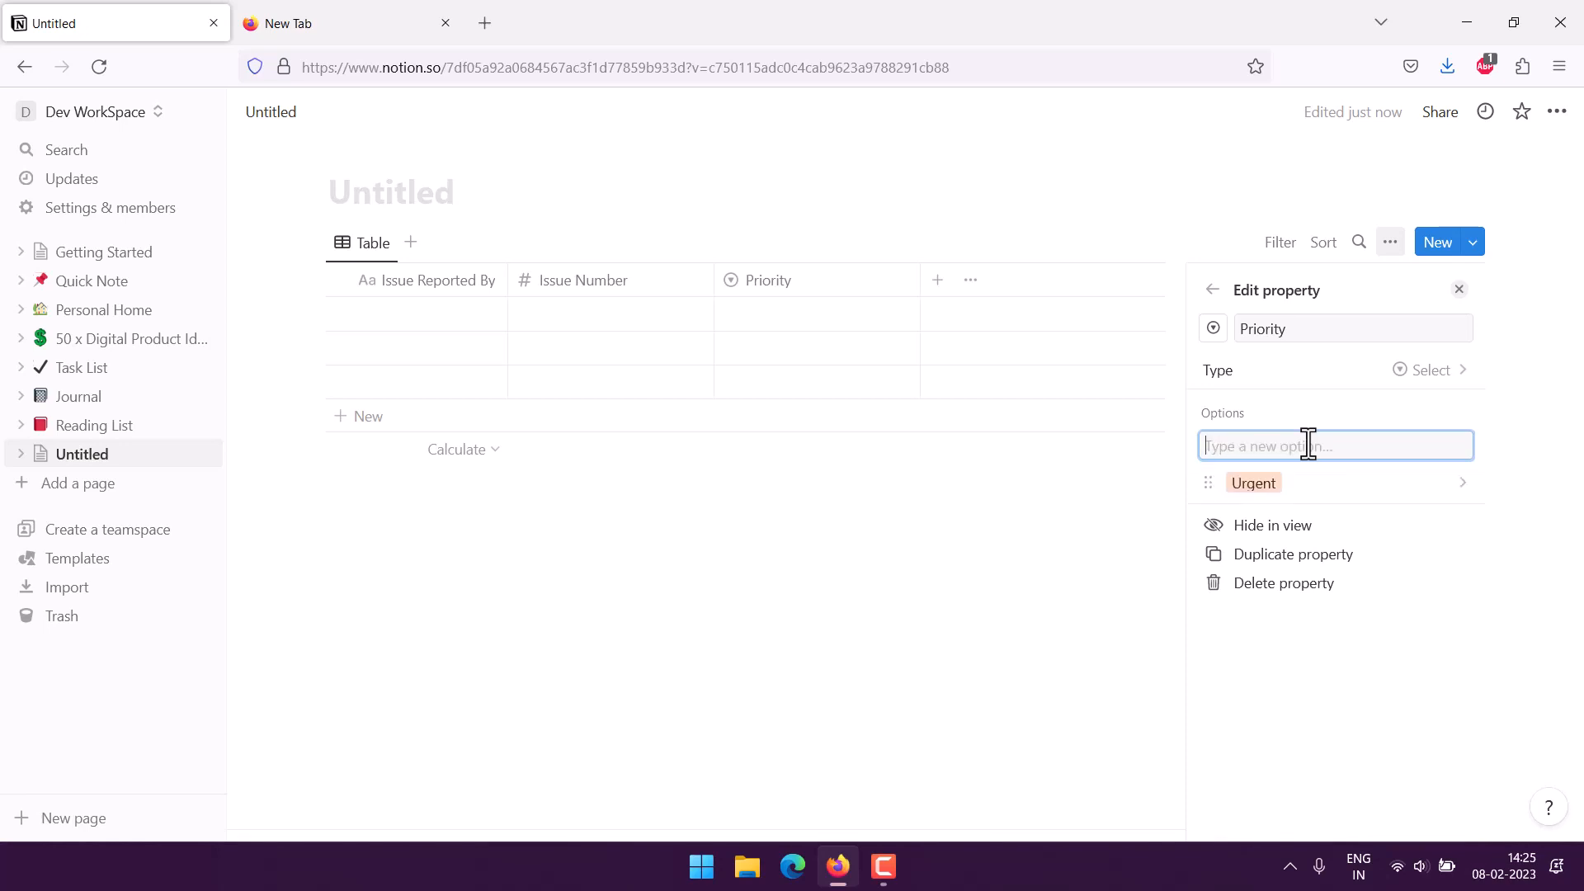
{"action": "type", "text": "Medium"}
{"action": "key", "text": "Return"}
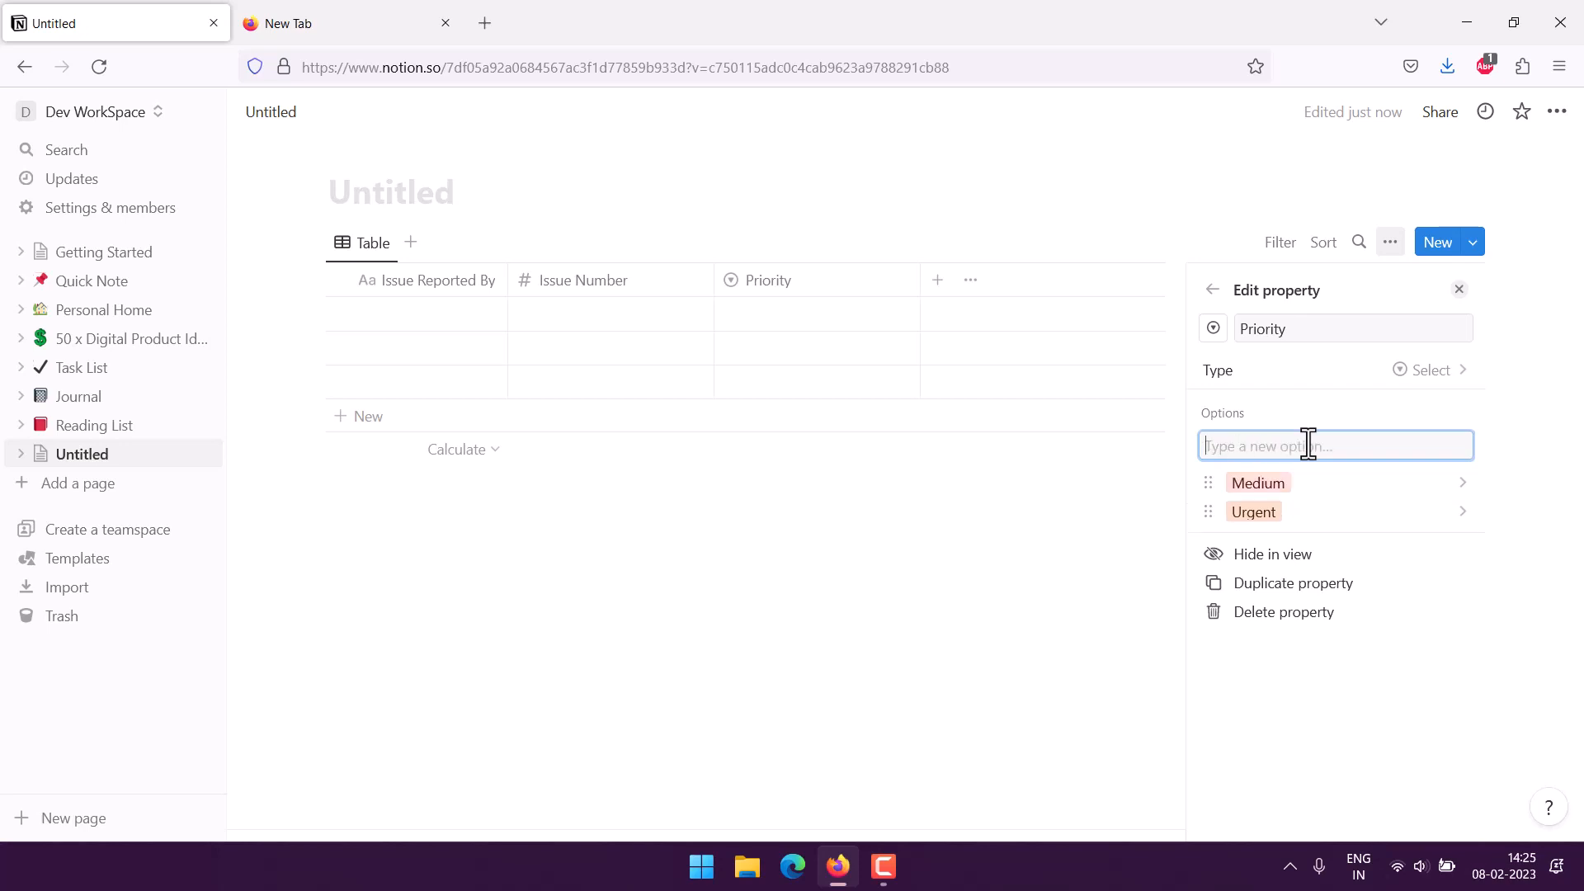
{"action": "type", "text": "High"}
{"action": "key", "text": "Return"}
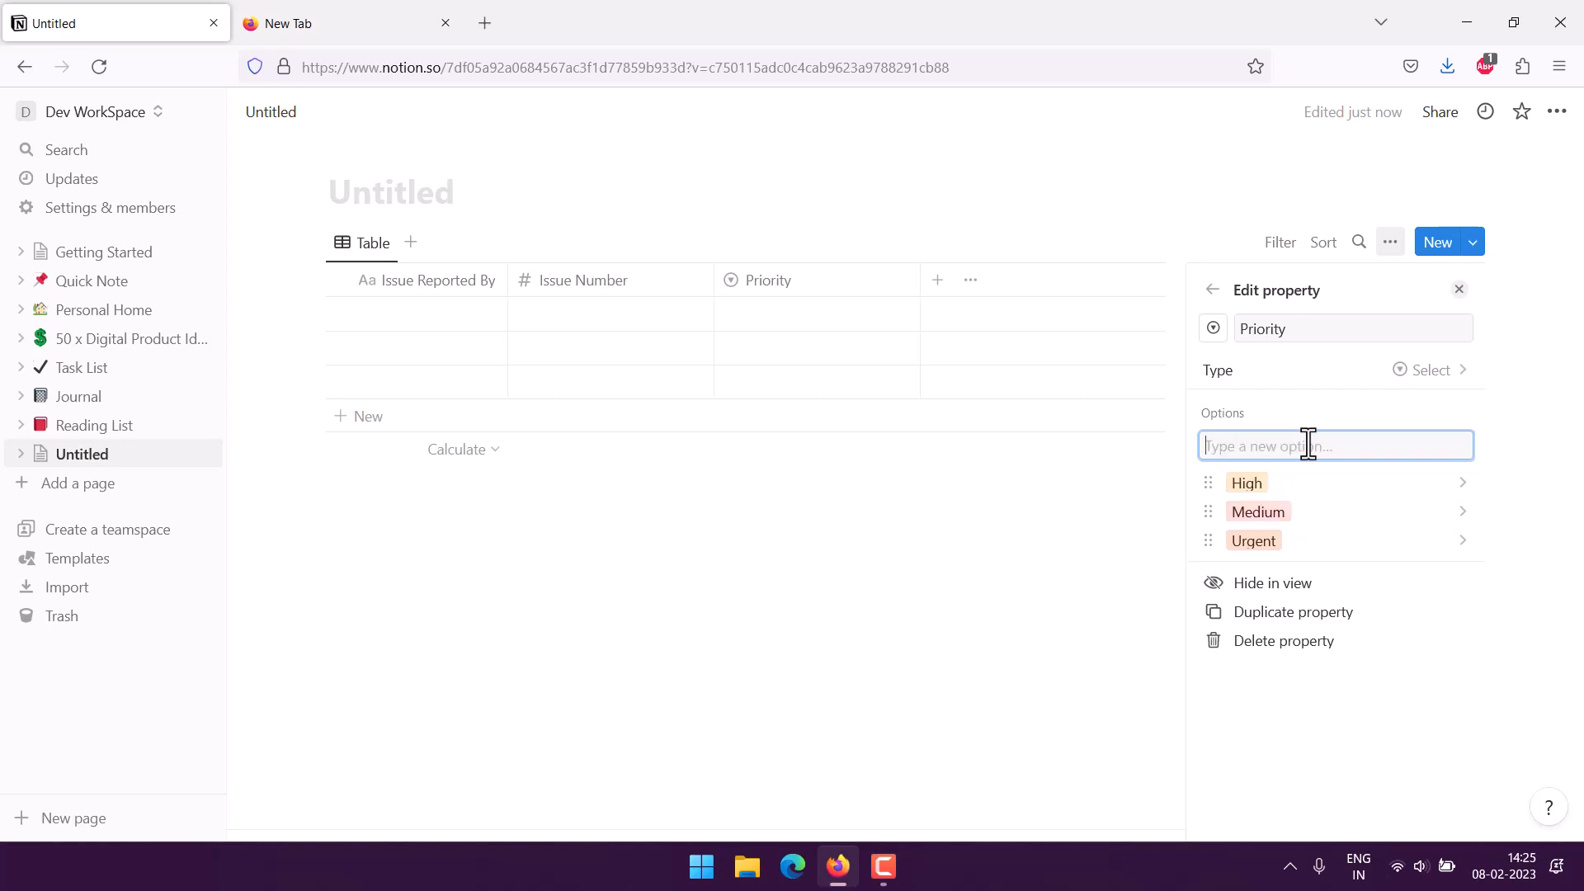
{"action": "type", "text": "Low"}
{"action": "key", "text": "Return"}
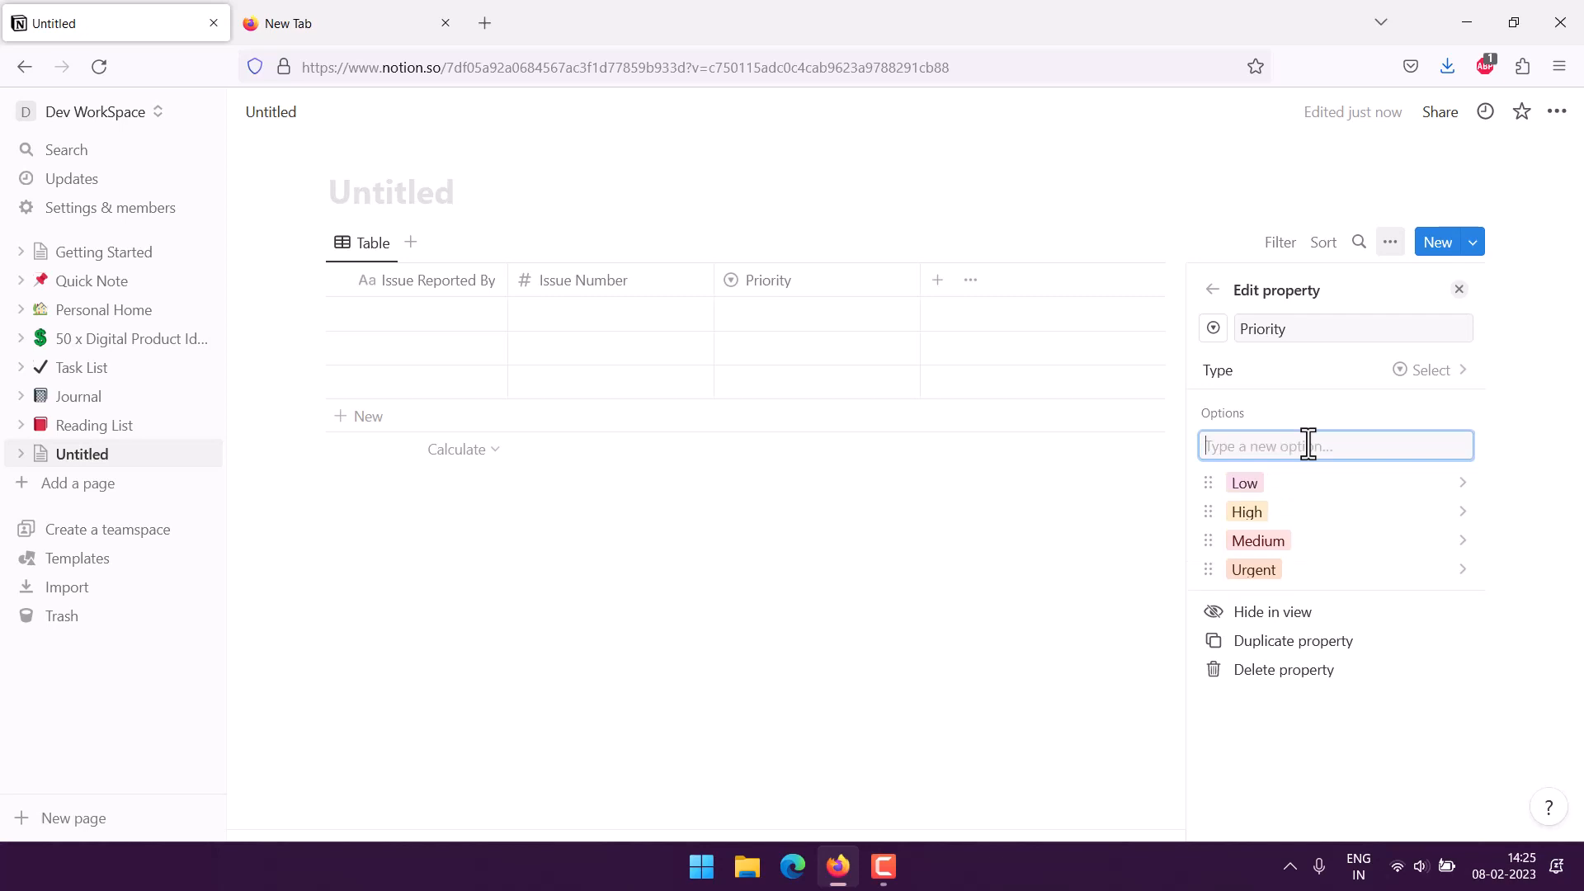
{"action": "left_click", "coordinate": [1212, 290]}
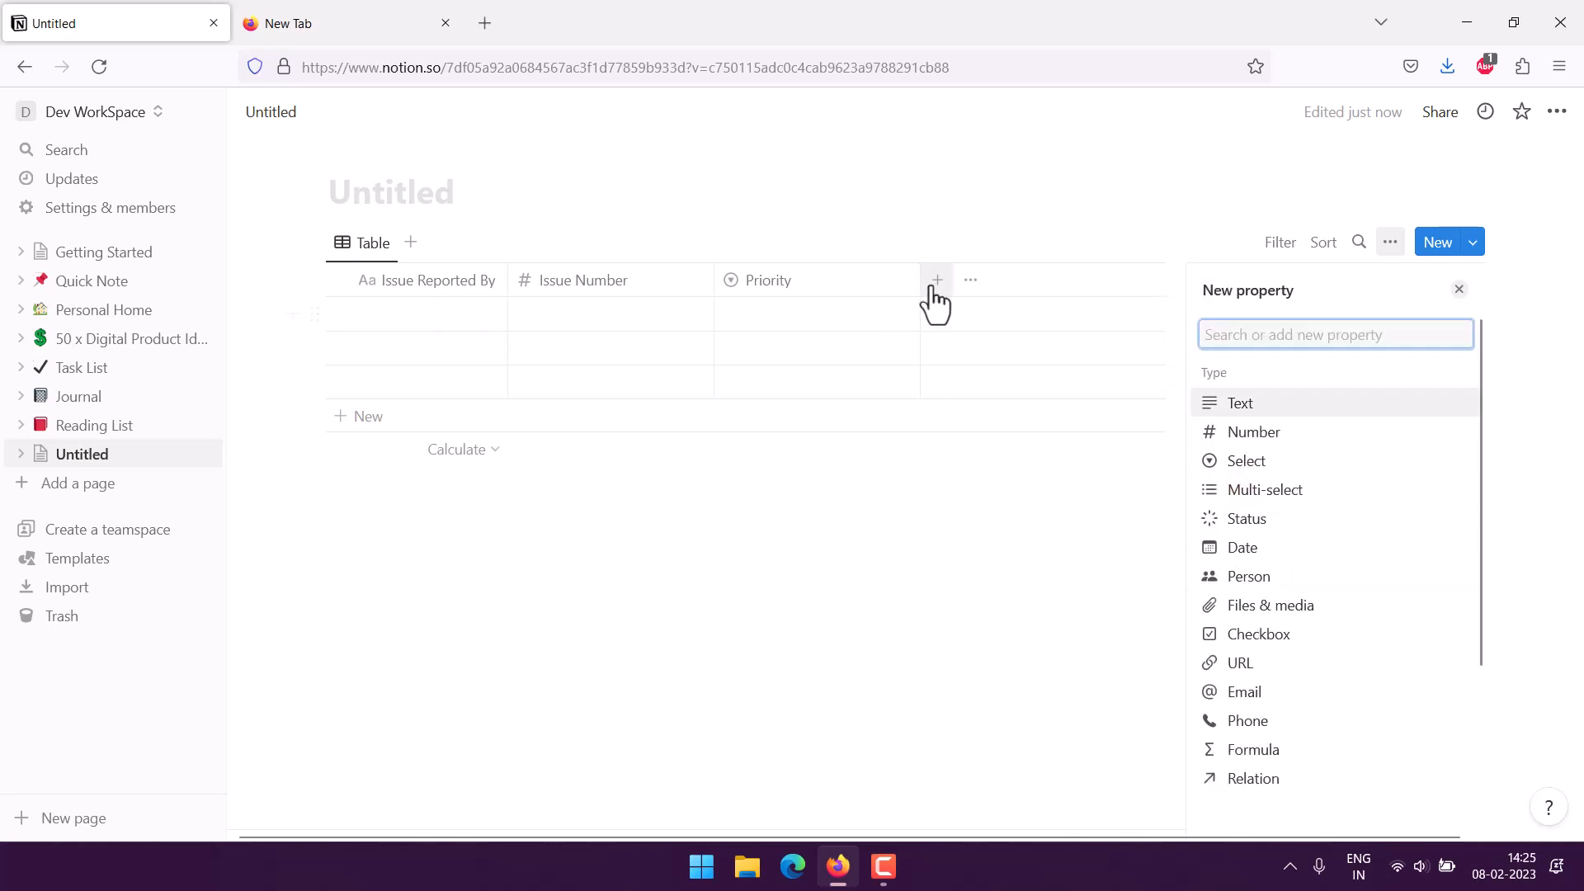
Narrow the Priority and Issue Number columns to fit their headings
{"action": "left_click_drag", "start_coordinate": [921, 280], "coordinate": [832, 280]}
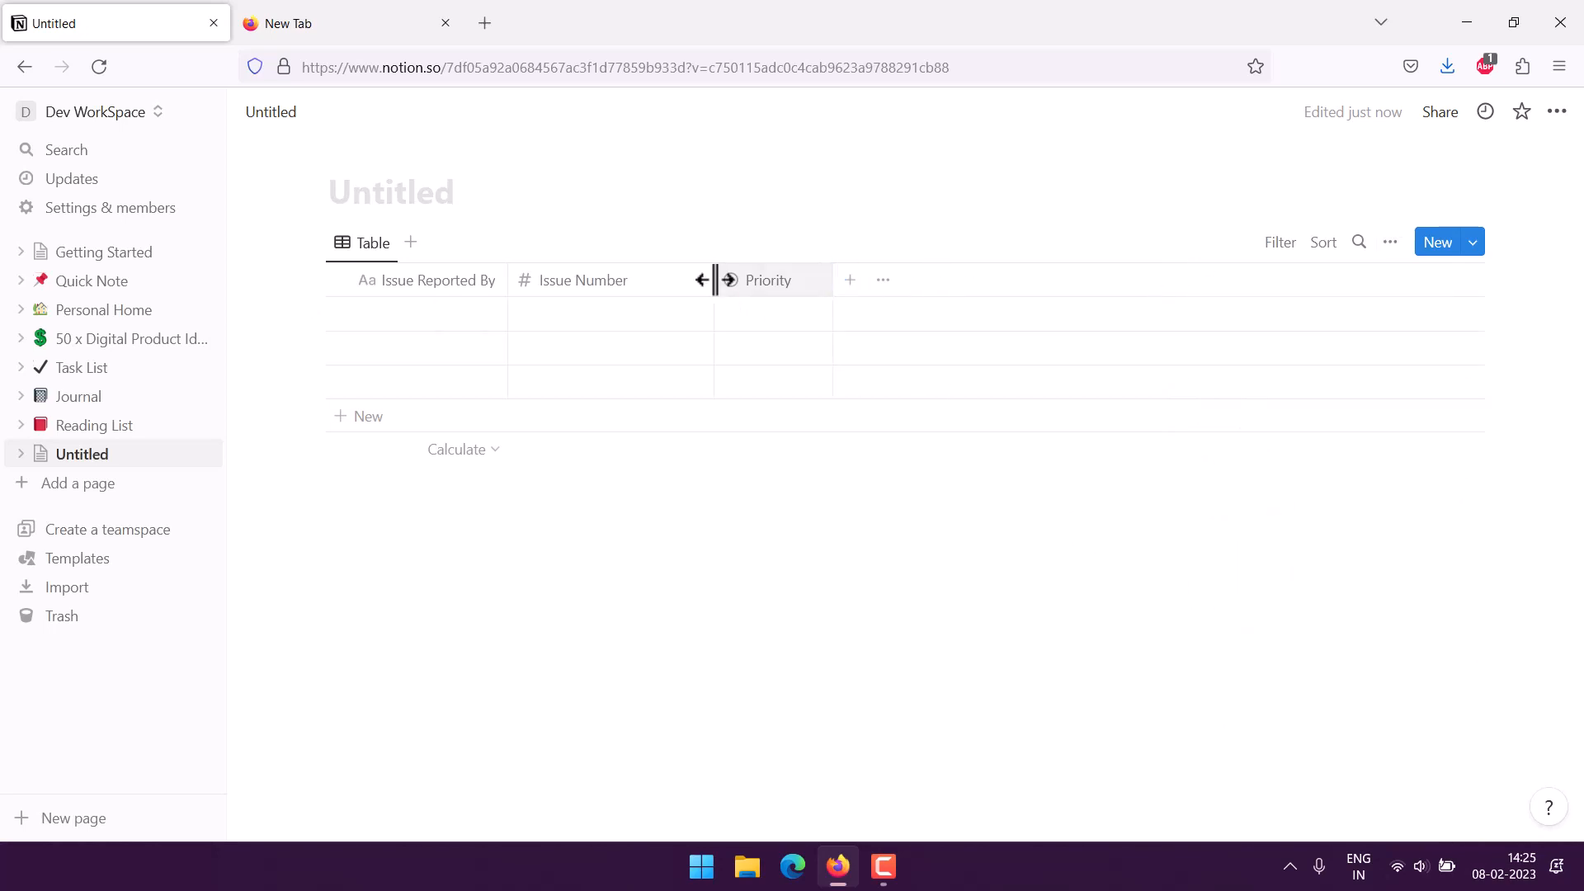
{"action": "left_click_drag", "start_coordinate": [701, 279], "coordinate": [647, 281]}
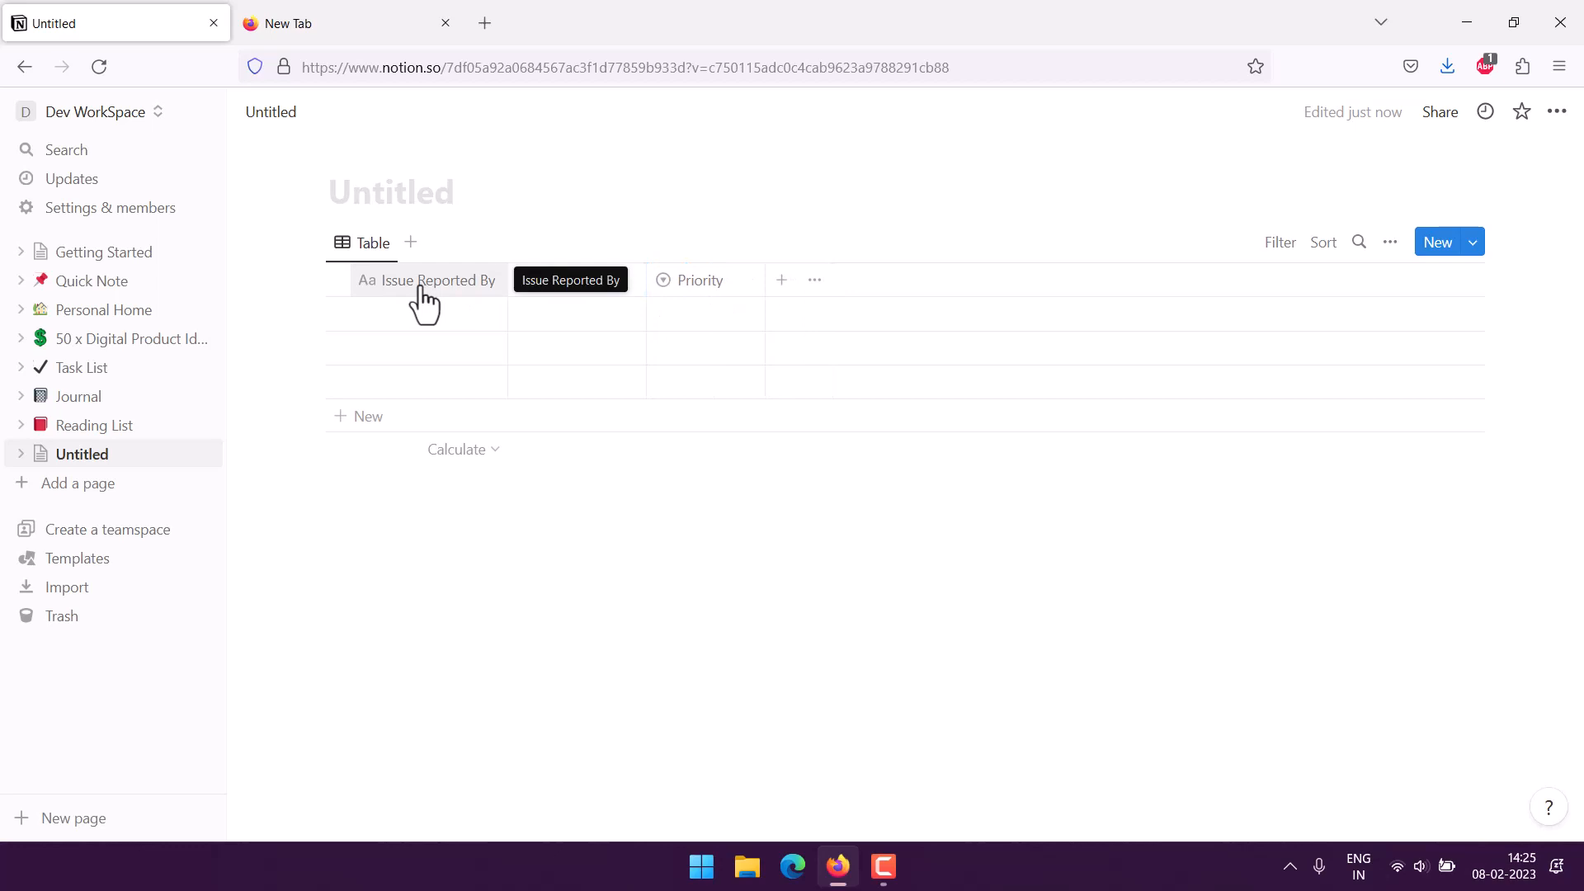
Add a Date property named "OpenDate" and narrow its column to fit the heading
{"action": "left_click", "coordinate": [783, 281]}
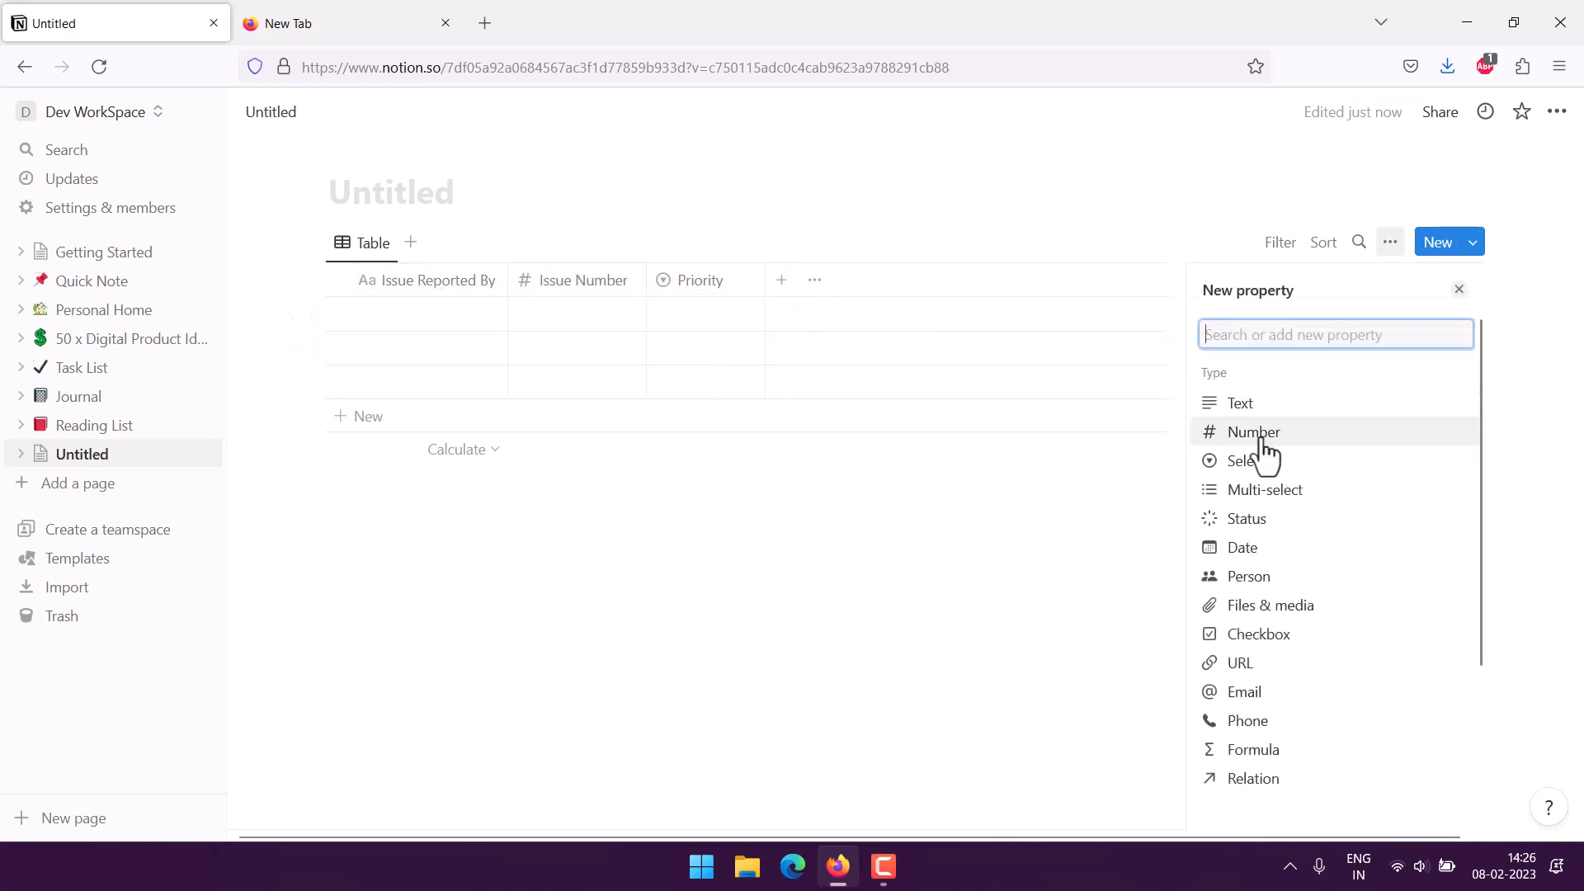
{"action": "left_click", "coordinate": [1261, 547]}
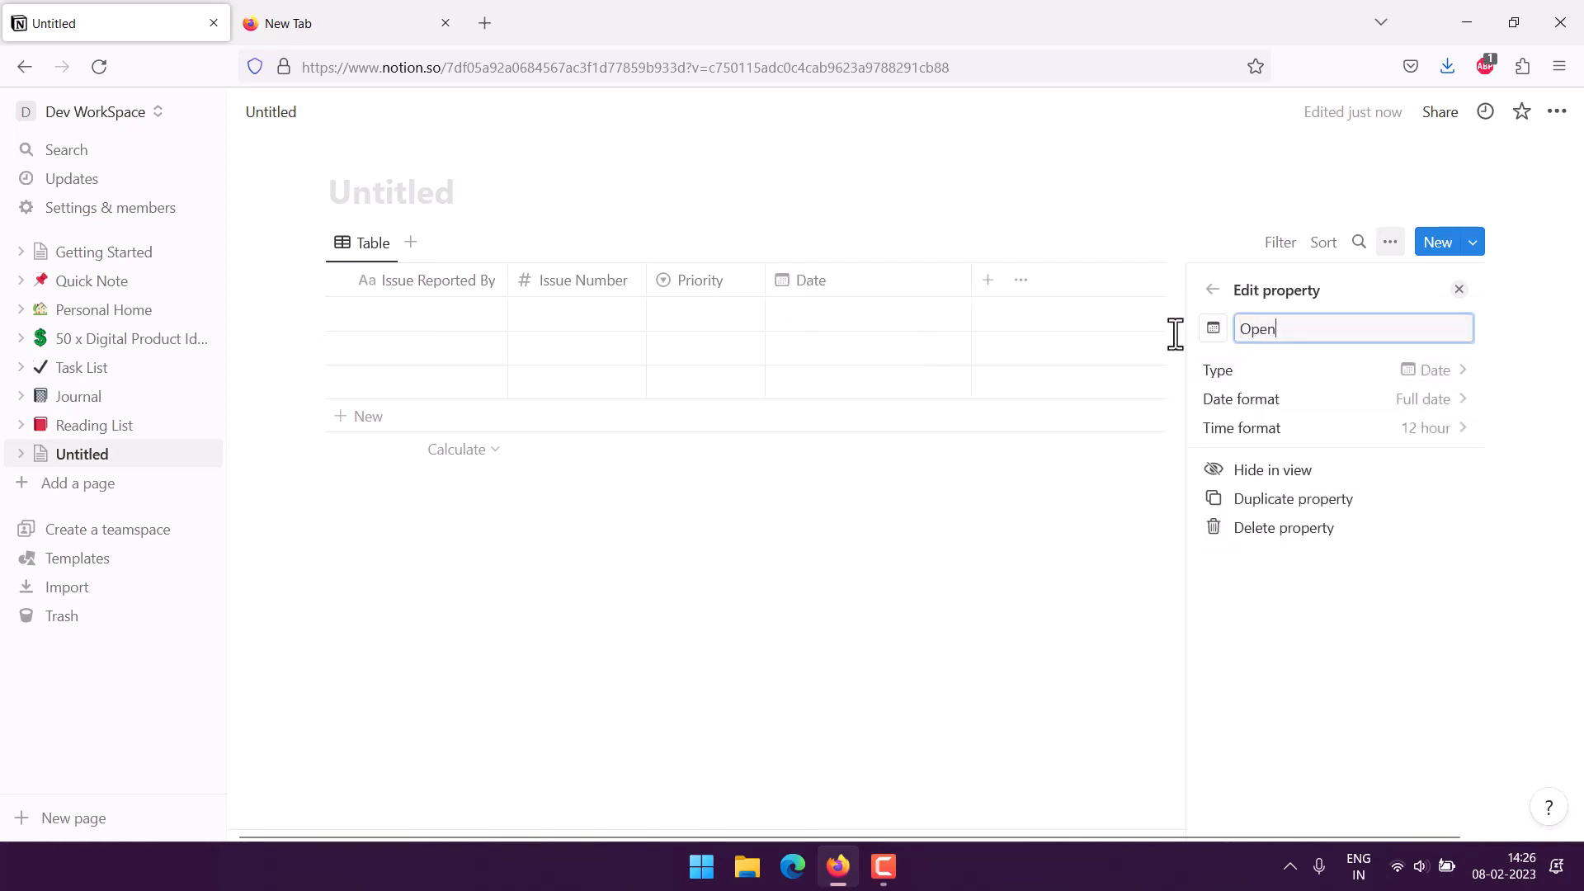
{"action": "type", "text": "OpenDate"}
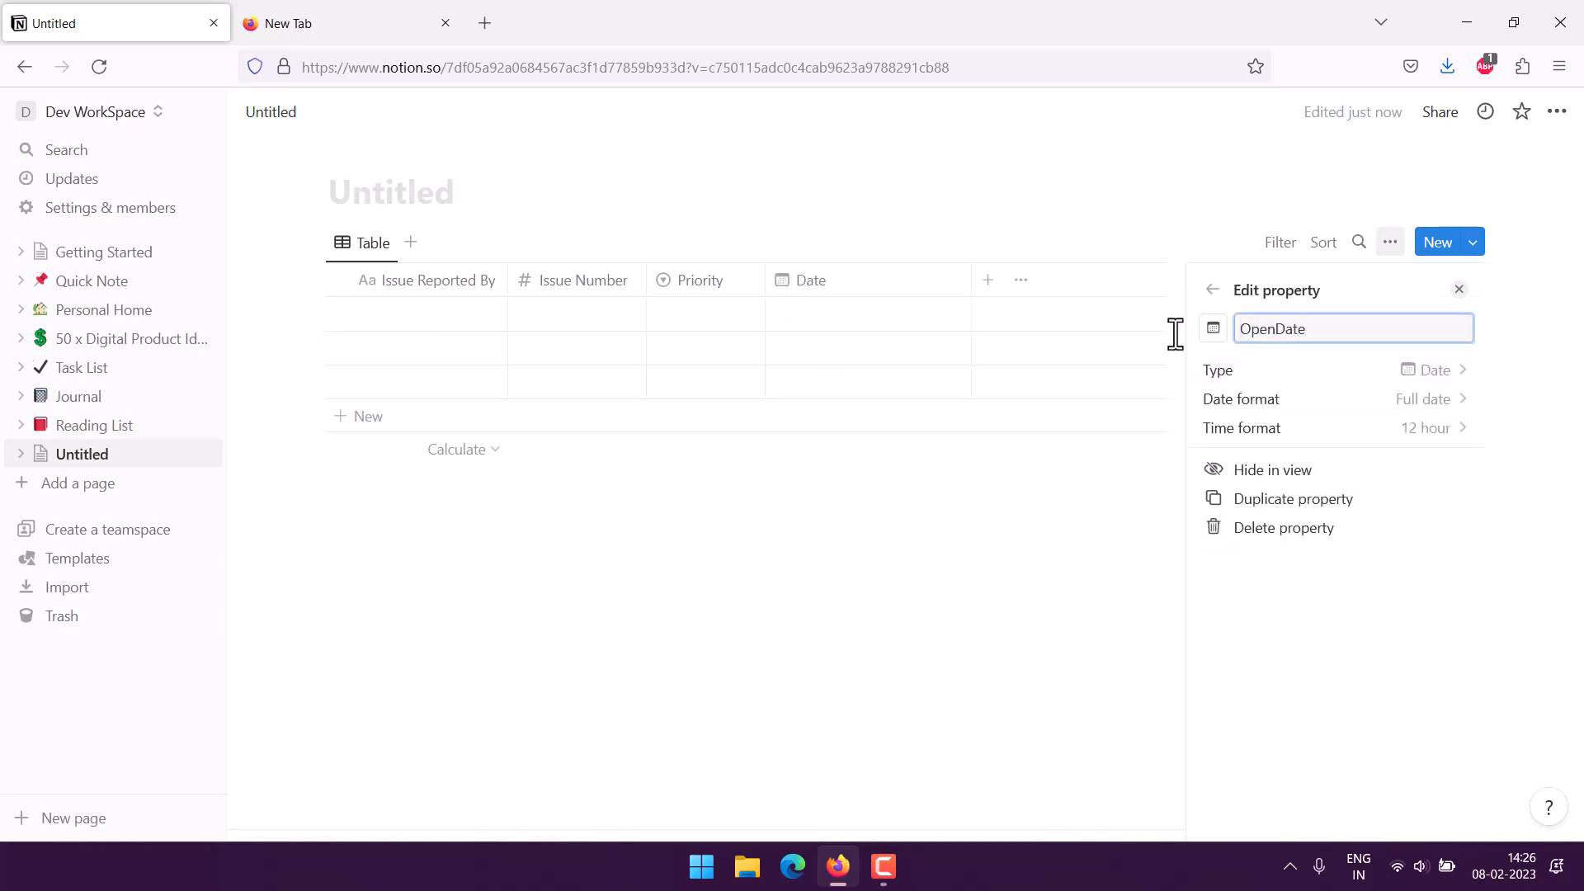
{"action": "left_click", "coordinate": [1212, 290]}
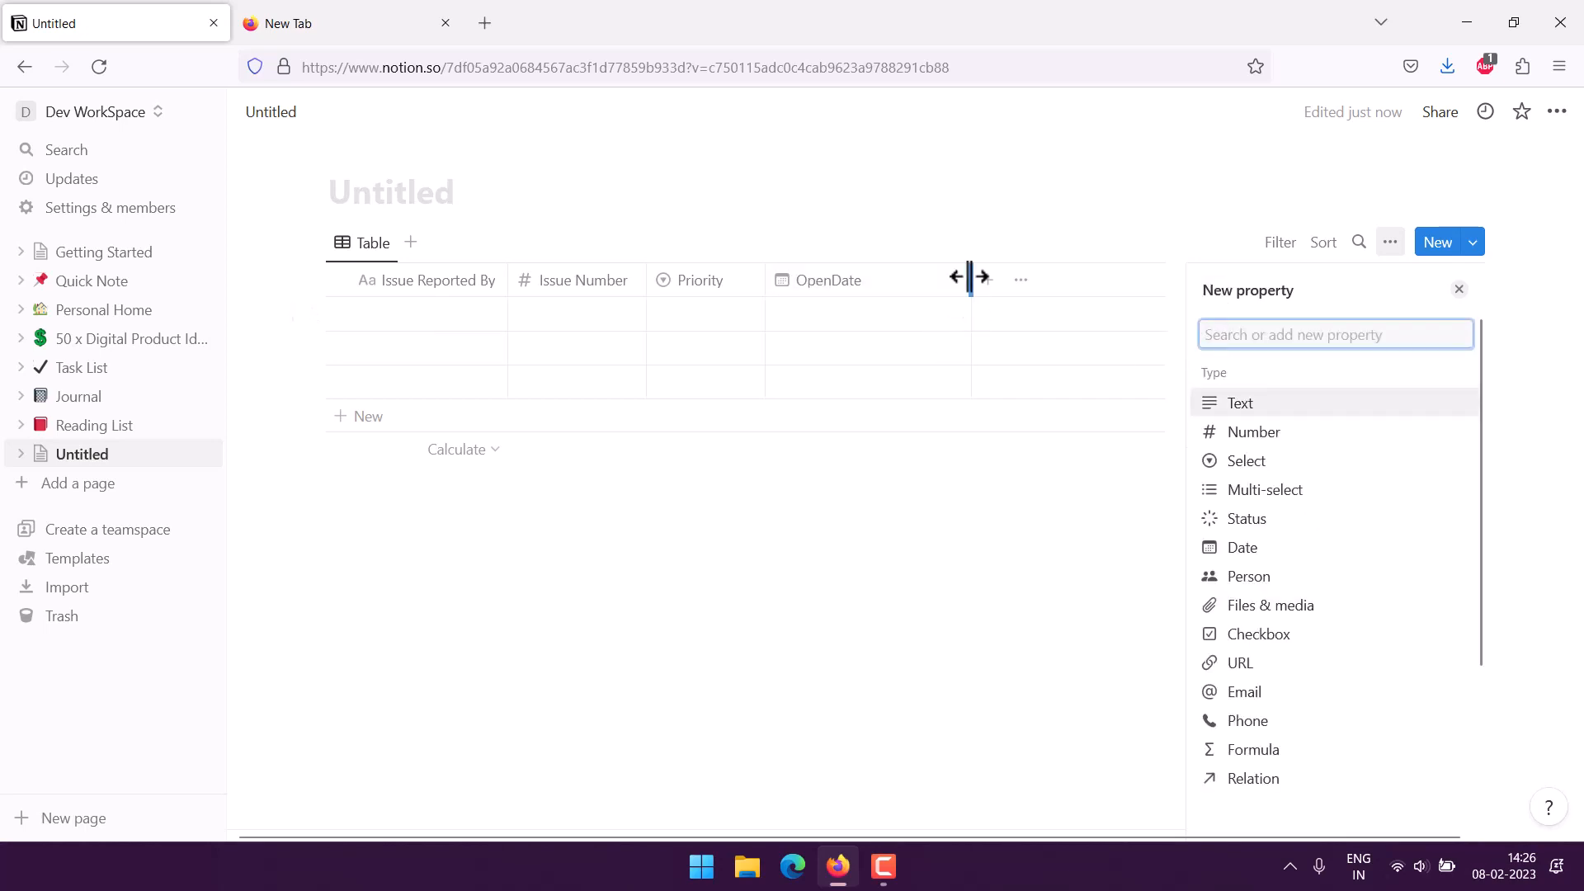
{"action": "left_click_drag", "start_coordinate": [970, 277], "coordinate": [885, 277]}
Add a second Date property named "ClosedDate" to the table
{"action": "left_click", "coordinate": [908, 286]}
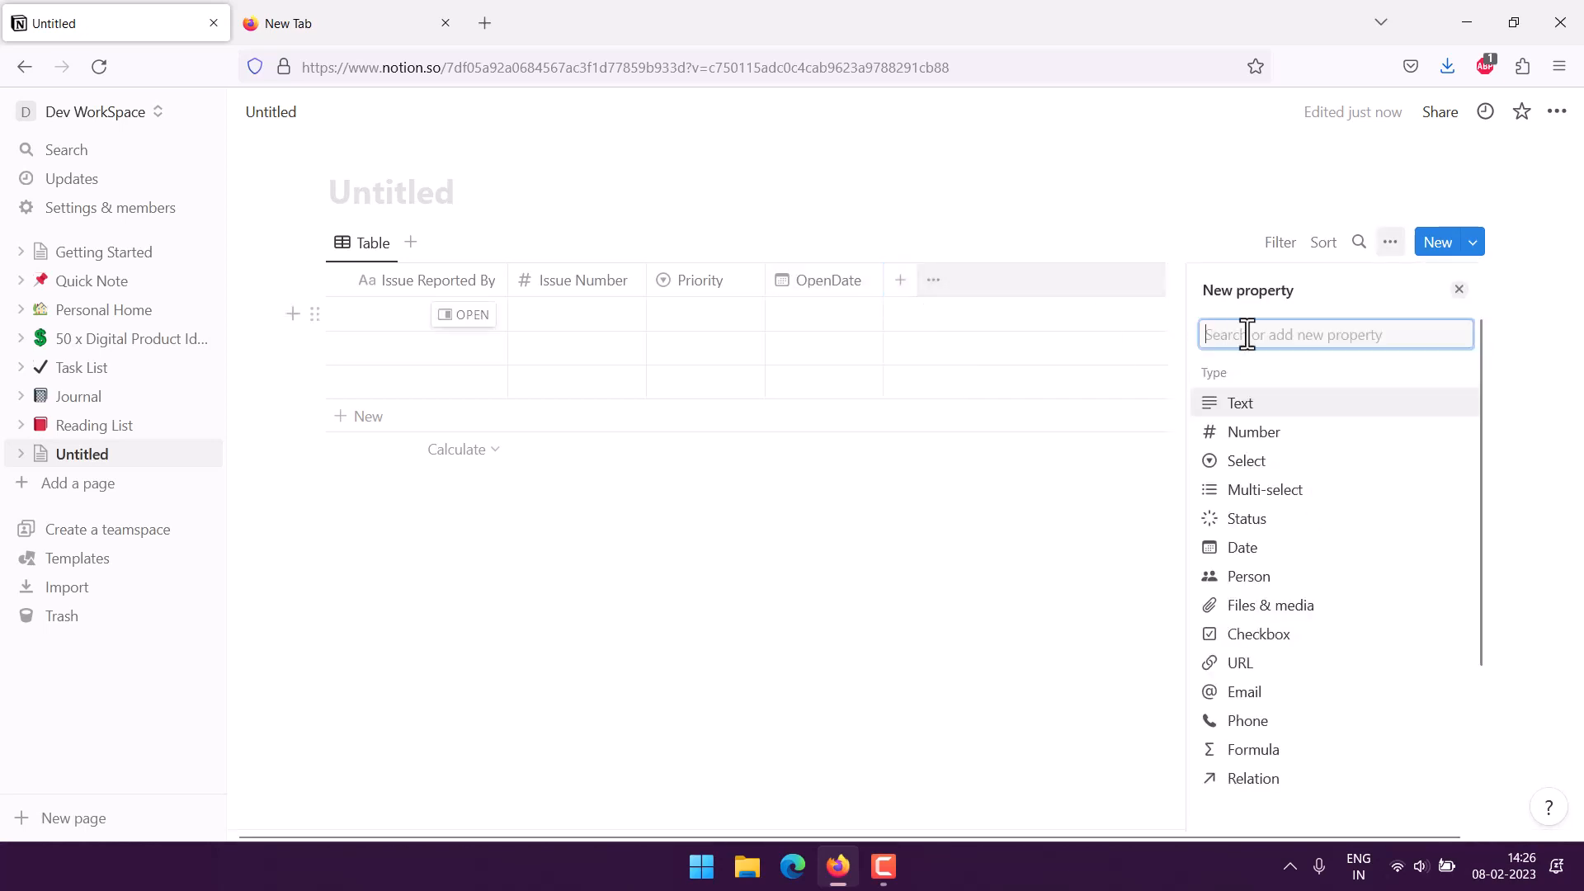
{"action": "left_click", "coordinate": [1272, 547]}
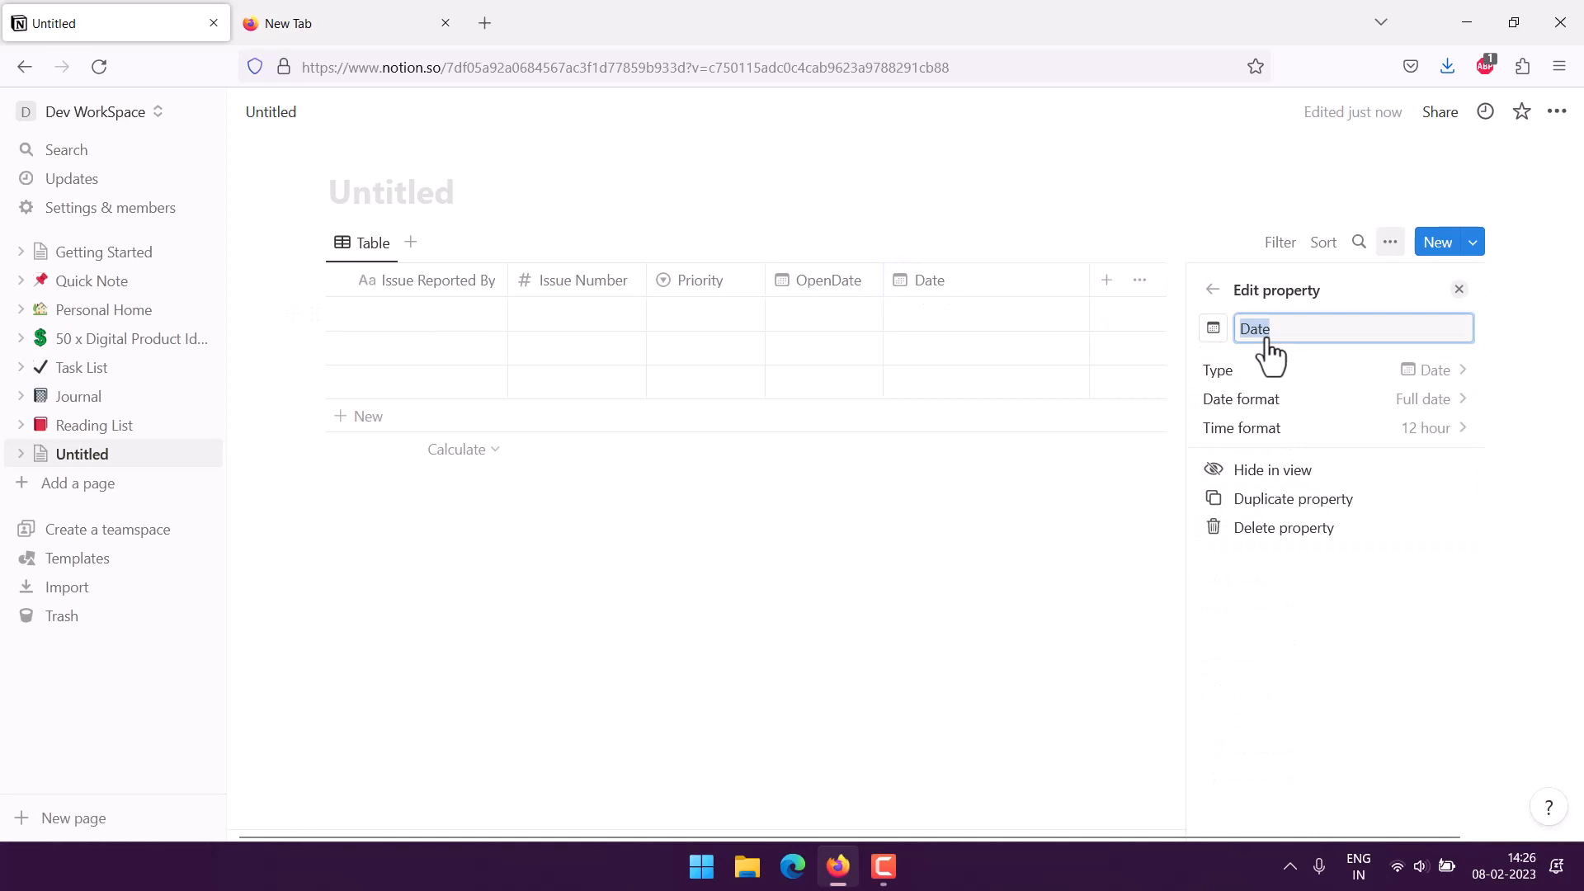
{"action": "type", "text": "ClosedD"}
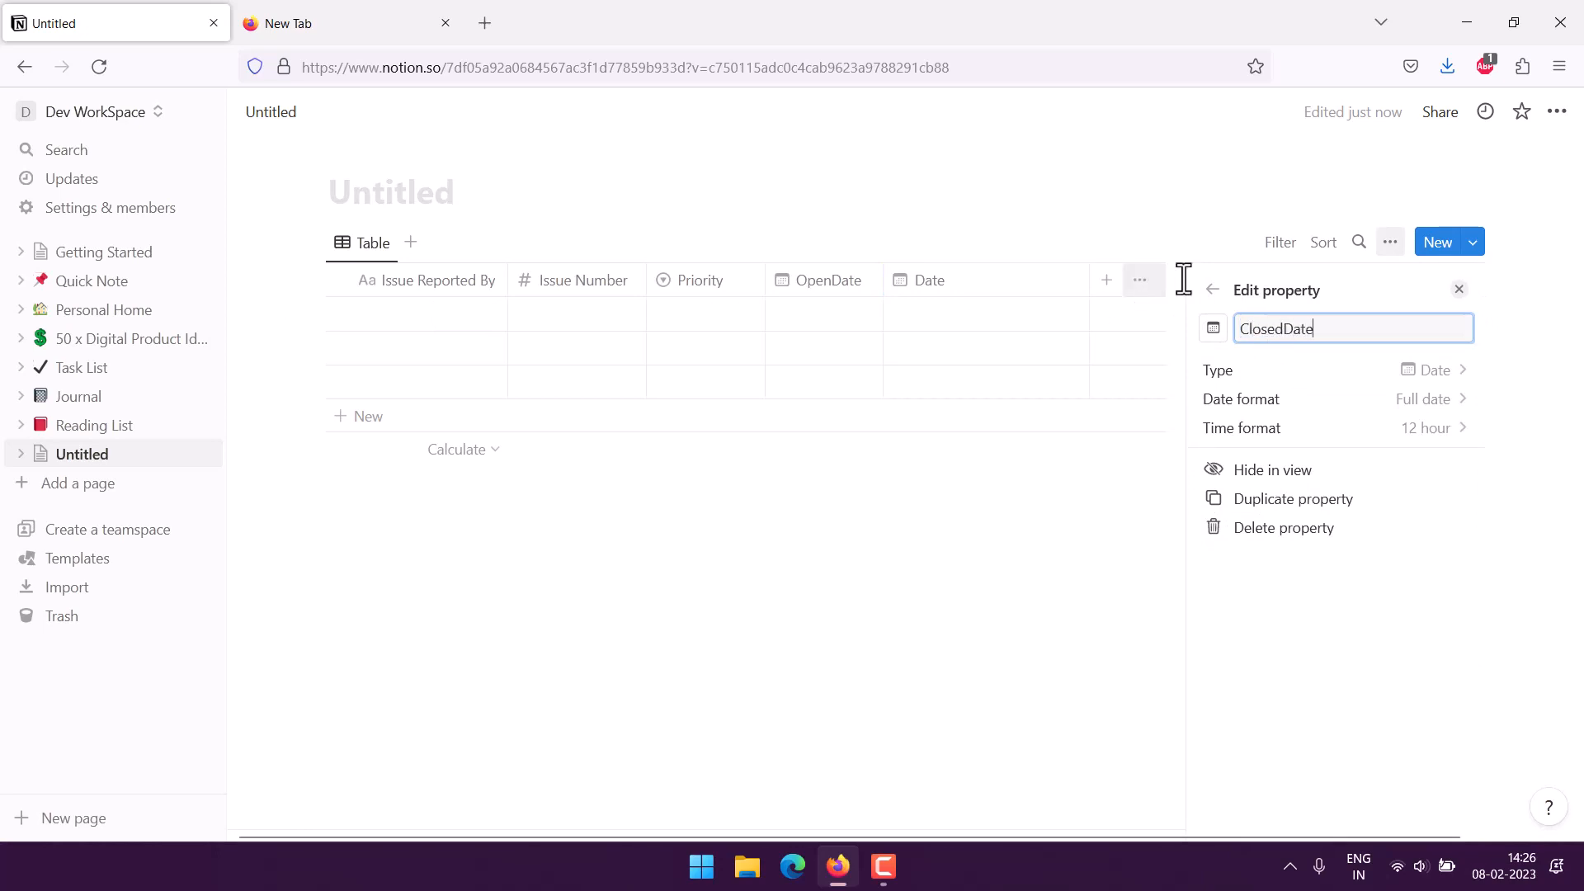
{"action": "left_click", "coordinate": [1212, 288]}
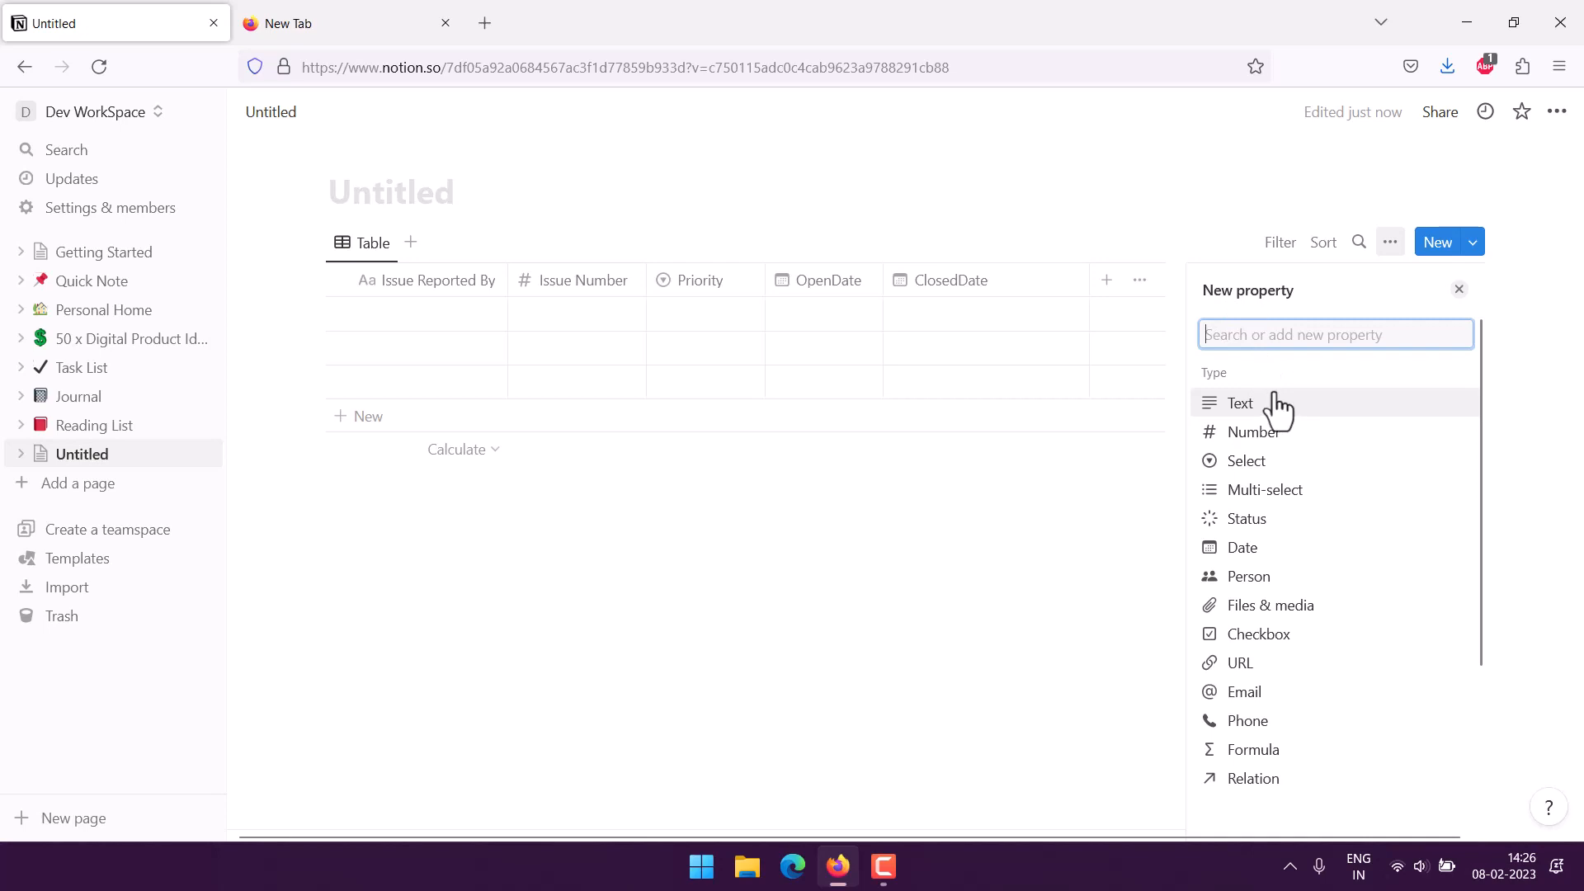
Add a Text property named "ClosedBy" and place its column after ClosedDate
{"action": "left_click", "coordinate": [1251, 404]}
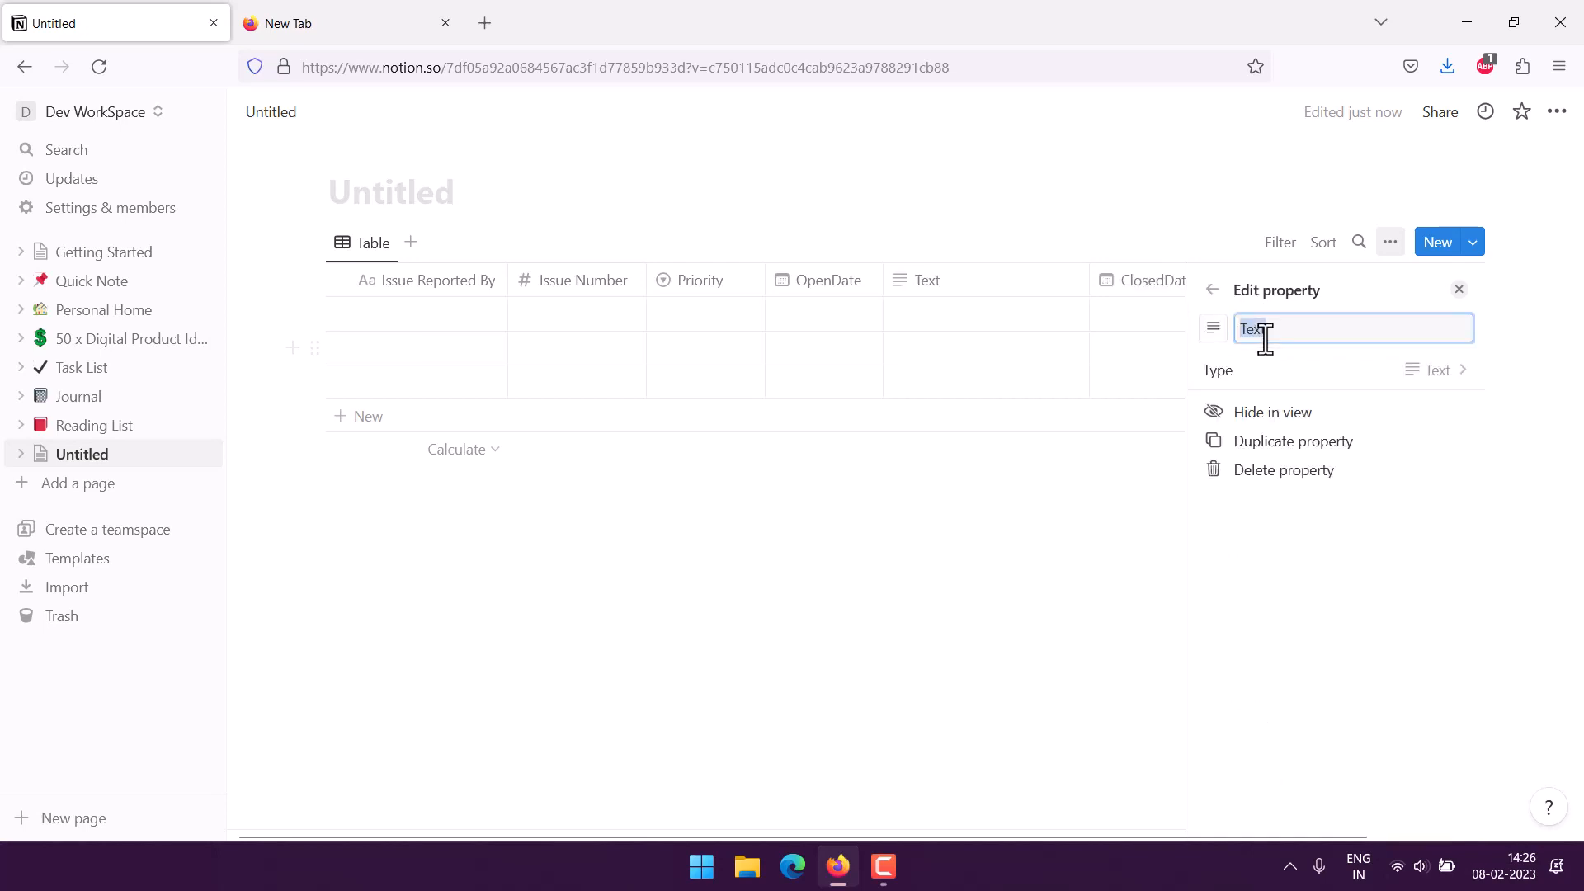
{"action": "key", "text": "BackSpace"}
{"action": "key", "text": "BackSpace"}
{"action": "key", "text": "BackSpace"}
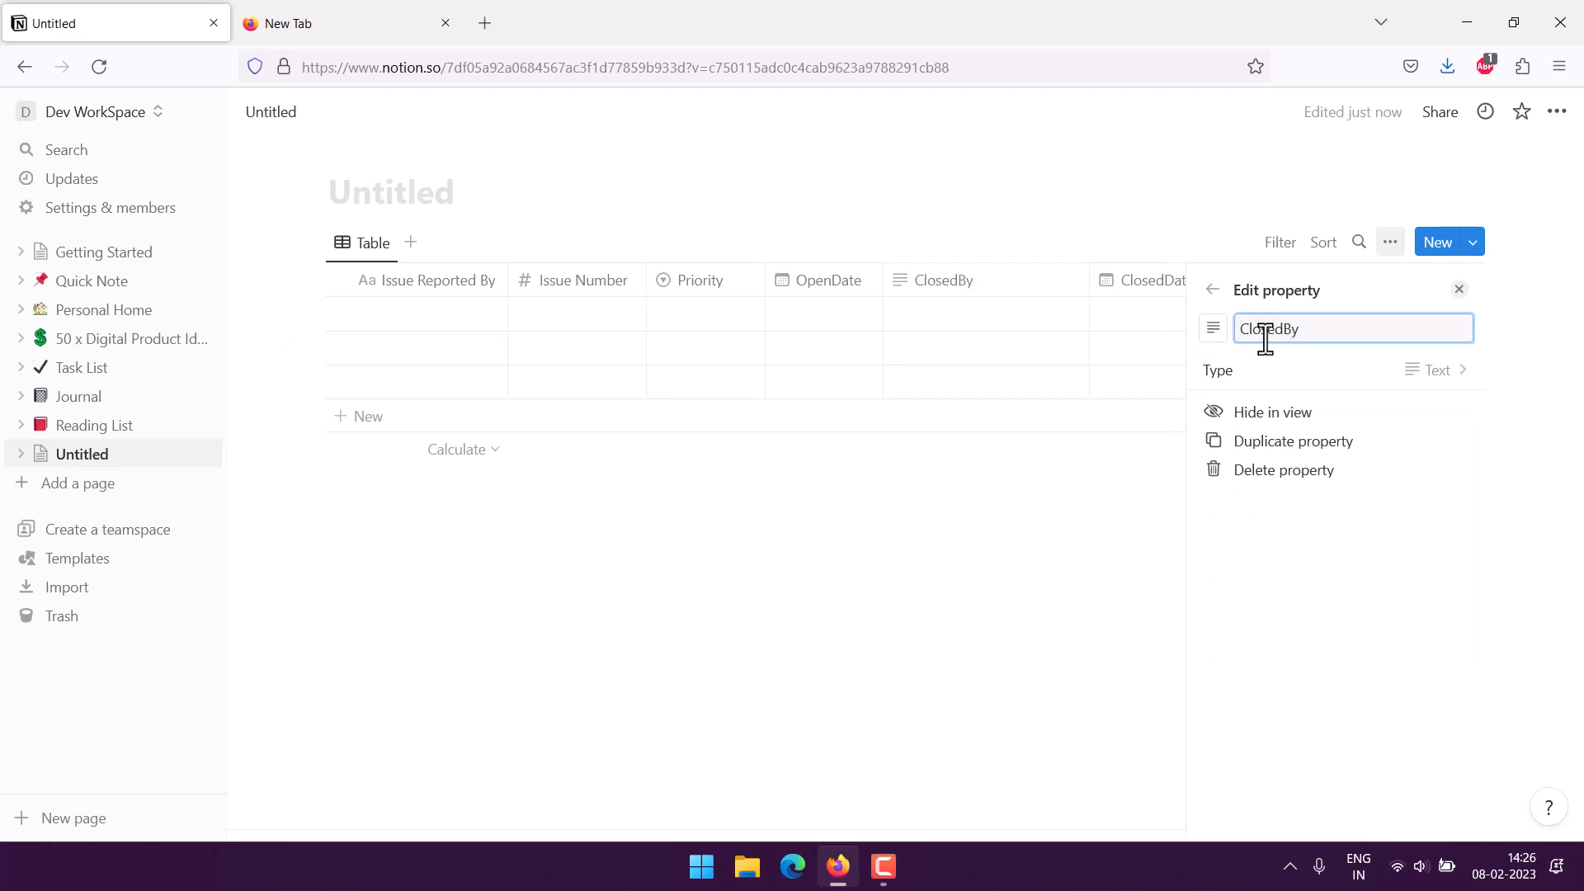
{"action": "left_click", "coordinate": [1214, 290]}
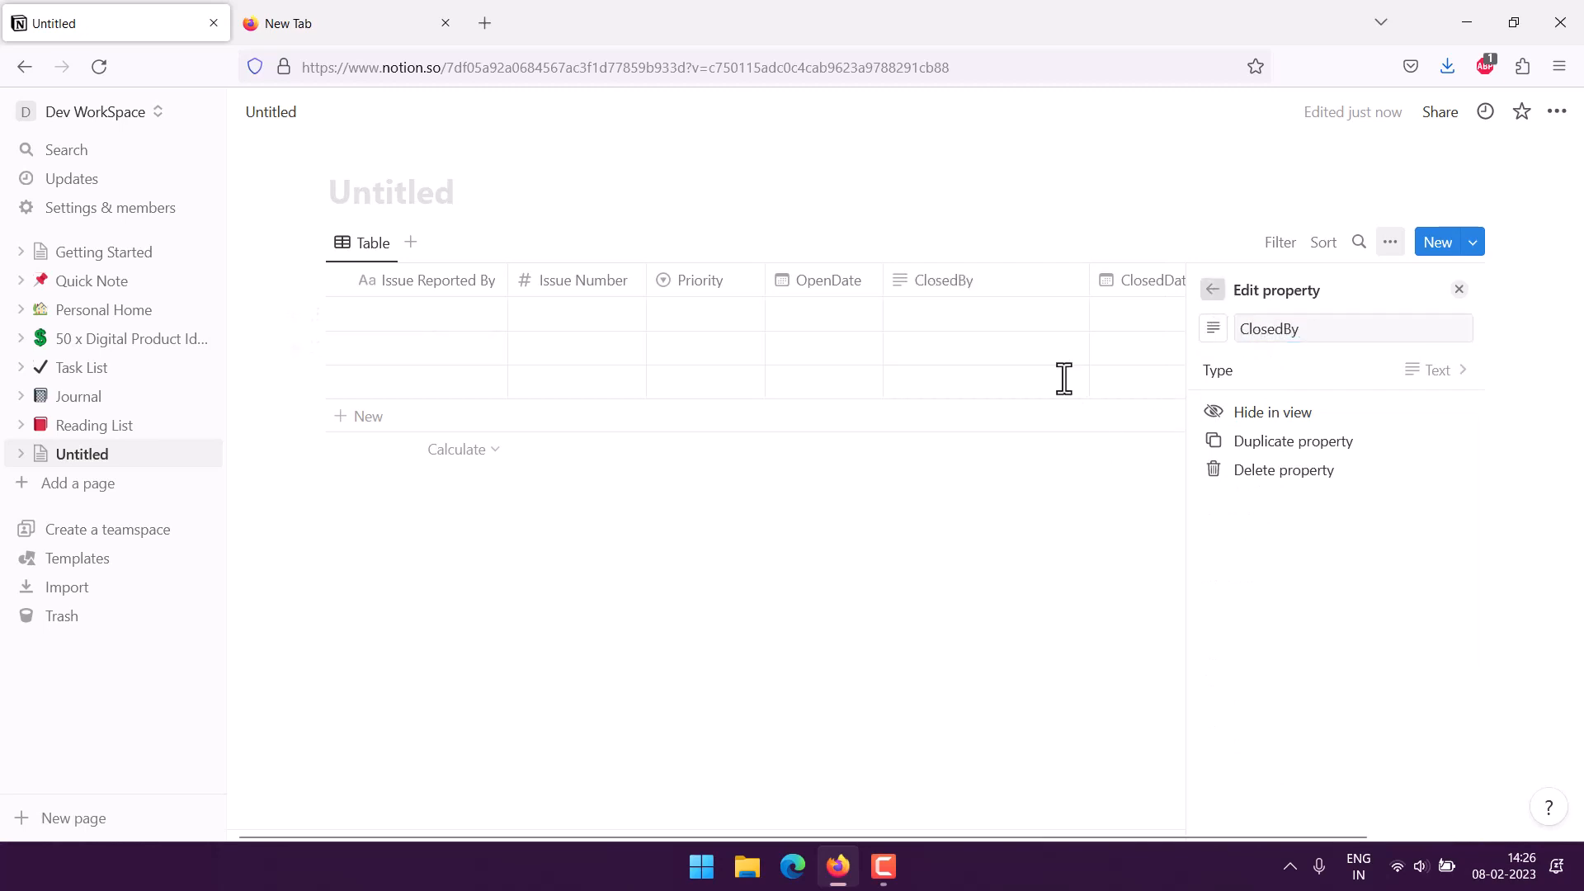
{"action": "left_click", "coordinate": [1089, 543]}
{"action": "mouse_move", "coordinate": [1087, 281]}
{"action": "left_mouse_down"}
{"action": "mouse_move", "coordinate": [1017, 281]}
{"action": "mouse_move", "coordinate": [1130, 294]}
{"action": "mouse_move", "coordinate": [1109, 297]}
{"action": "left_mouse_up"}
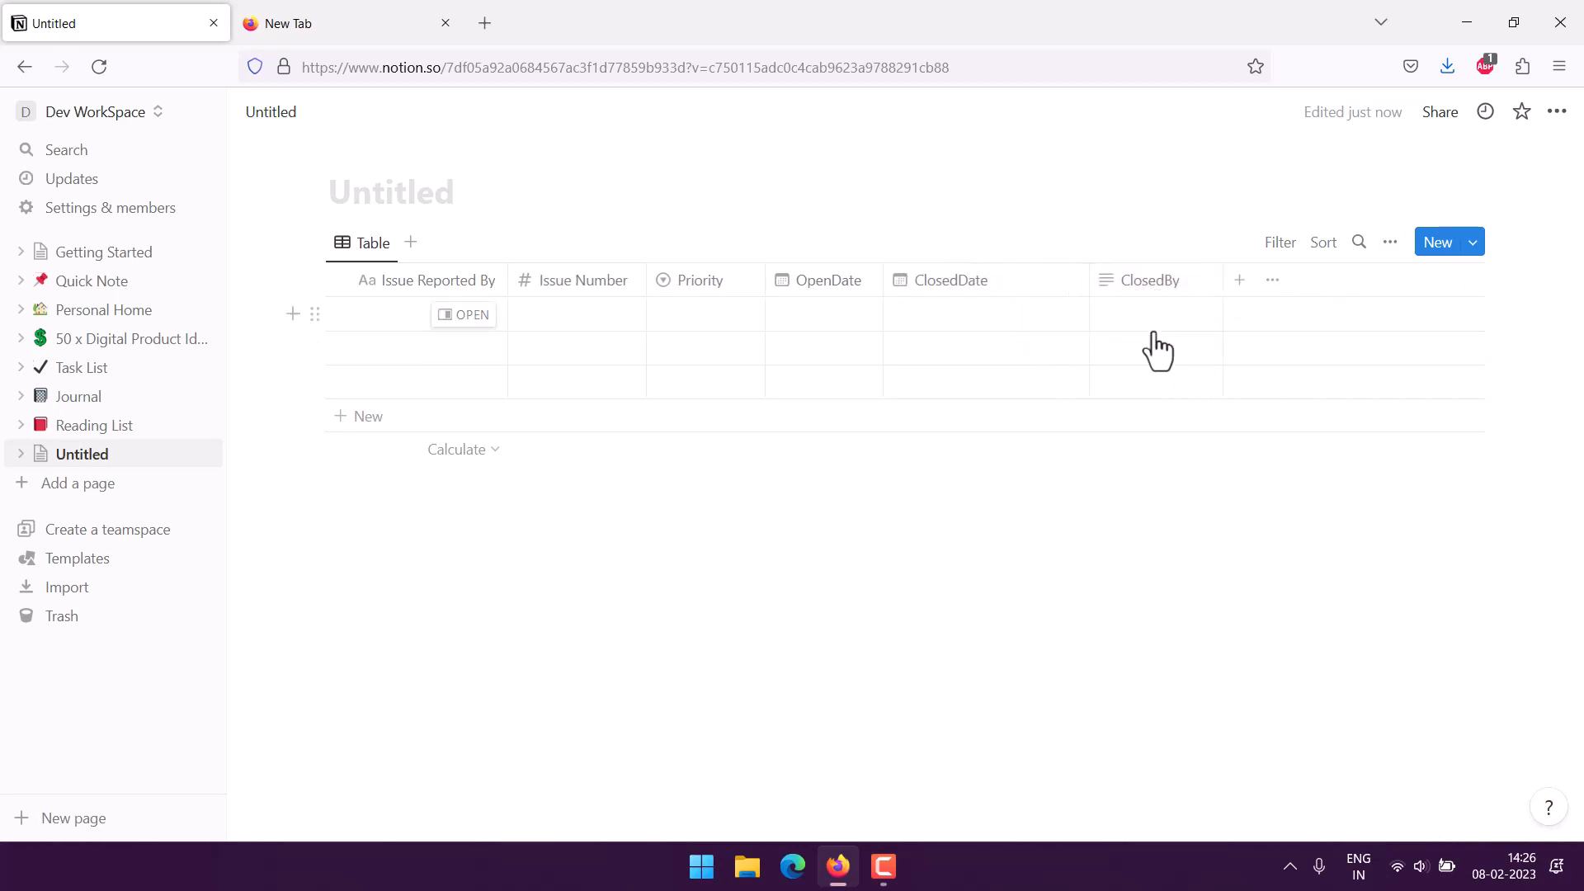
Narrow the ClosedDate and ClosedBy columns to fit their headings
{"action": "left_click", "coordinate": [1085, 282]}
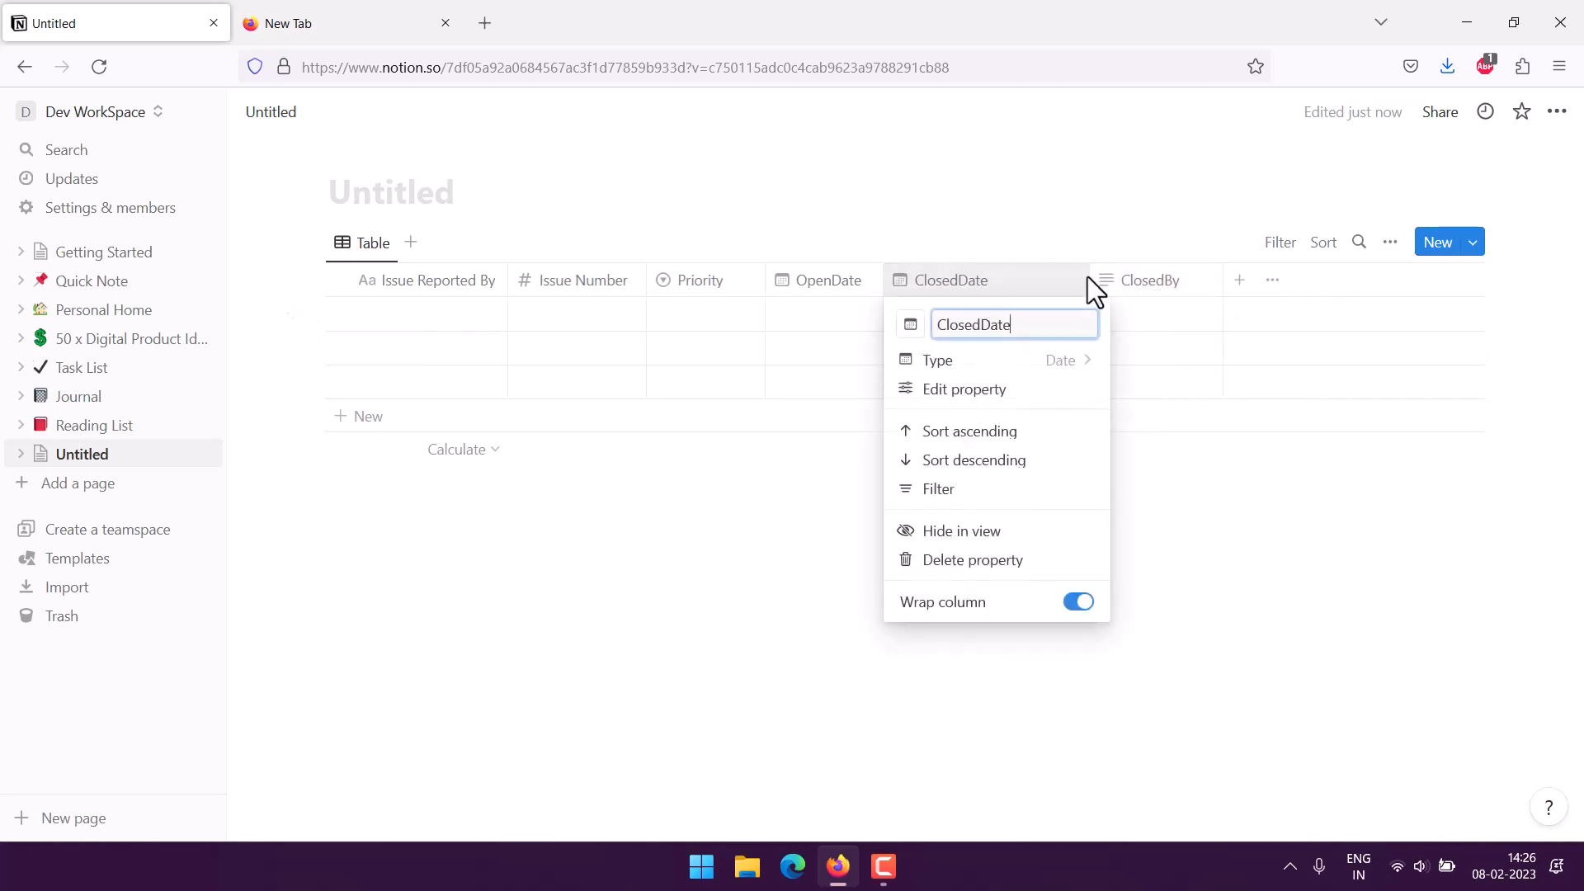
{"action": "left_click", "coordinate": [745, 635]}
{"action": "left_click", "coordinate": [1070, 285]}
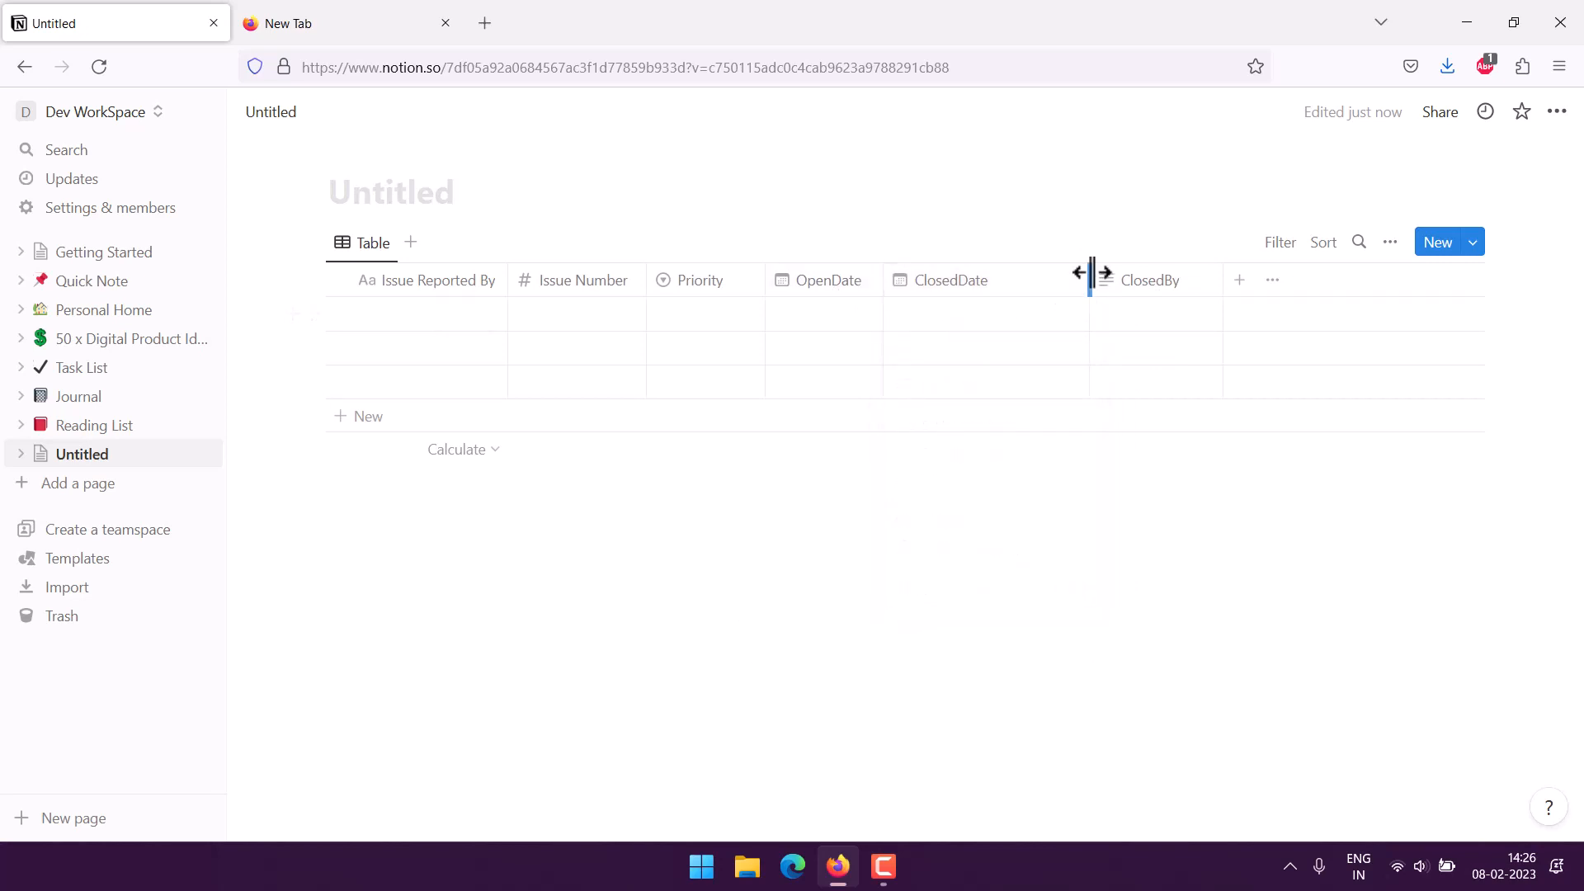
{"action": "left_click_drag", "start_coordinate": [1090, 279], "coordinate": [1005, 276]}
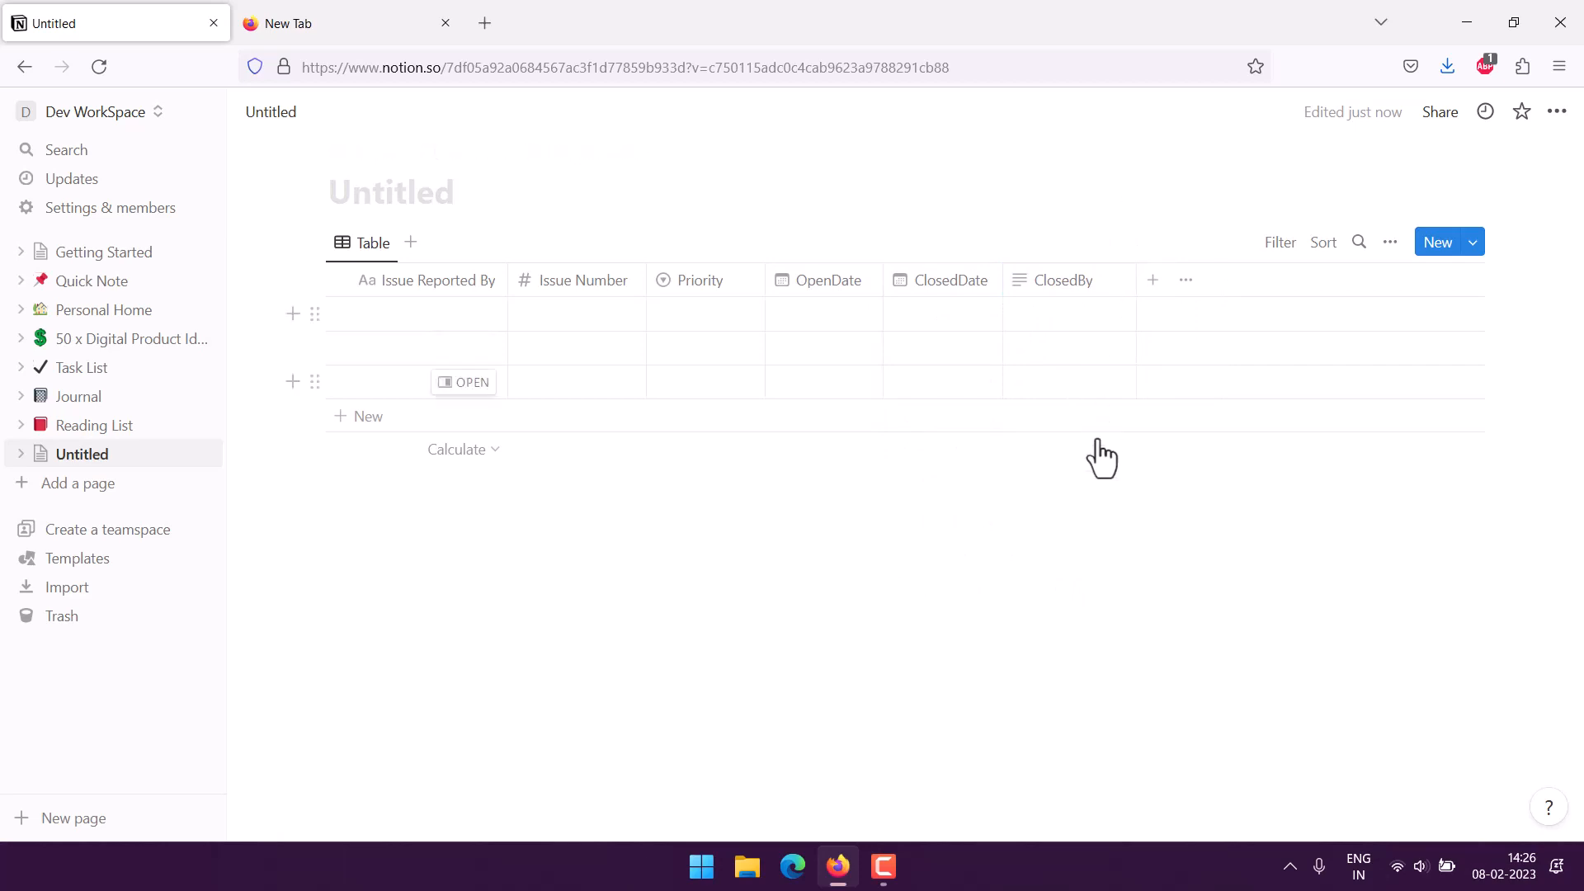
{"action": "left_click_drag", "start_coordinate": [1137, 272], "coordinate": [1106, 277]}
Add a Text property named "Notes" to the table
{"action": "left_click", "coordinate": [1125, 280]}
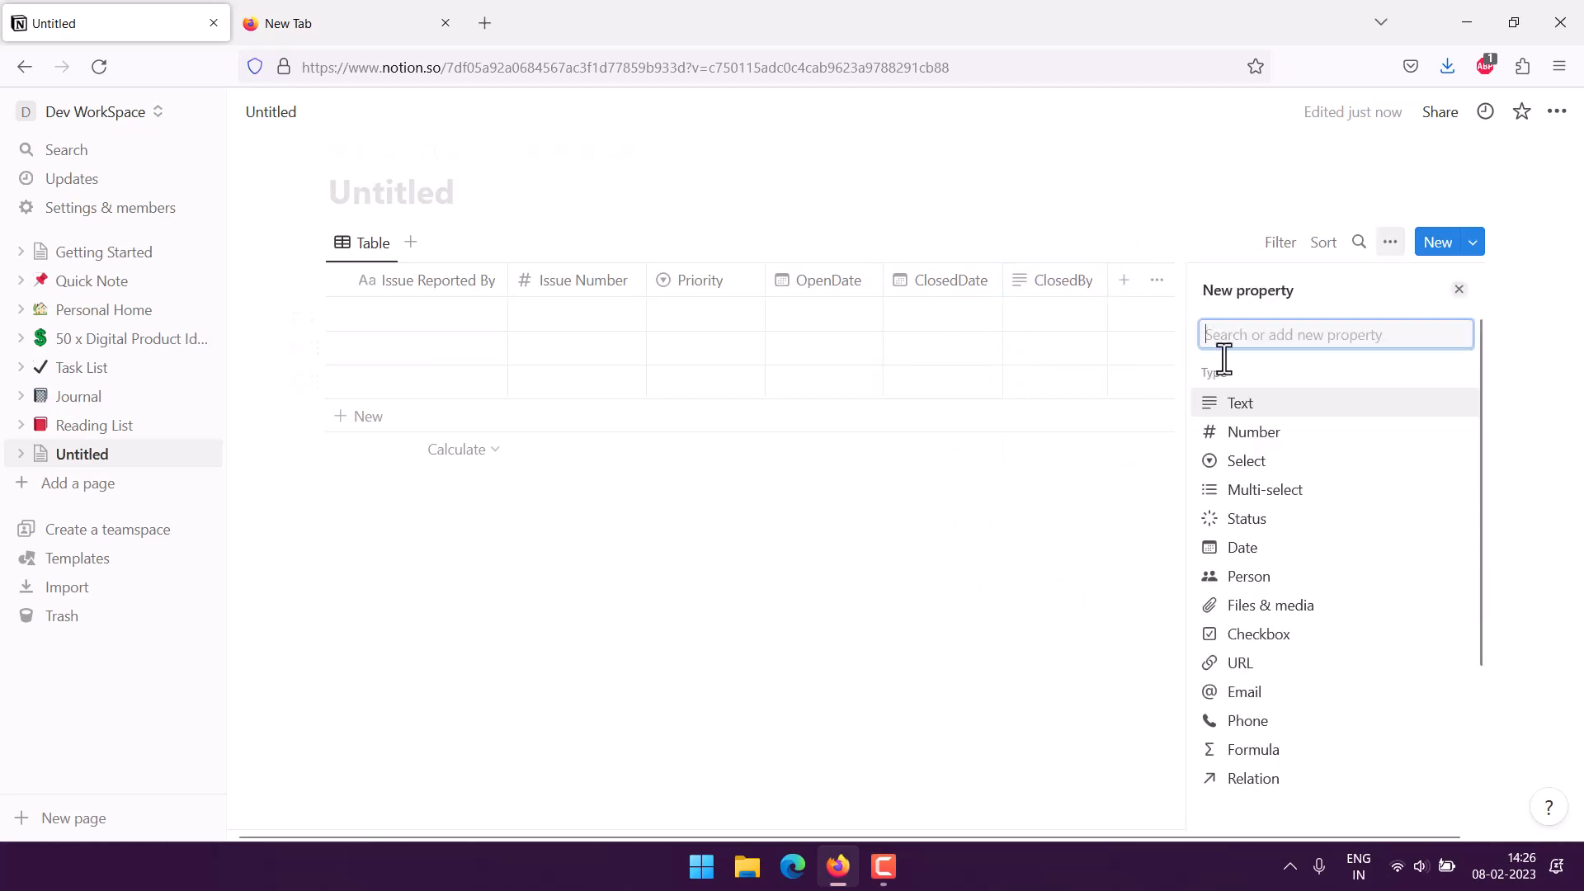
{"action": "type", "text": "Noe"}
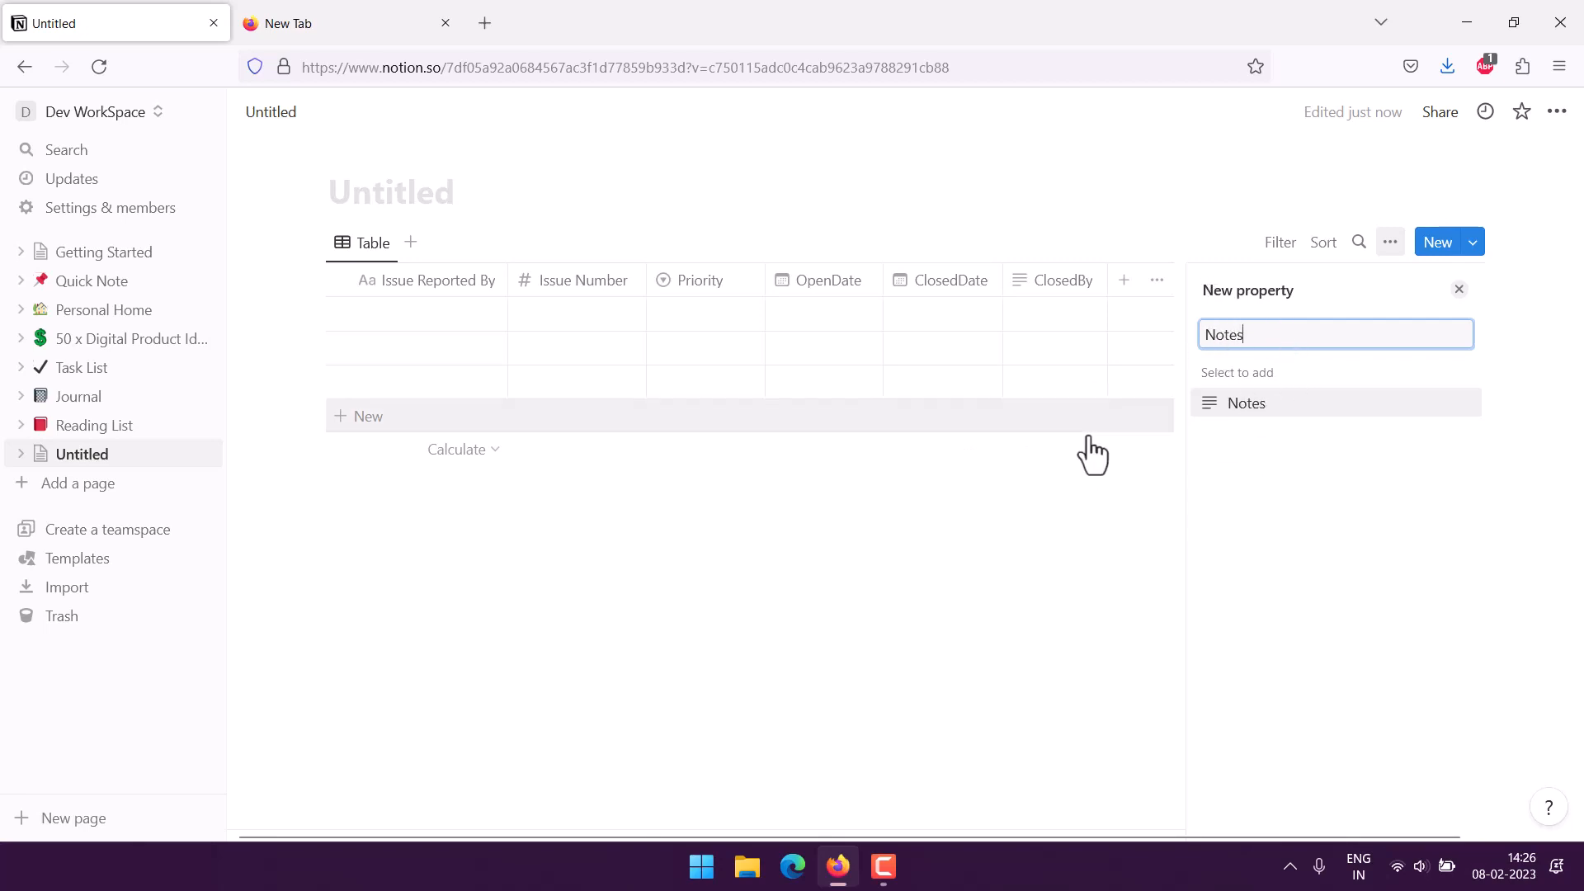
{"action": "left_click_drag", "start_coordinate": [1276, 342], "coordinate": [1106, 319]}
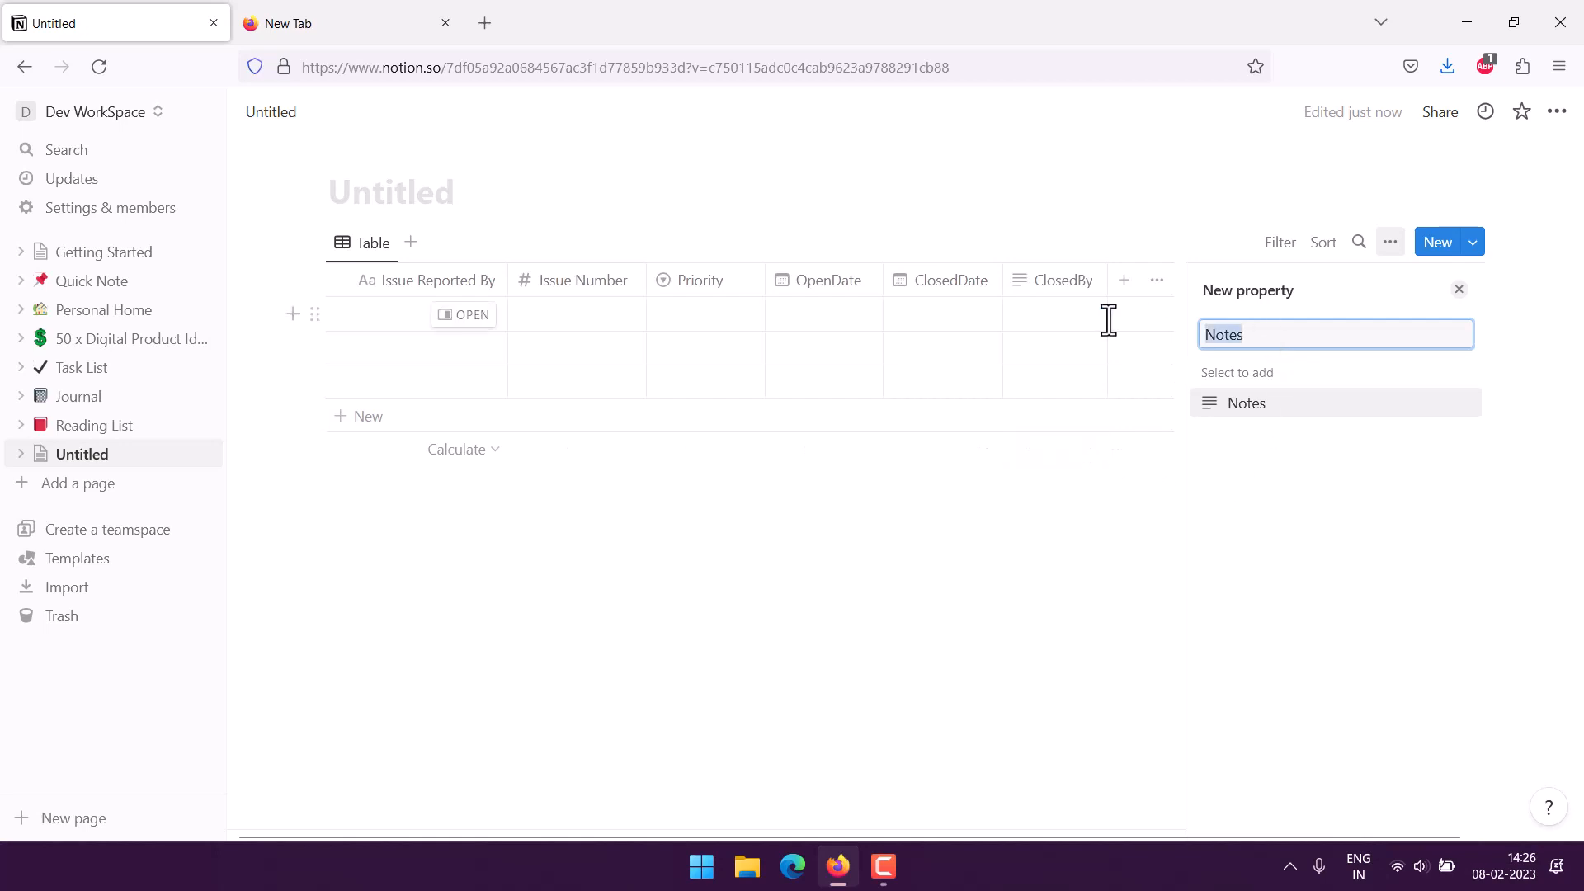
{"action": "left_click", "coordinate": [1248, 405]}
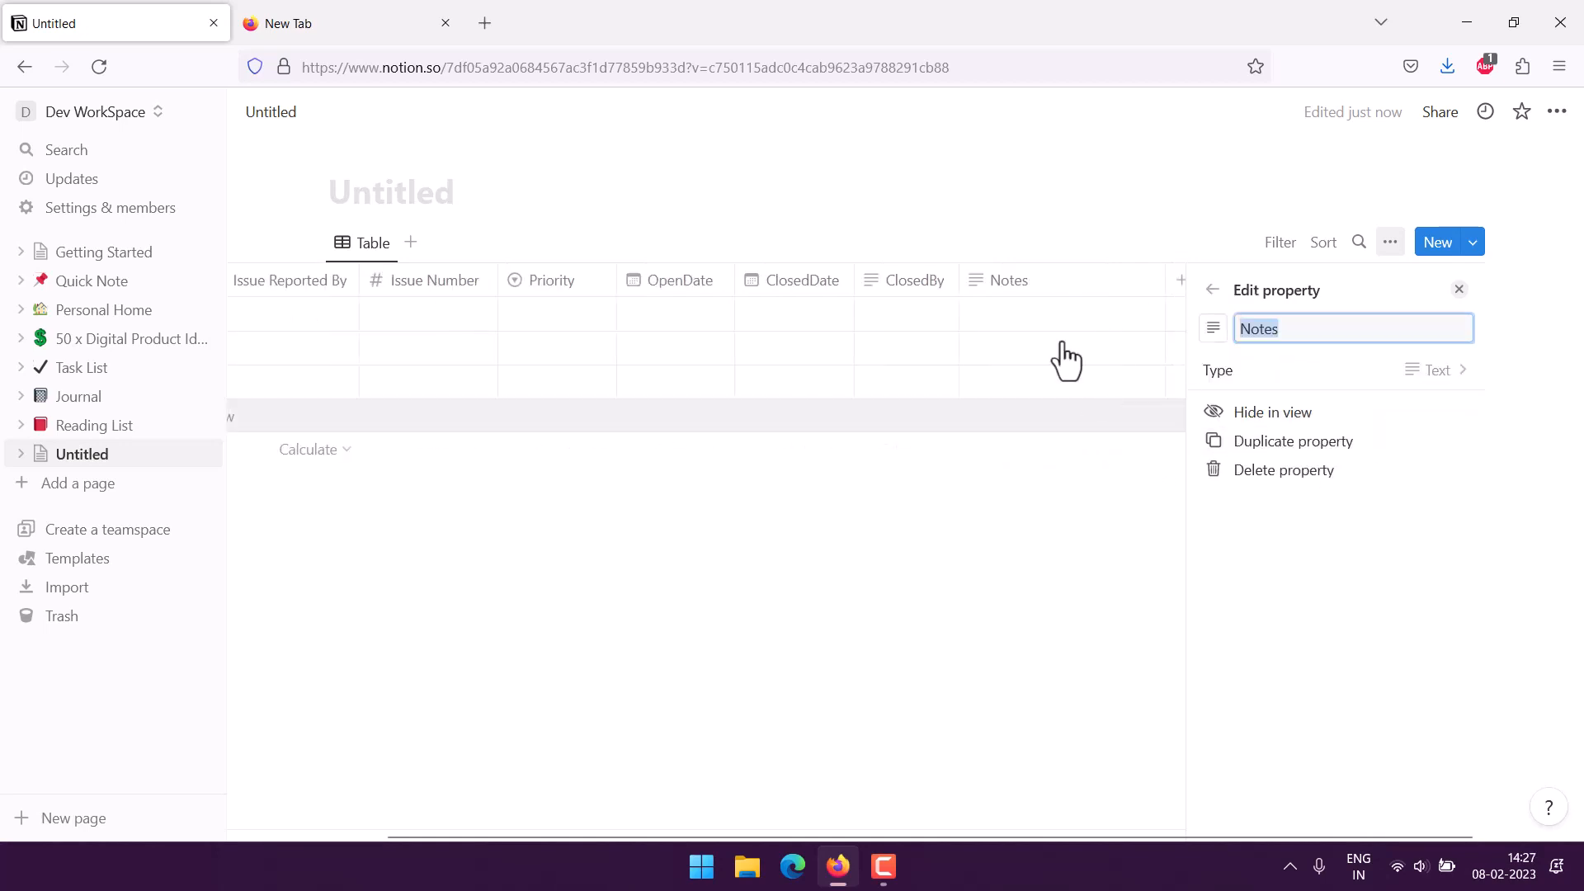
{"action": "left_click", "coordinate": [1067, 480]}
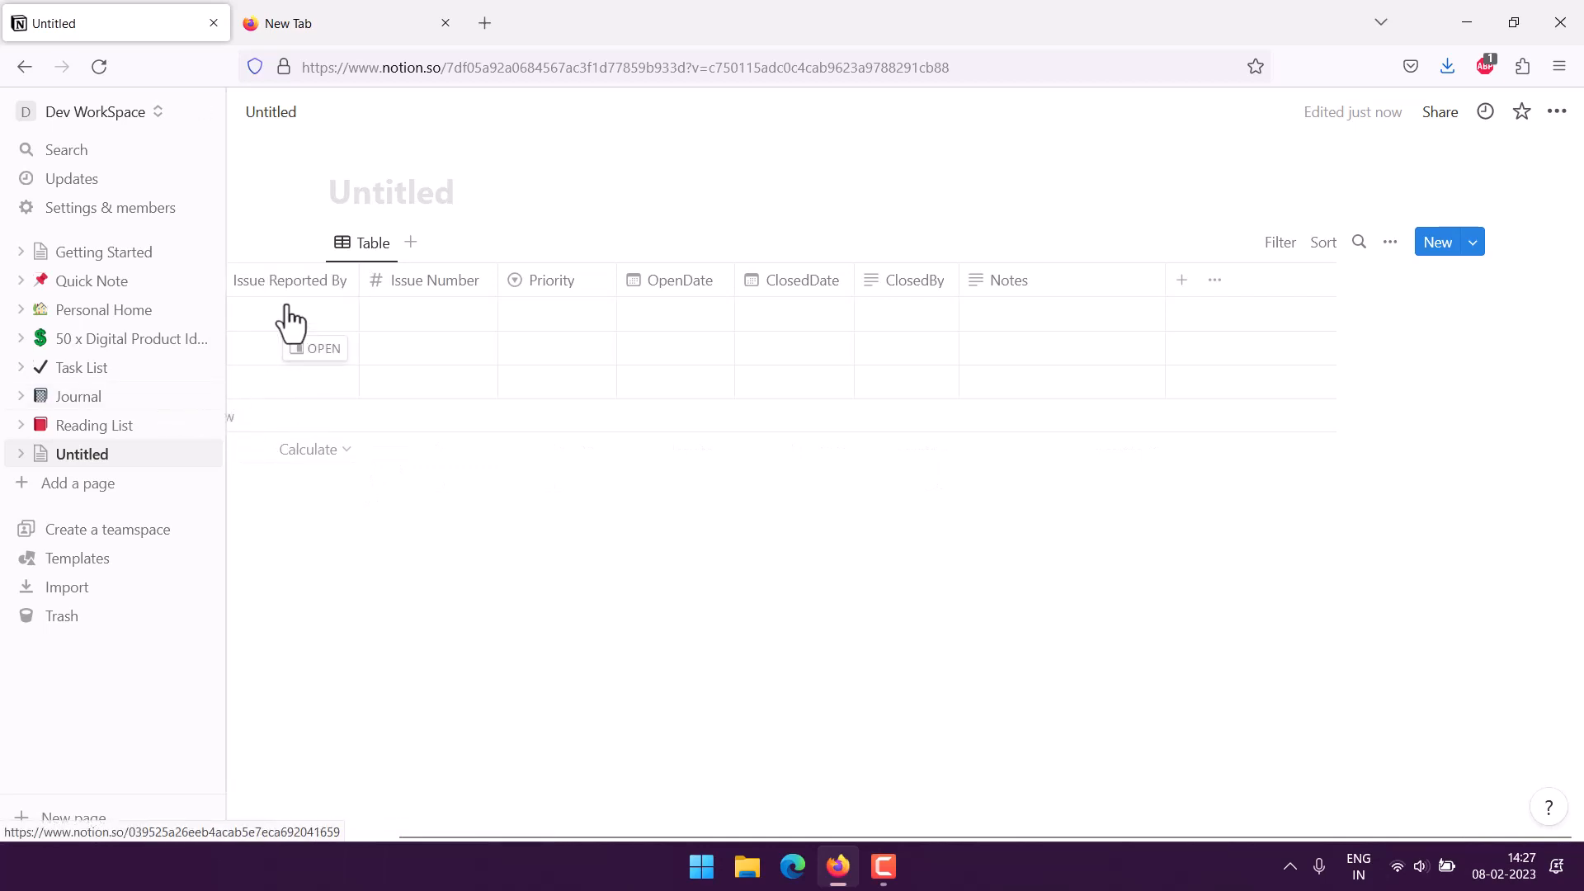
{"action": "left_click", "coordinate": [252, 289]}
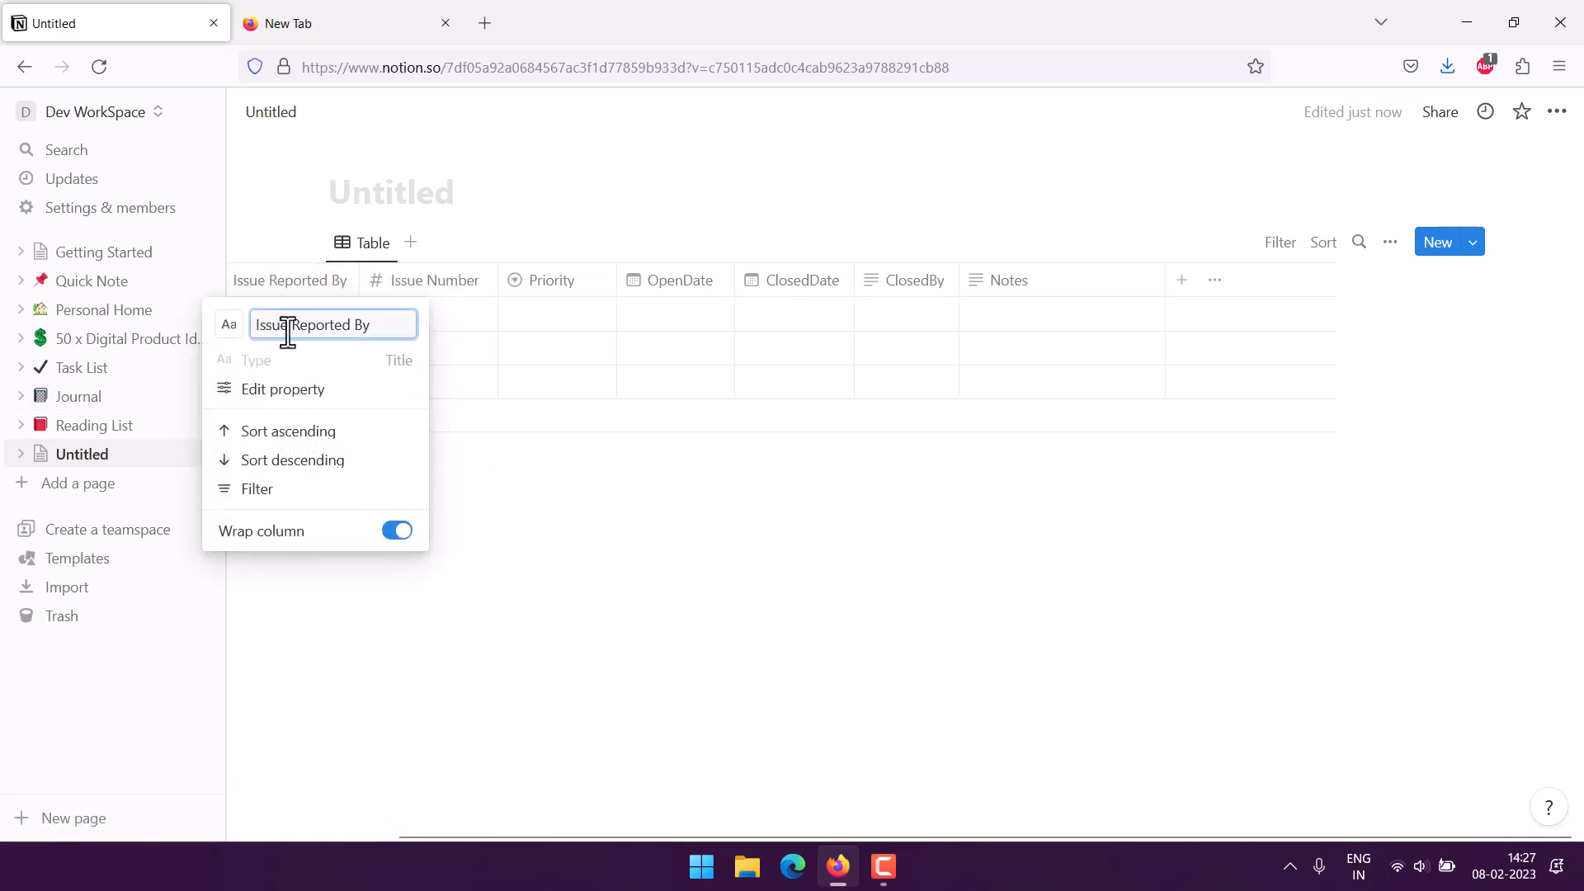
{"action": "left_click", "coordinate": [996, 558]}
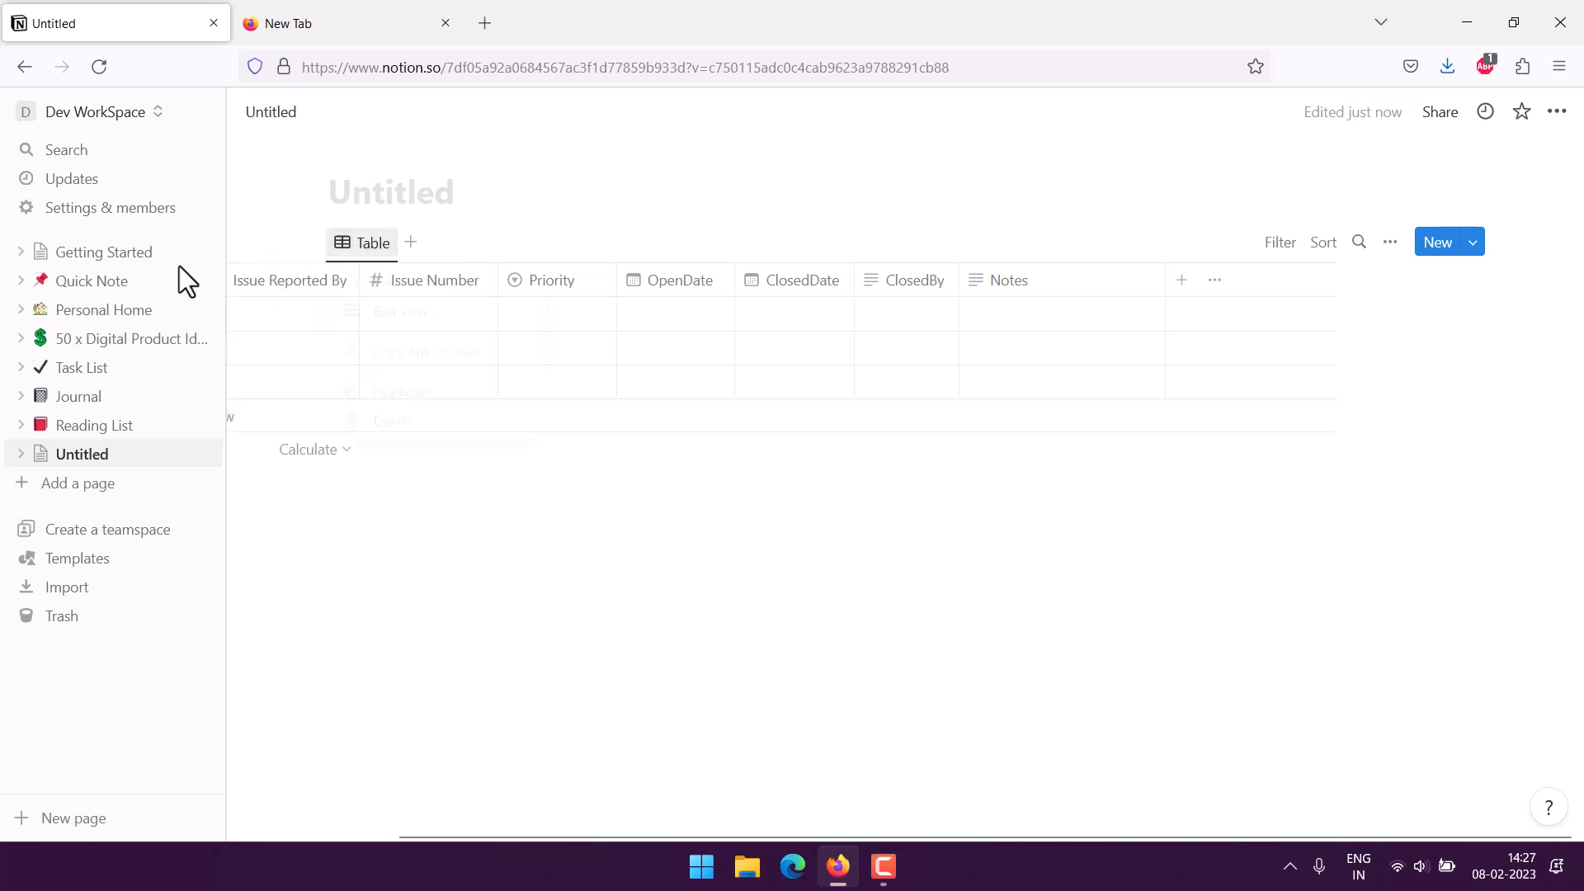
Preview the database in the Board, List, Gallery and Calendar layouts and return the view to the Table layout
{"action": "left_click", "coordinate": [363, 246]}
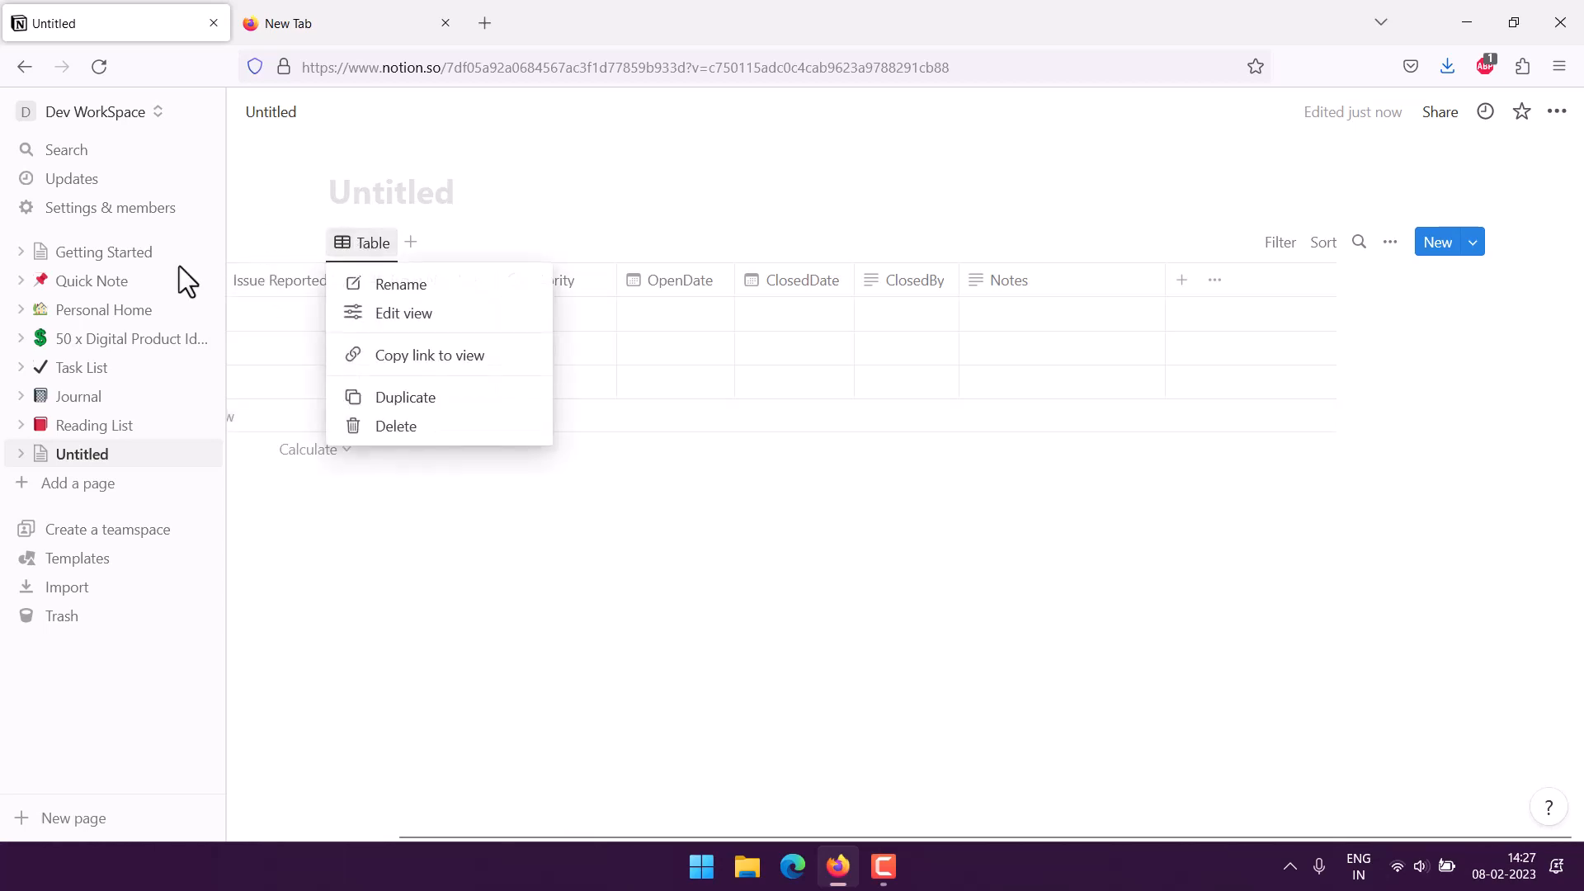
{"action": "left_click", "coordinate": [401, 324]}
{"action": "left_click", "coordinate": [1306, 379]}
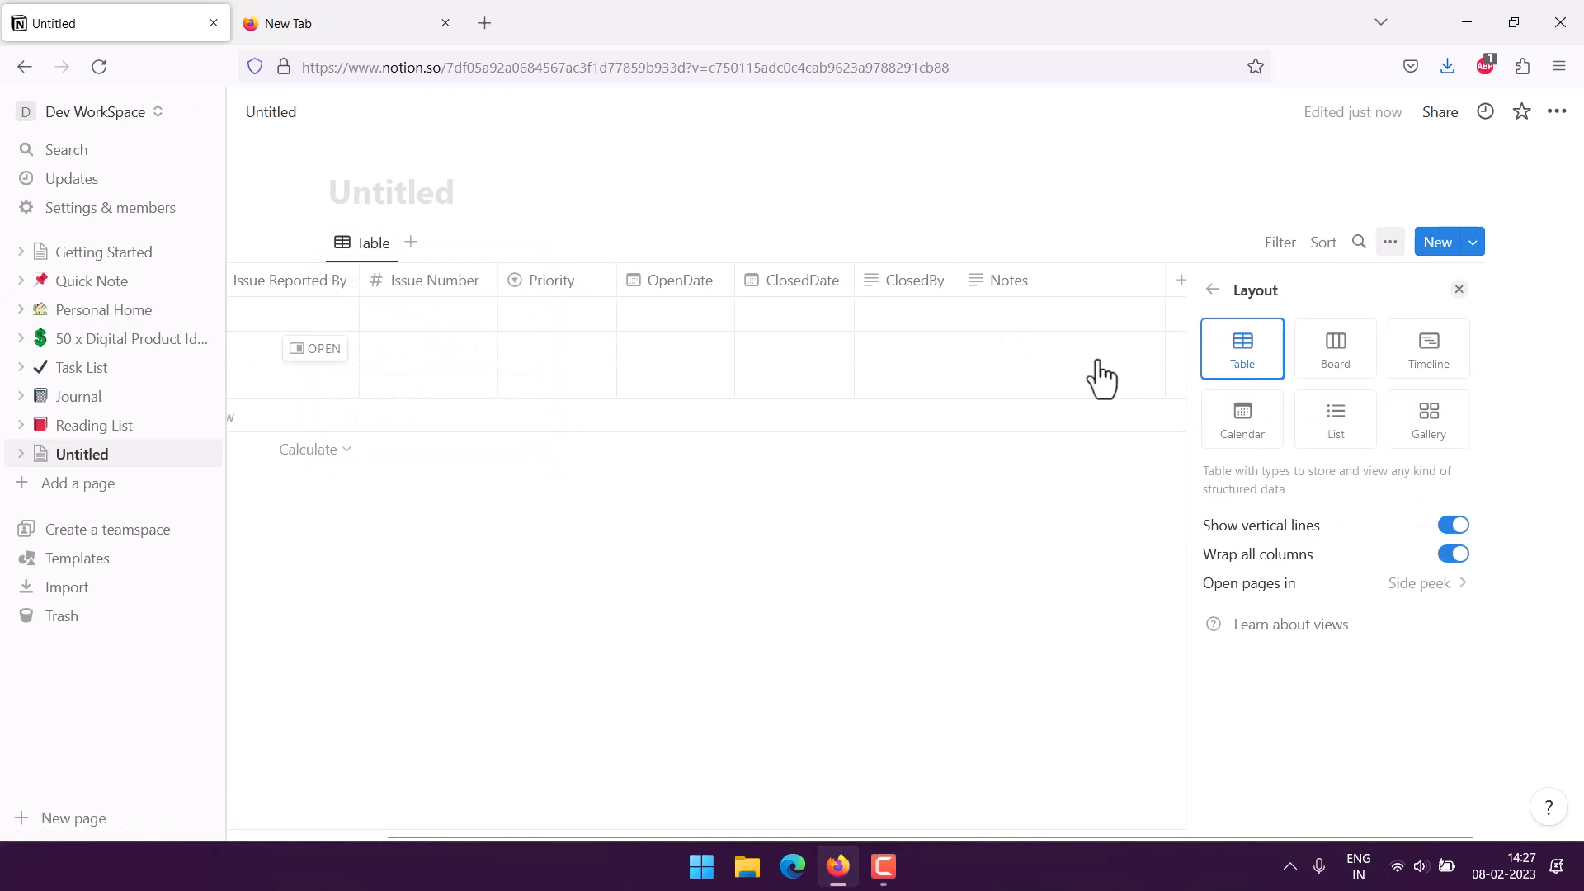
{"action": "left_click", "coordinate": [1353, 381]}
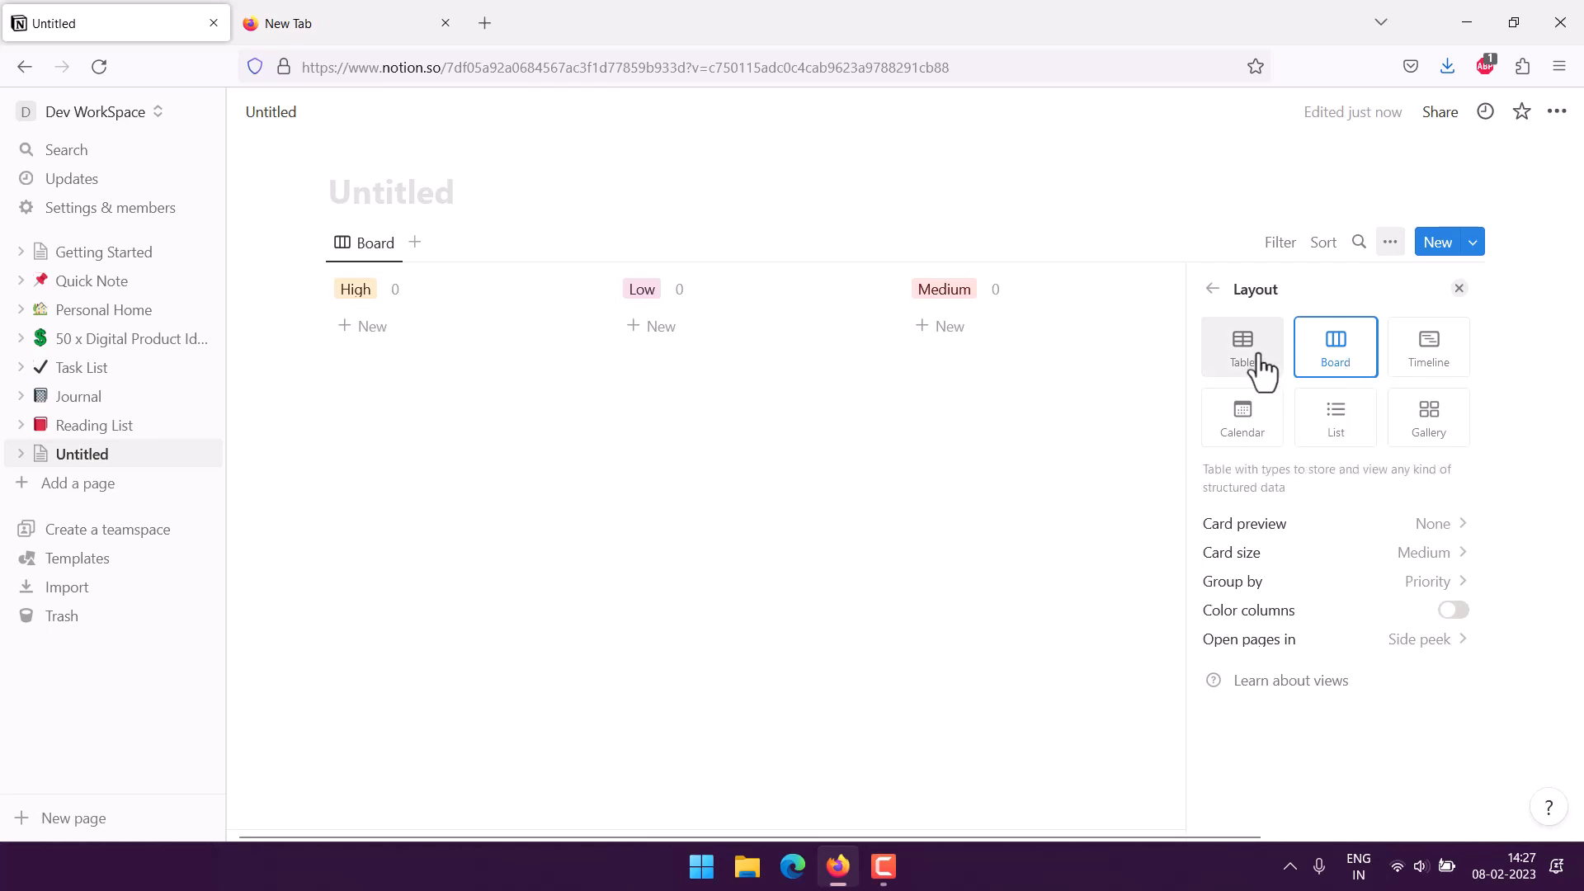
{"action": "left_click", "coordinate": [1346, 413]}
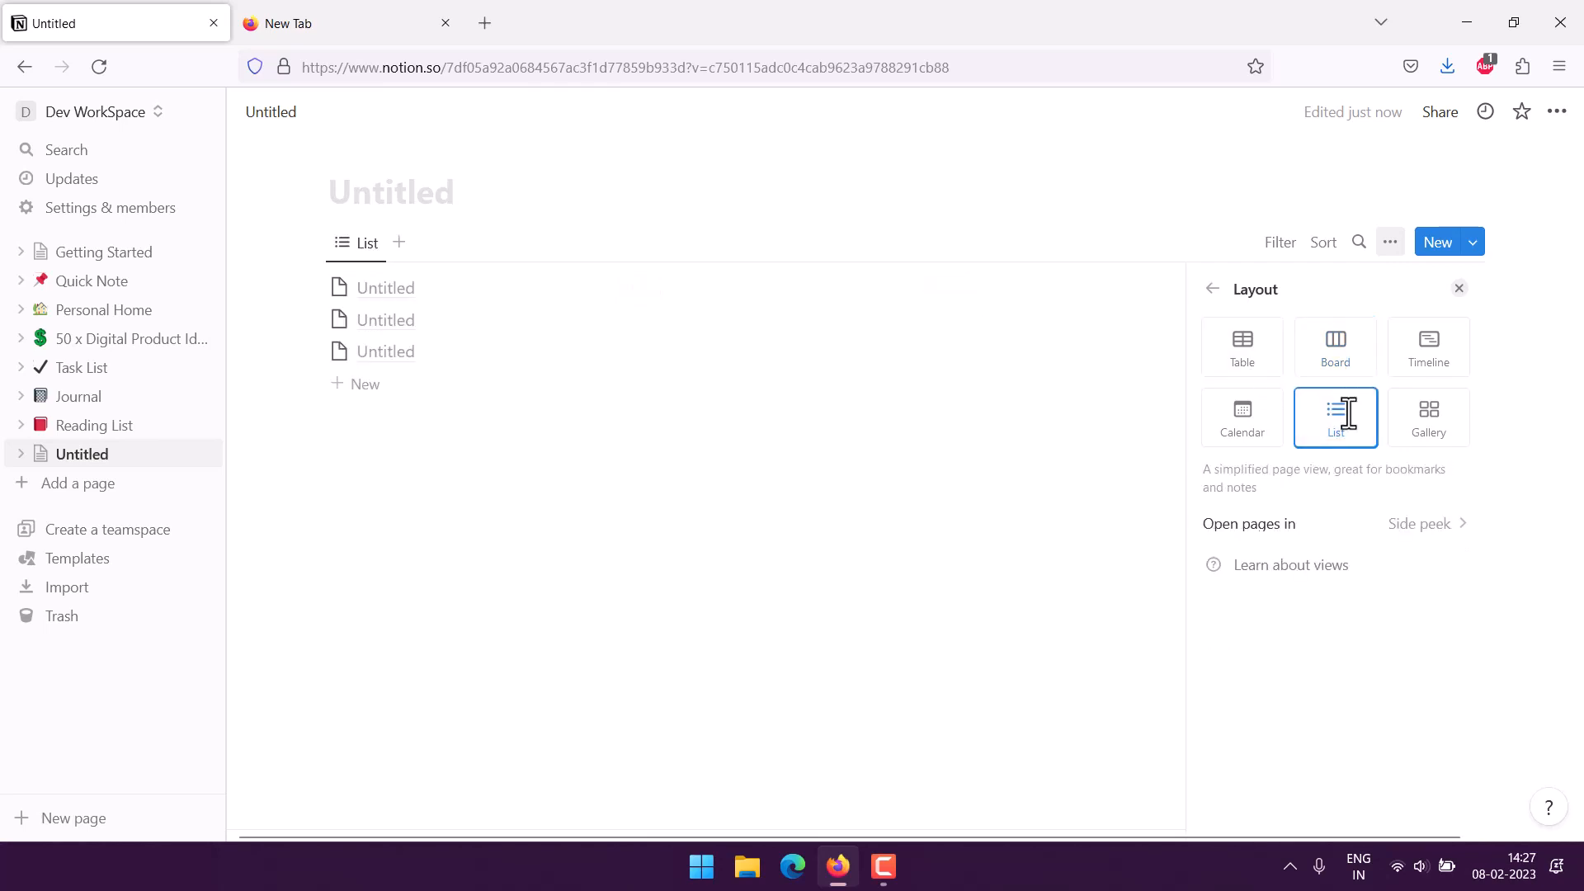
{"action": "left_click", "coordinate": [1427, 439]}
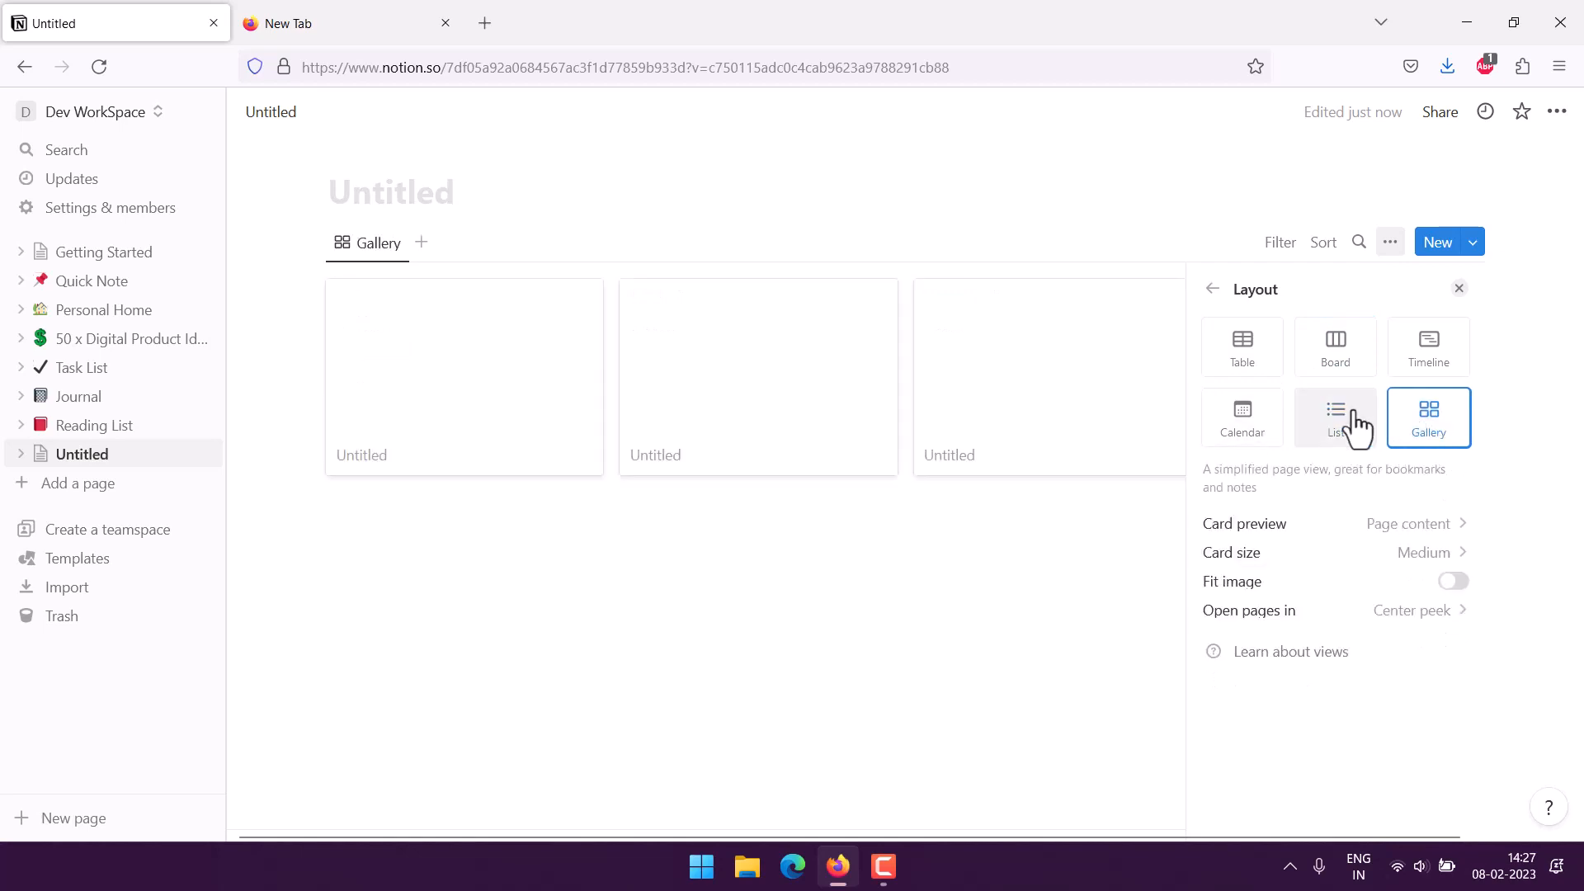
{"action": "left_click", "coordinate": [1271, 412]}
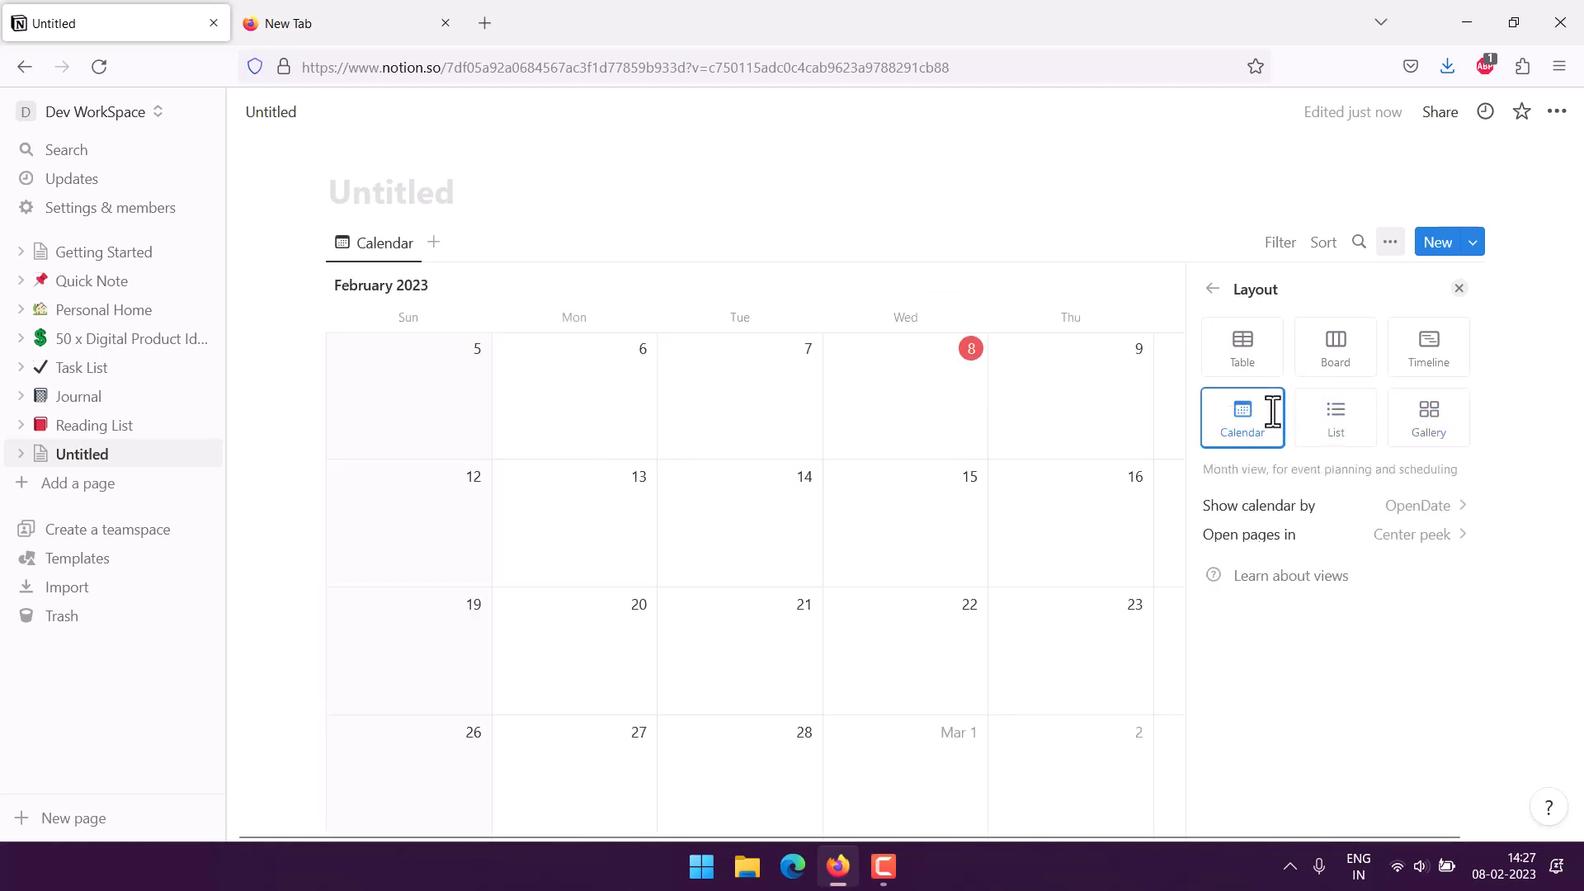
{"action": "left_click", "coordinate": [1246, 352]}
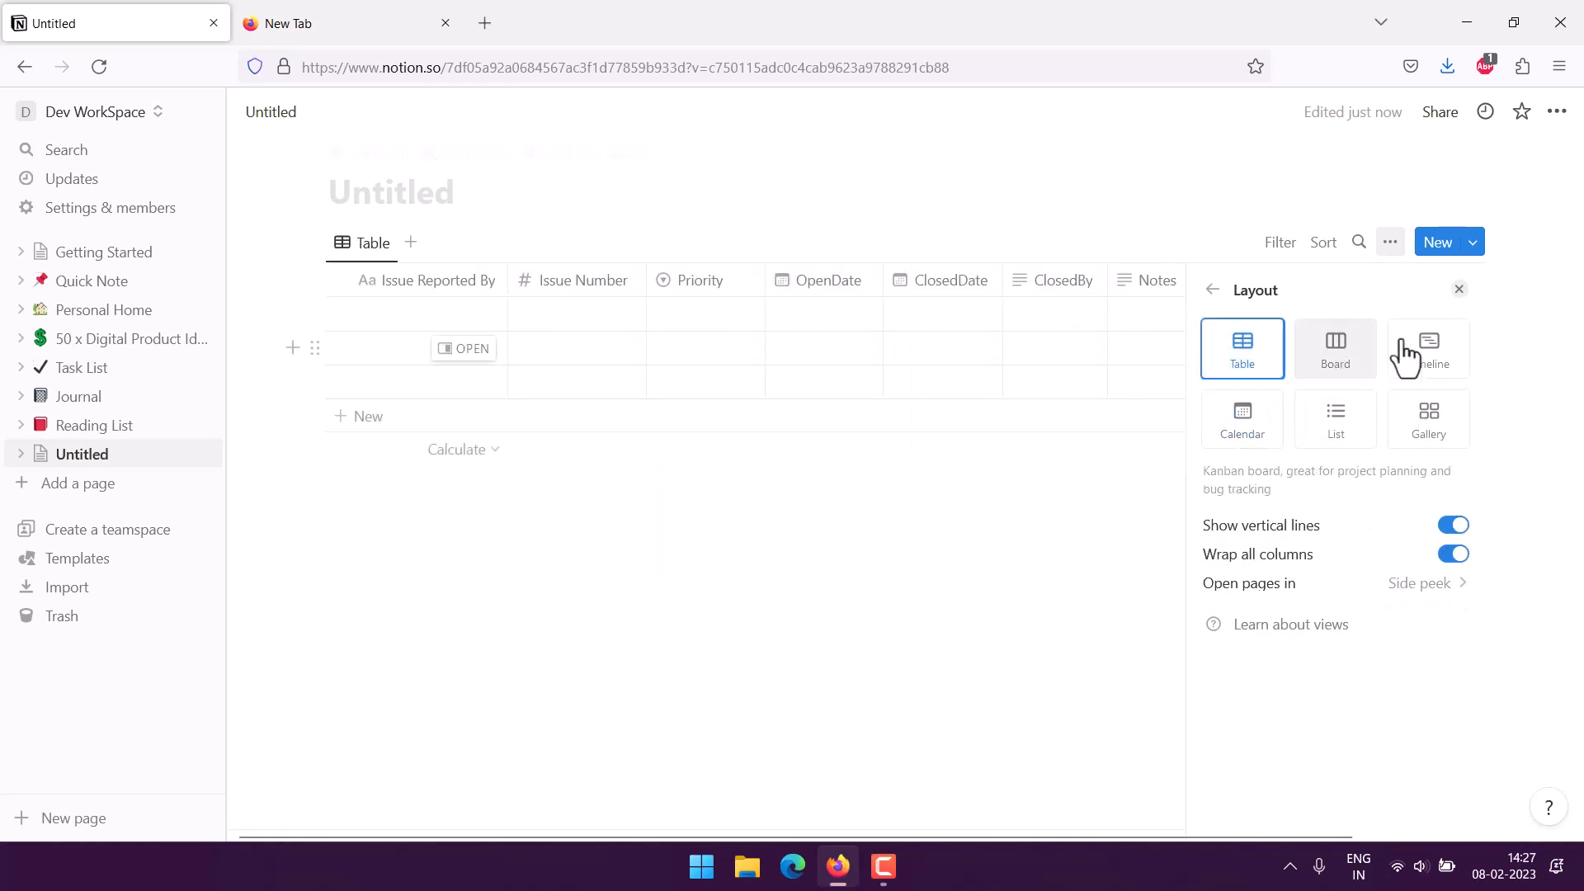
{"action": "left_click", "coordinate": [1020, 577]}
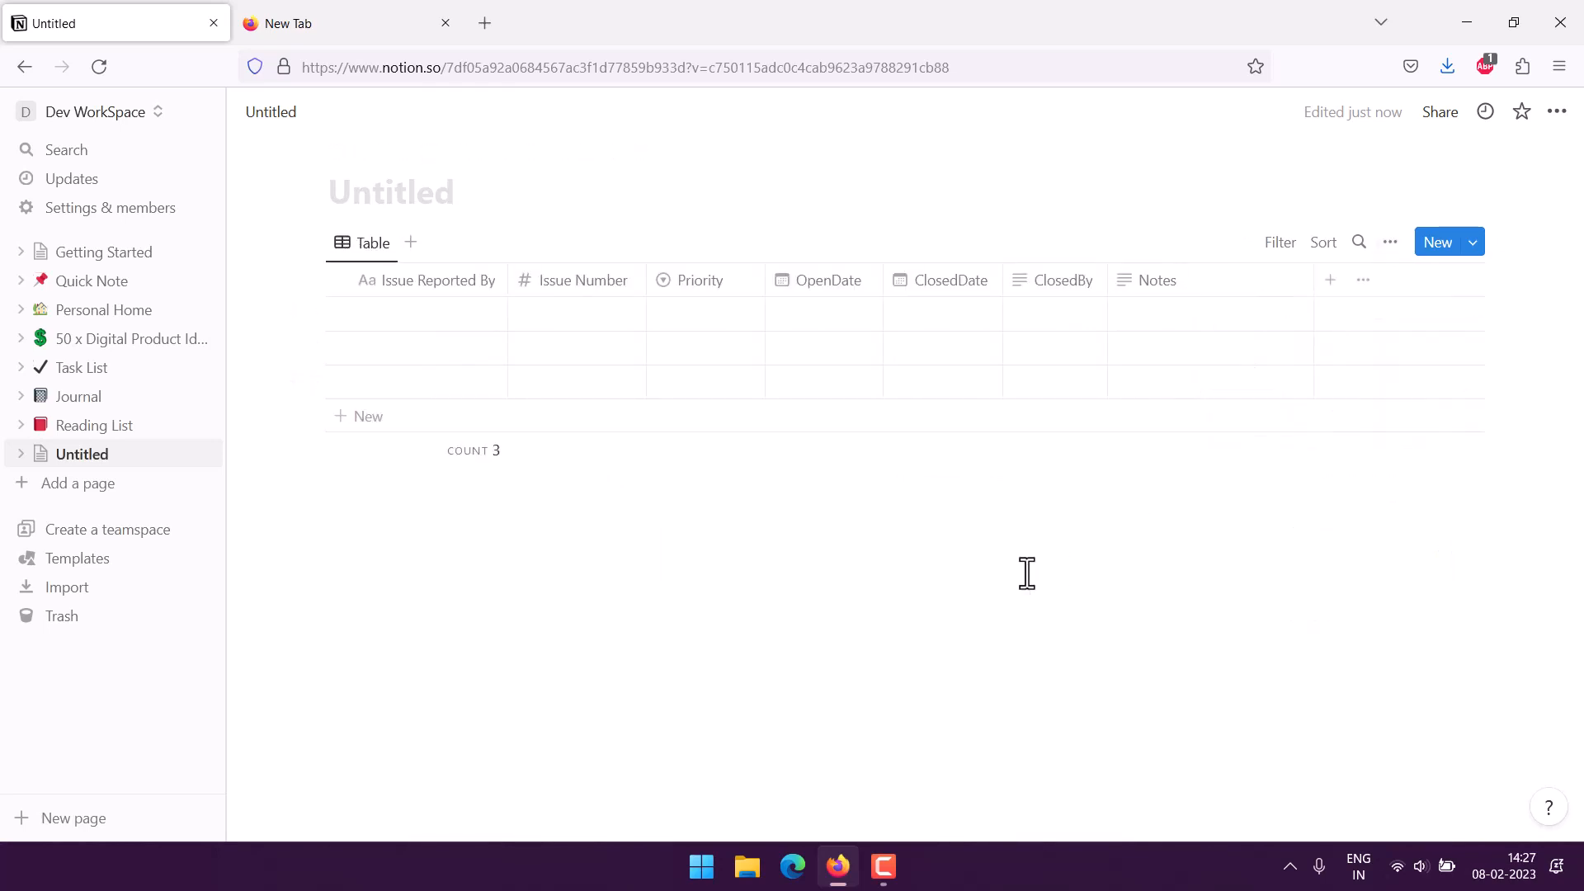
Fill the first row with the reporter's full name, issue number 1234 and priority Low
{"action": "left_click", "coordinate": [410, 310]}
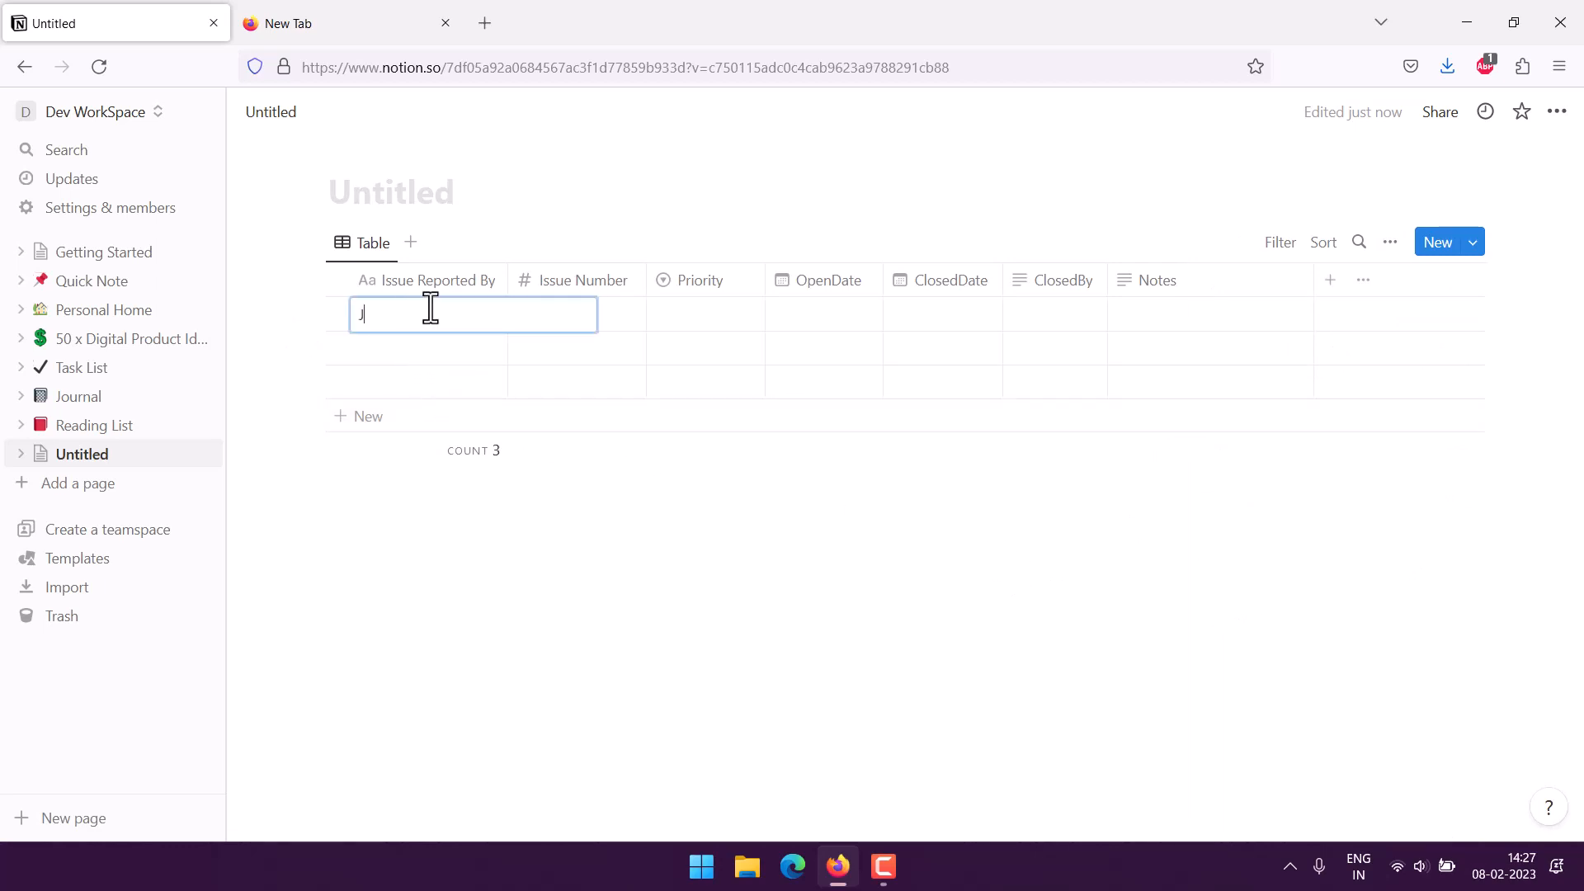
{"action": "type", "text": "Doe"}
{"action": "key", "text": "Tab"}
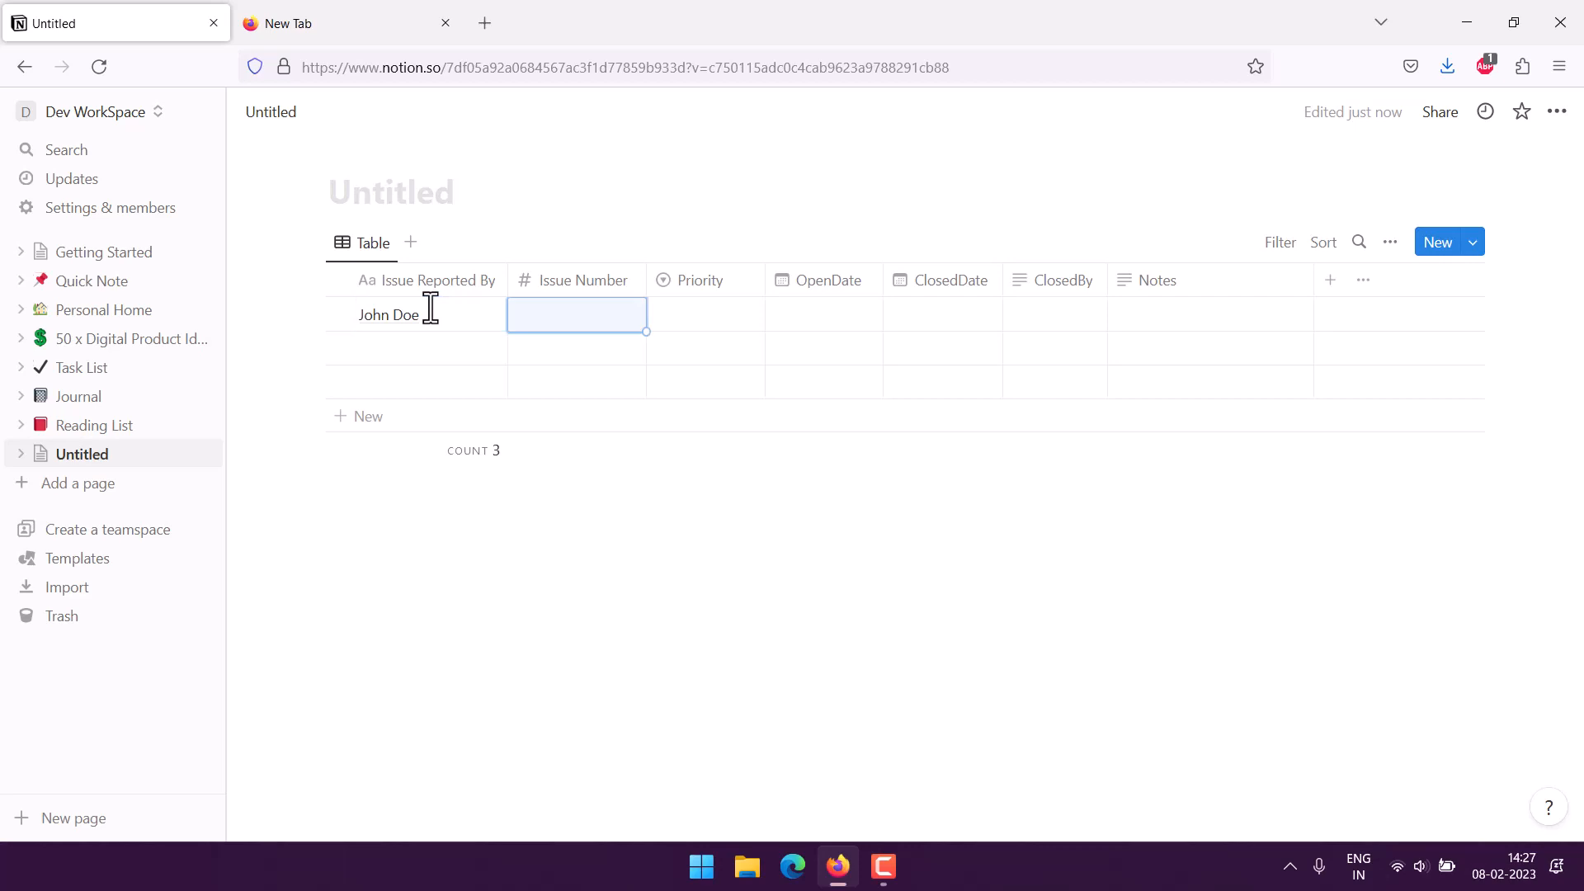
{"action": "type", "text": "1234"}
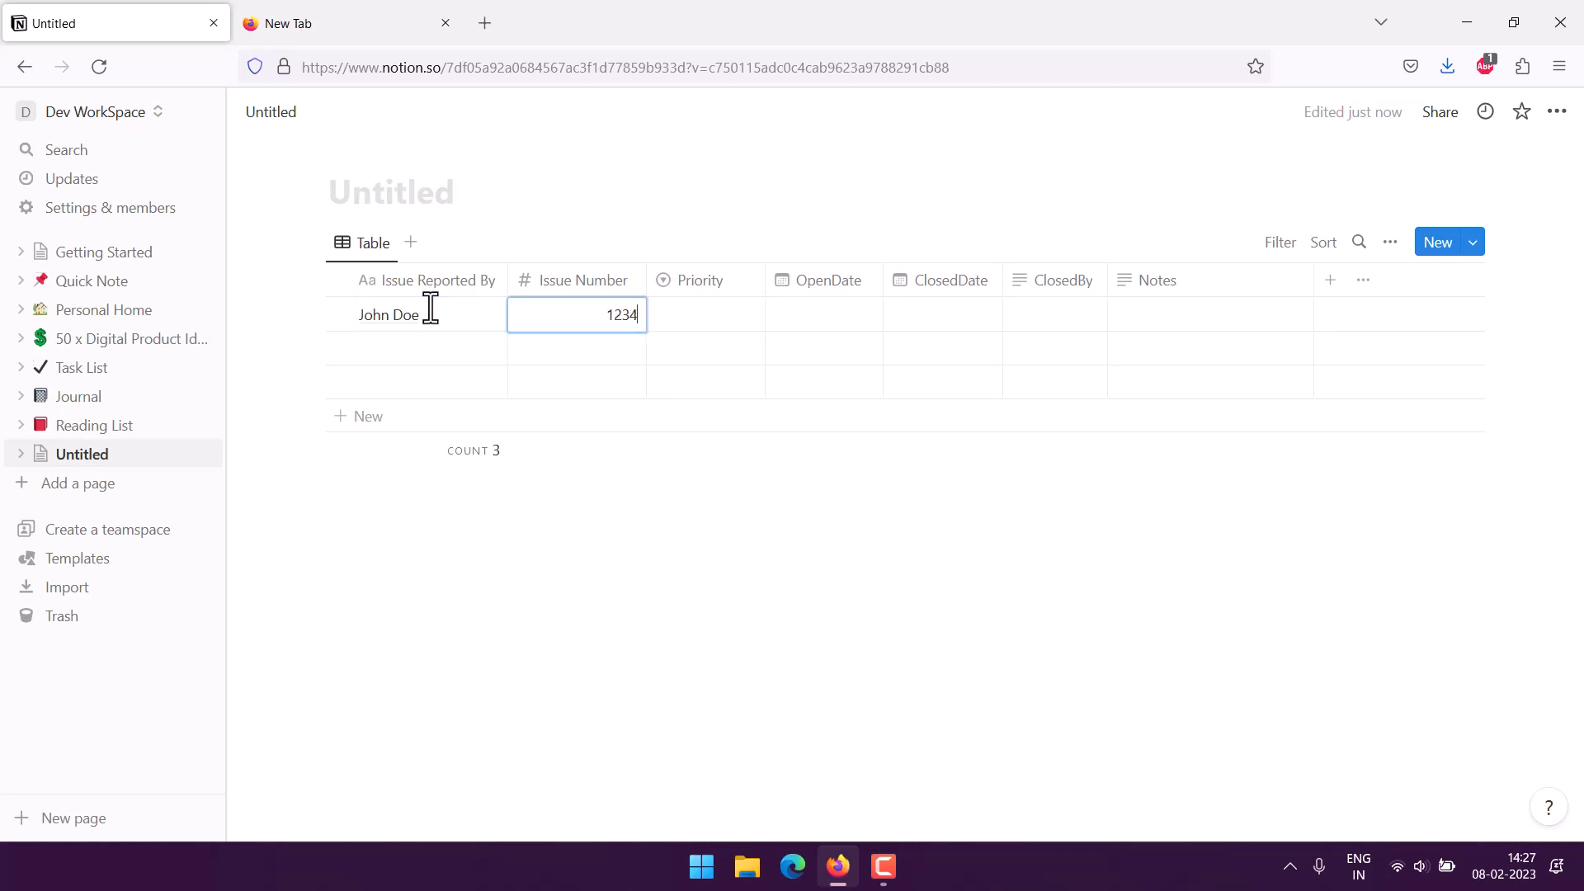
{"action": "key", "text": "Tab"}
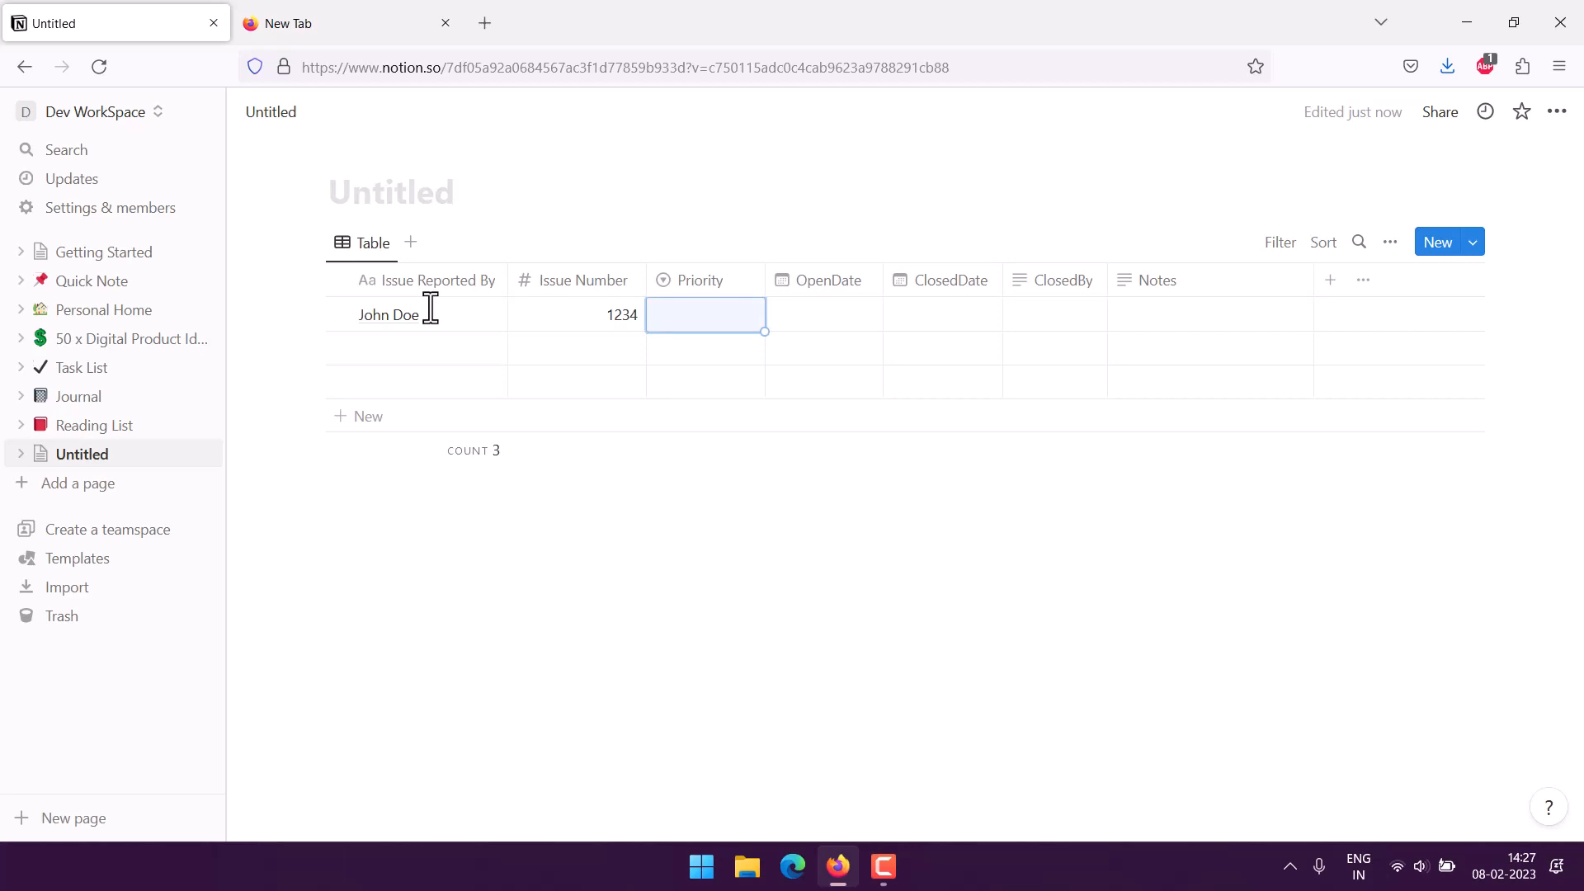
{"action": "left_click", "coordinate": [696, 324]}
{"action": "left_click", "coordinate": [709, 381]}
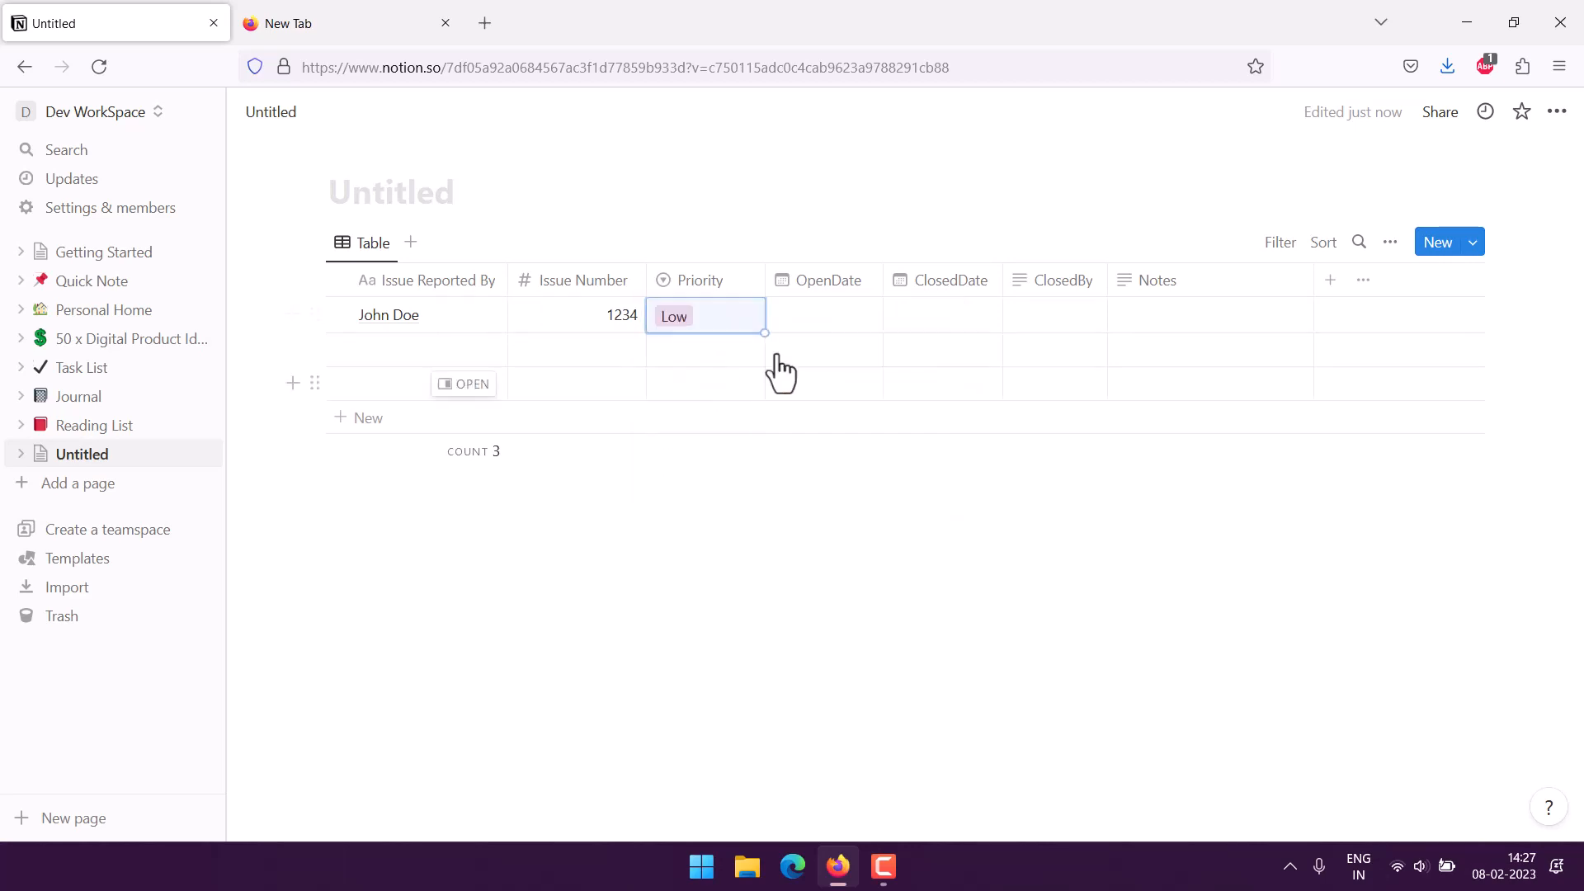
Set the first issue's OpenDate to February 5, 2023 and its ClosedDate to February 7, 2023
{"action": "left_click", "coordinate": [827, 326]}
{"action": "left_click", "coordinate": [804, 430]}
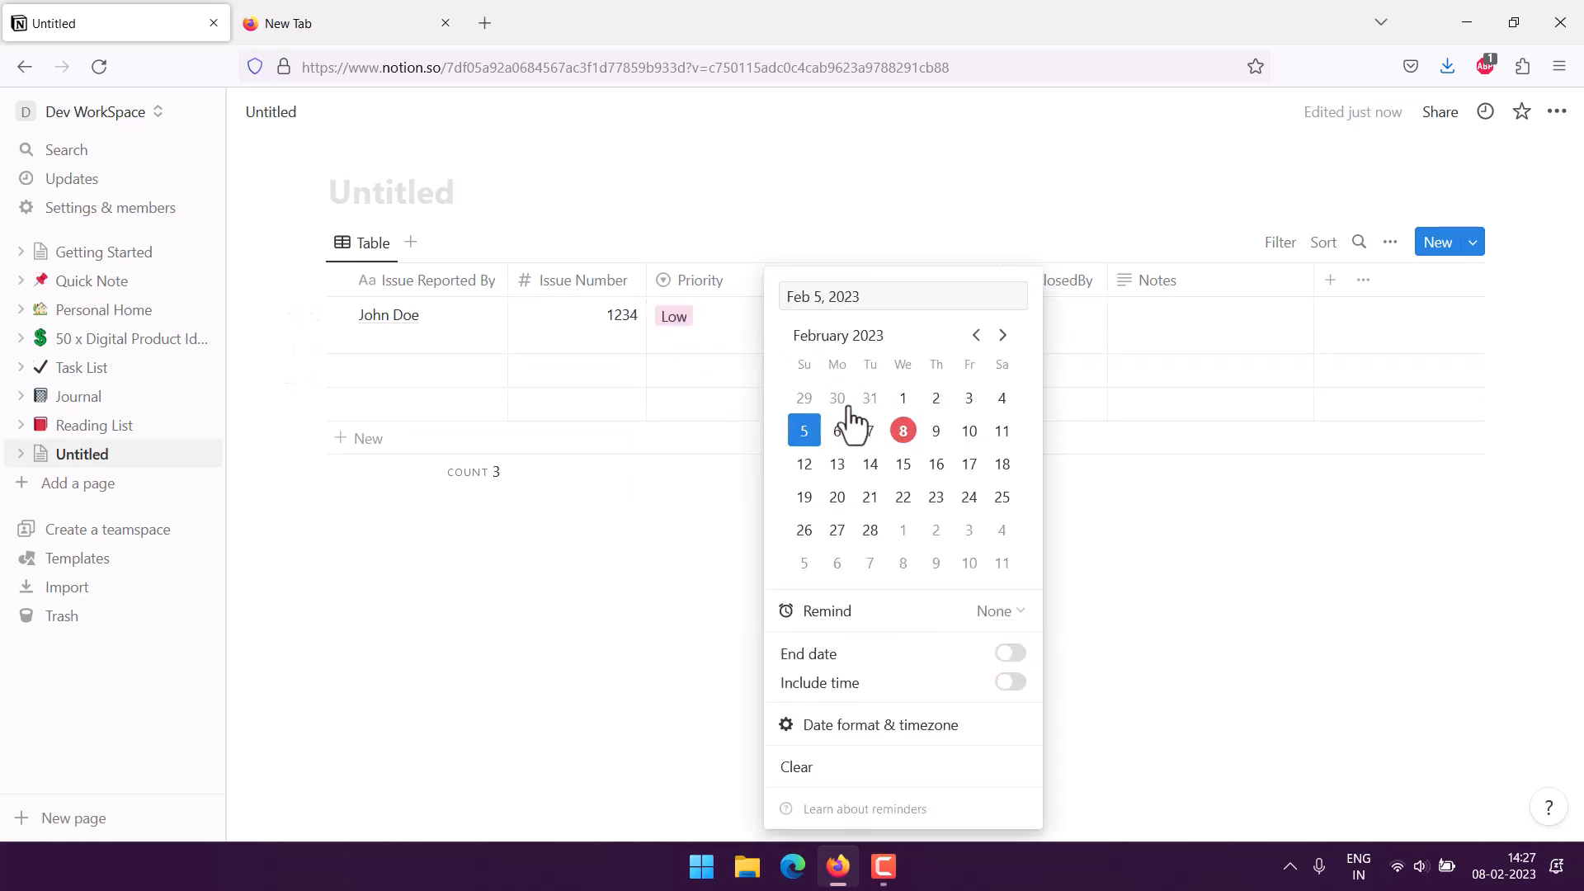
{"action": "left_click", "coordinate": [930, 223]}
{"action": "left_click", "coordinate": [922, 330]}
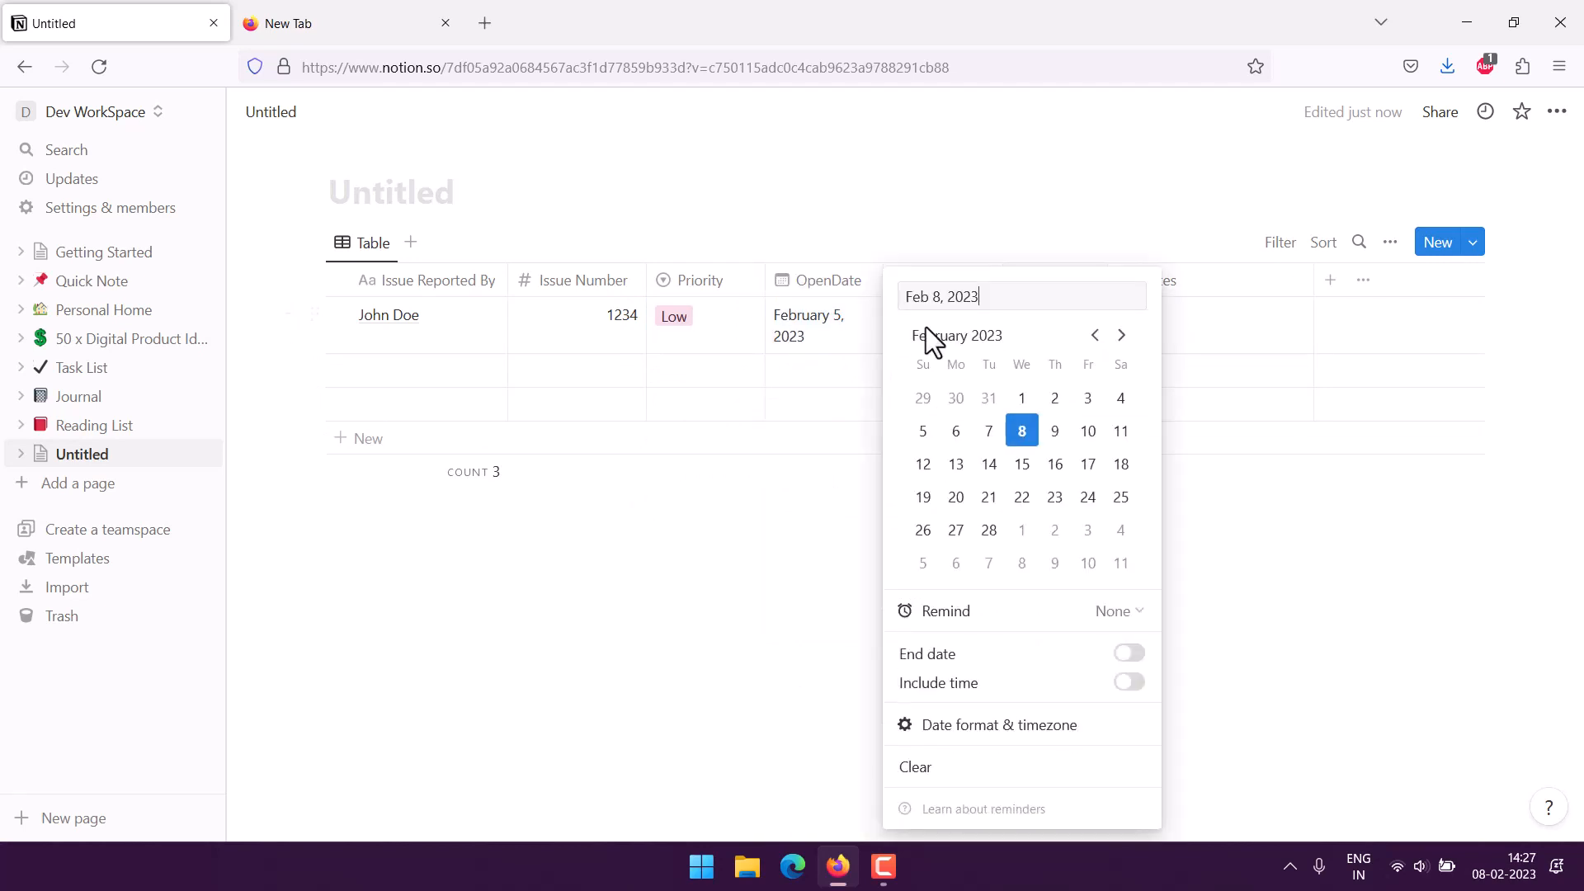
{"action": "left_click", "coordinate": [989, 431]}
{"action": "left_click", "coordinate": [1014, 239]}
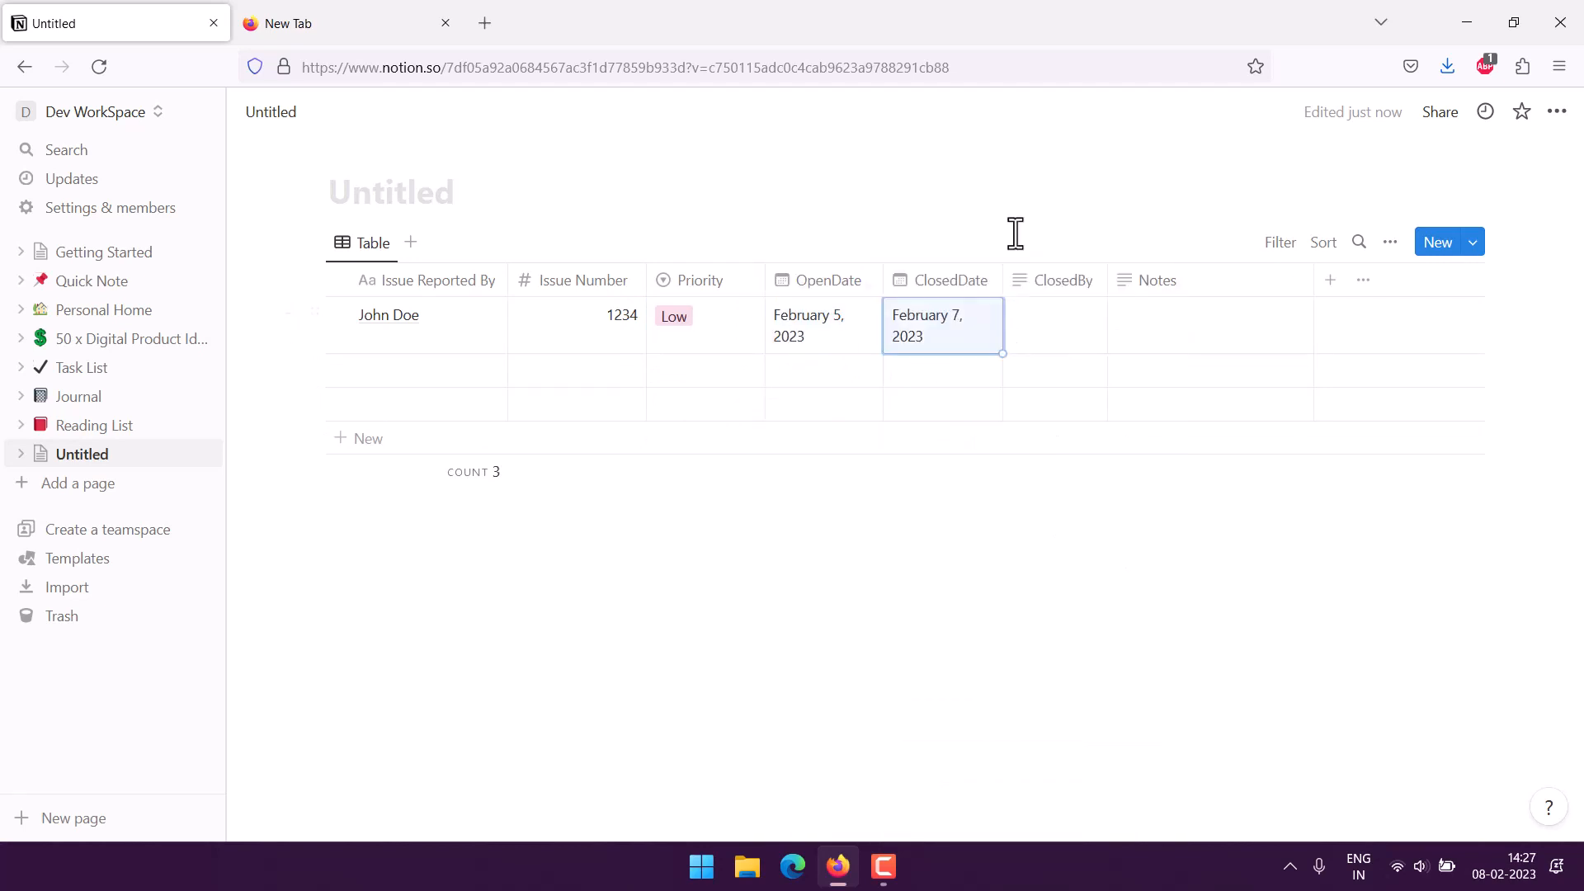
Enter the closing person's first name under ClosedBy and "Issue of Hardware" under Notes in the first row
{"action": "left_click", "coordinate": [1055, 345]}
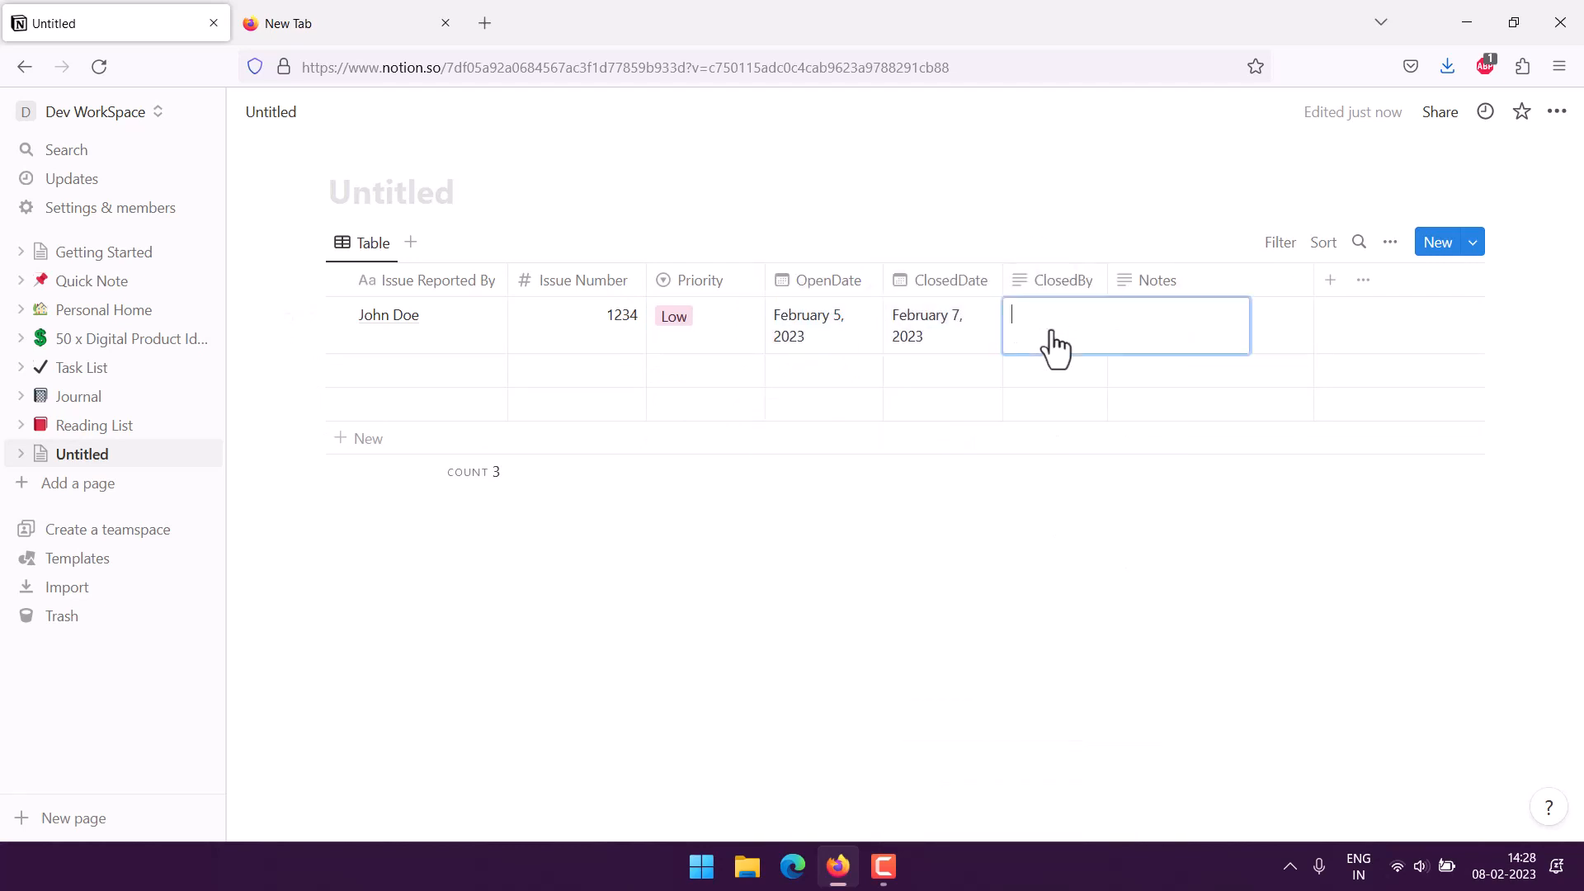
{"action": "type", "text": "Jake"}
{"action": "key", "text": "Escape"}
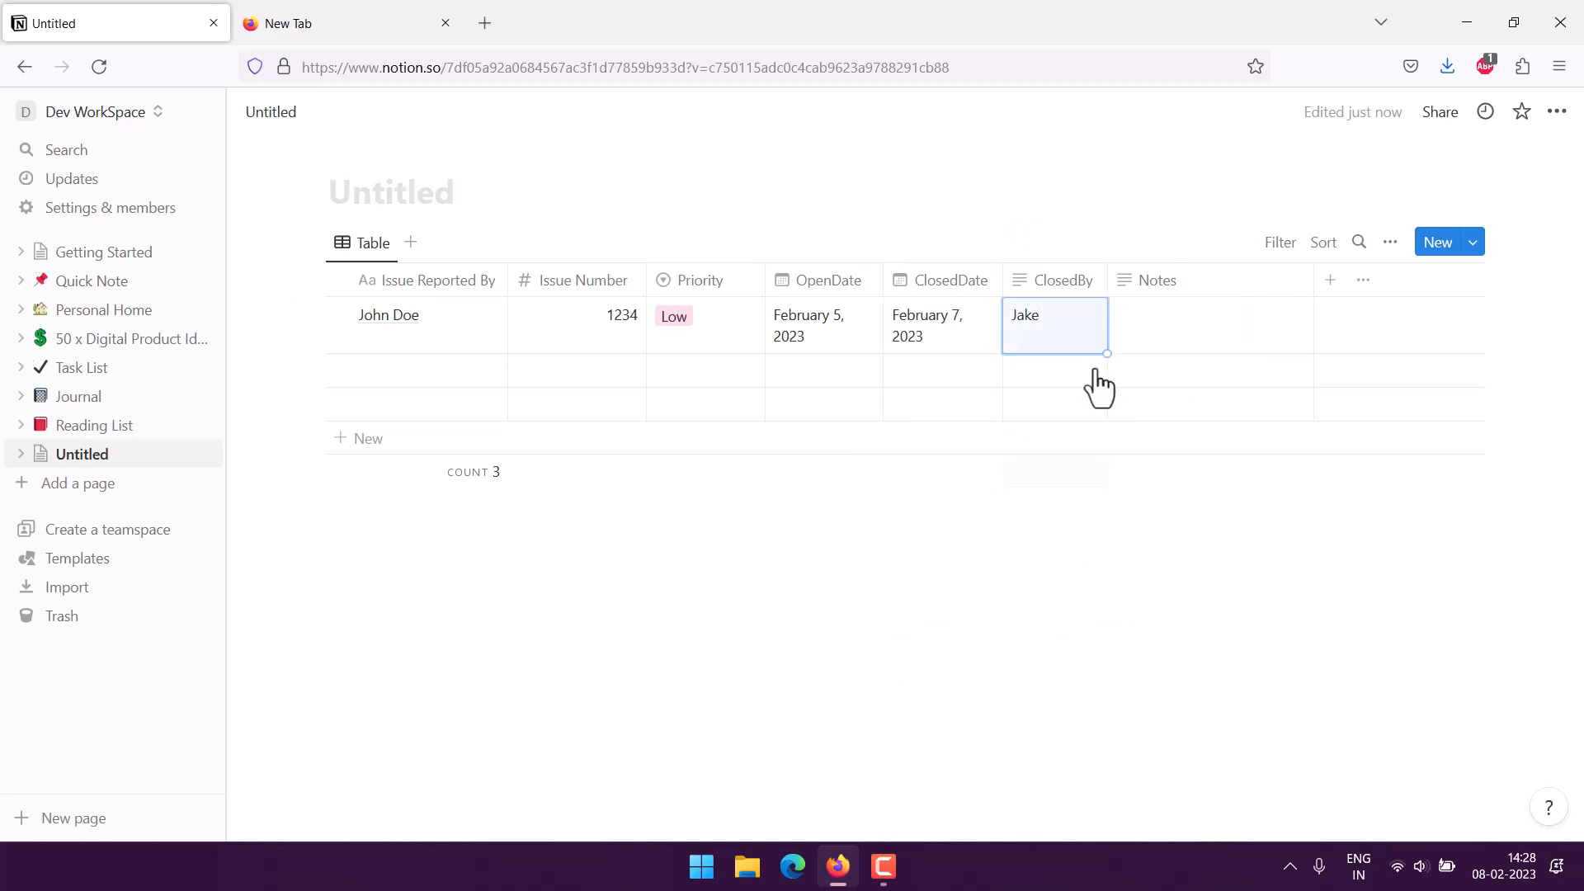
{"action": "left_click", "coordinate": [1152, 320]}
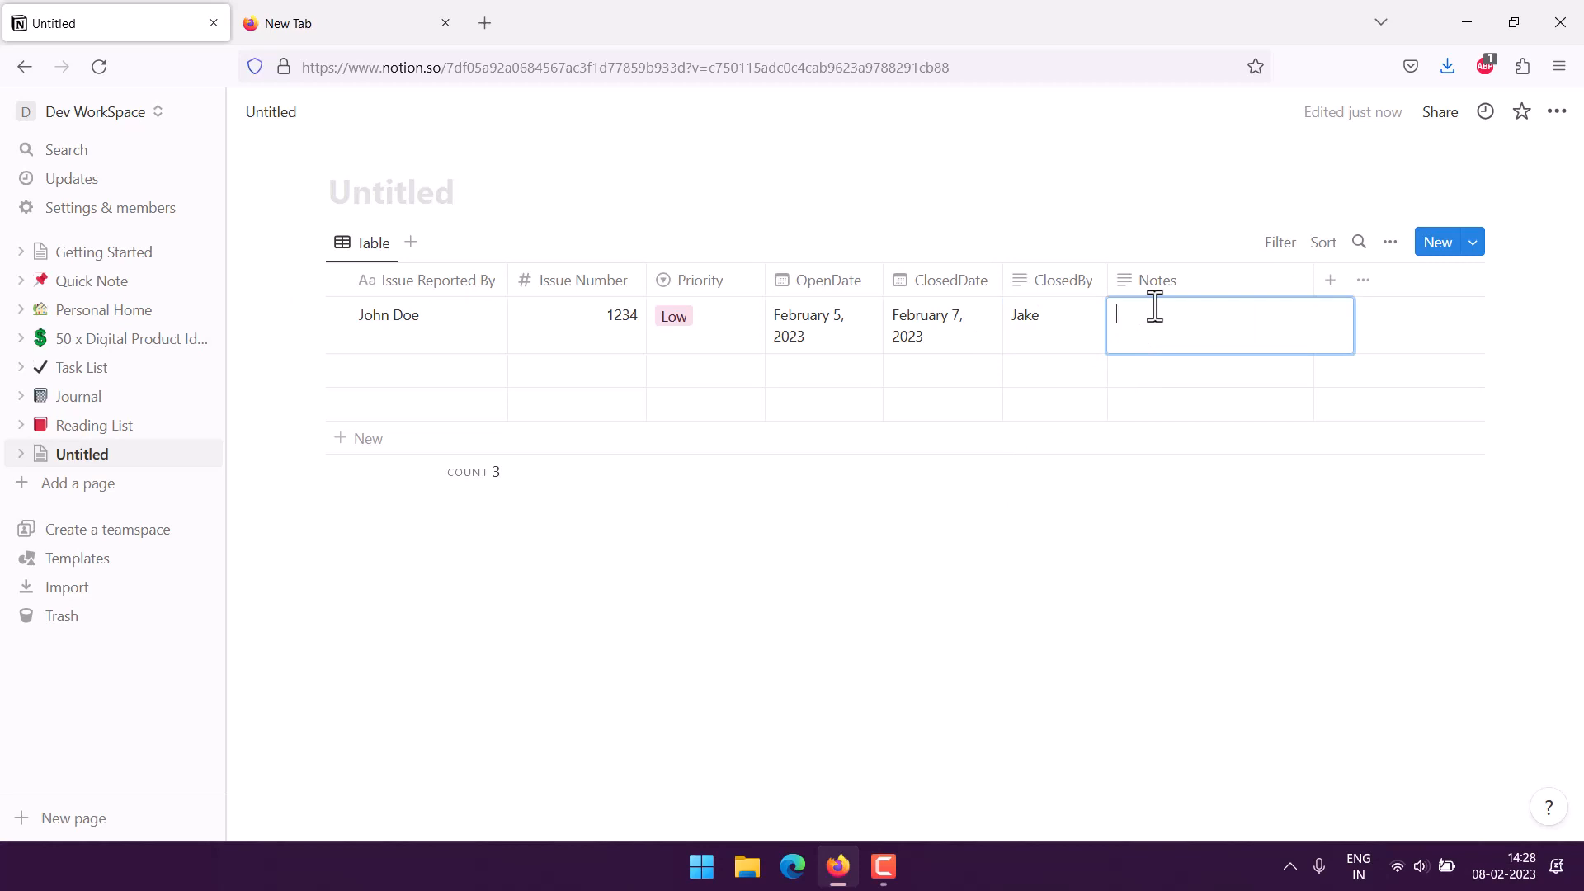
{"action": "type", "text": "Issue of Hardware"}
{"action": "key", "text": "Escape"}
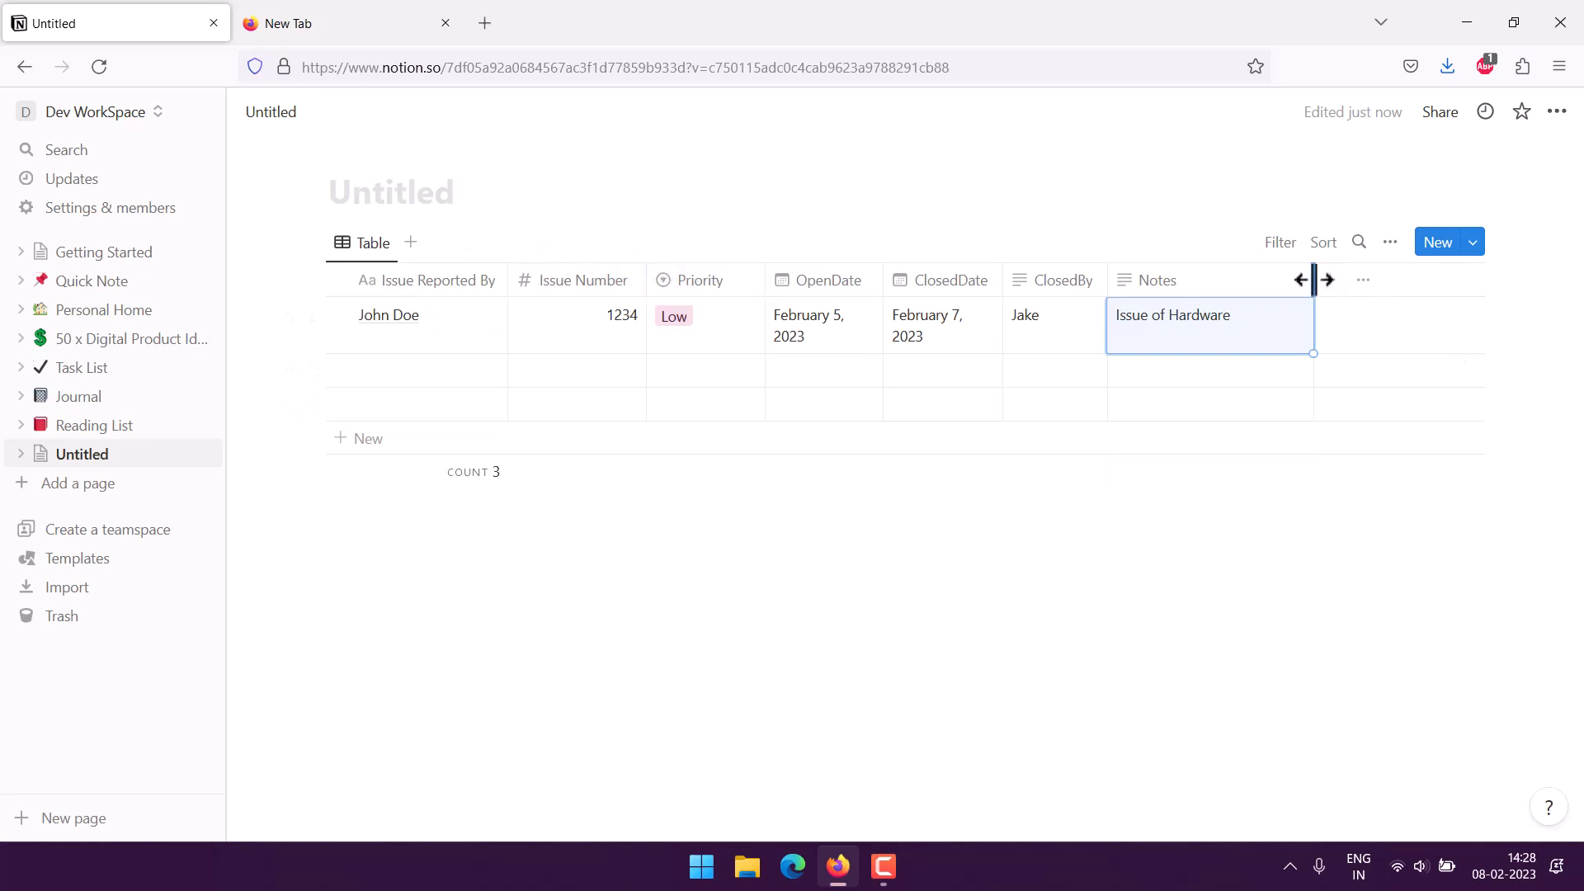
Narrow the Notes column and add a text property named Issue Details between Issue Number and Priority
{"action": "left_click_drag", "start_coordinate": [1311, 280], "coordinate": [1209, 279]}
{"action": "left_click", "coordinate": [1226, 279]}
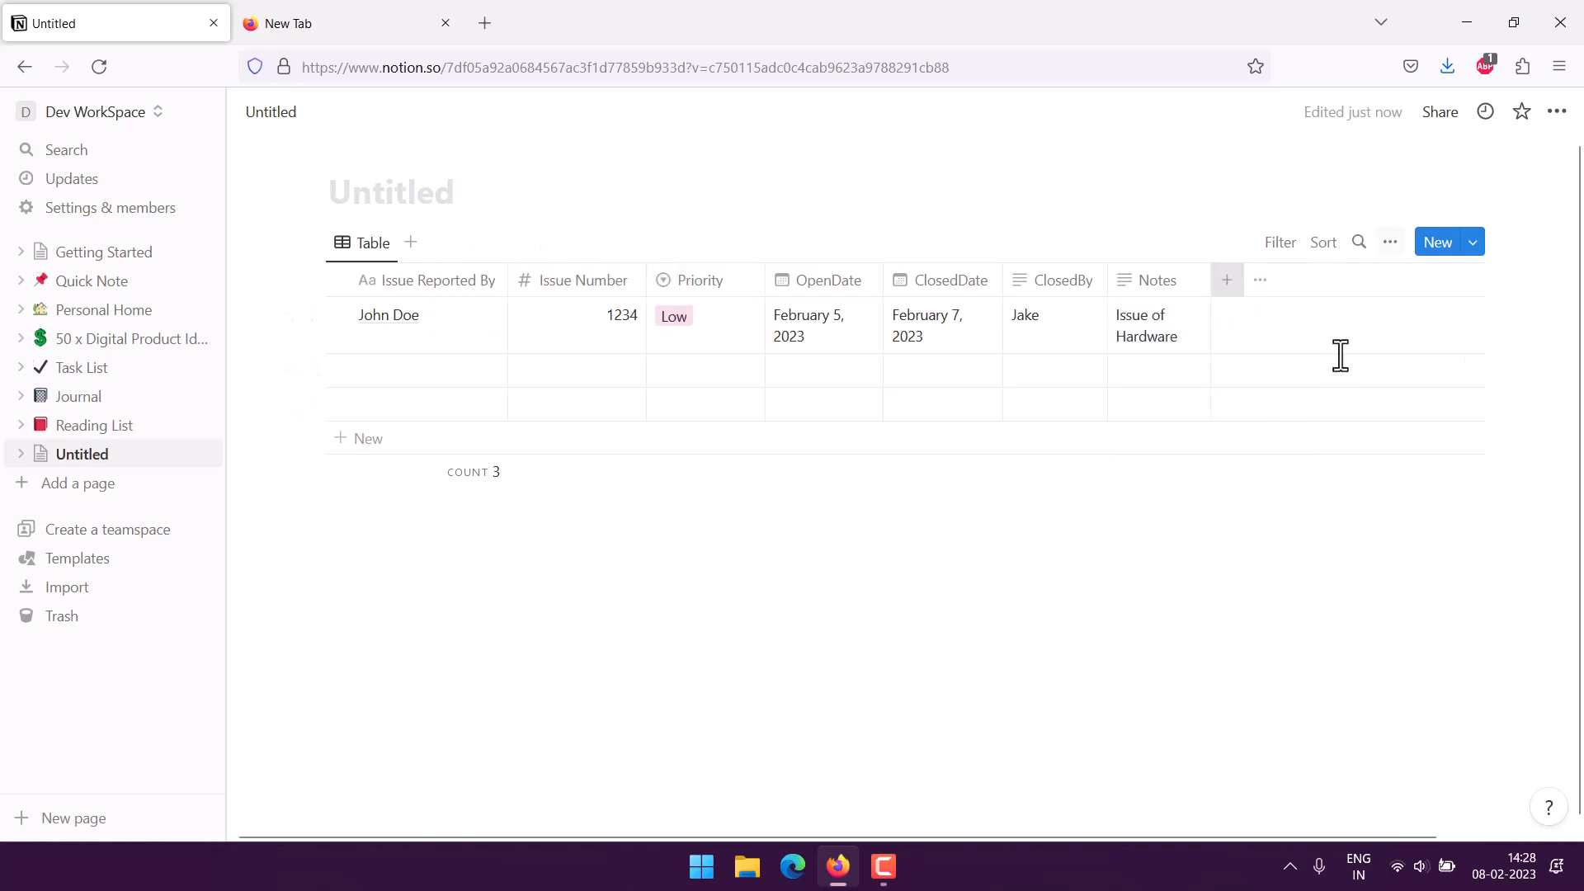
{"action": "left_click", "coordinate": [1241, 404]}
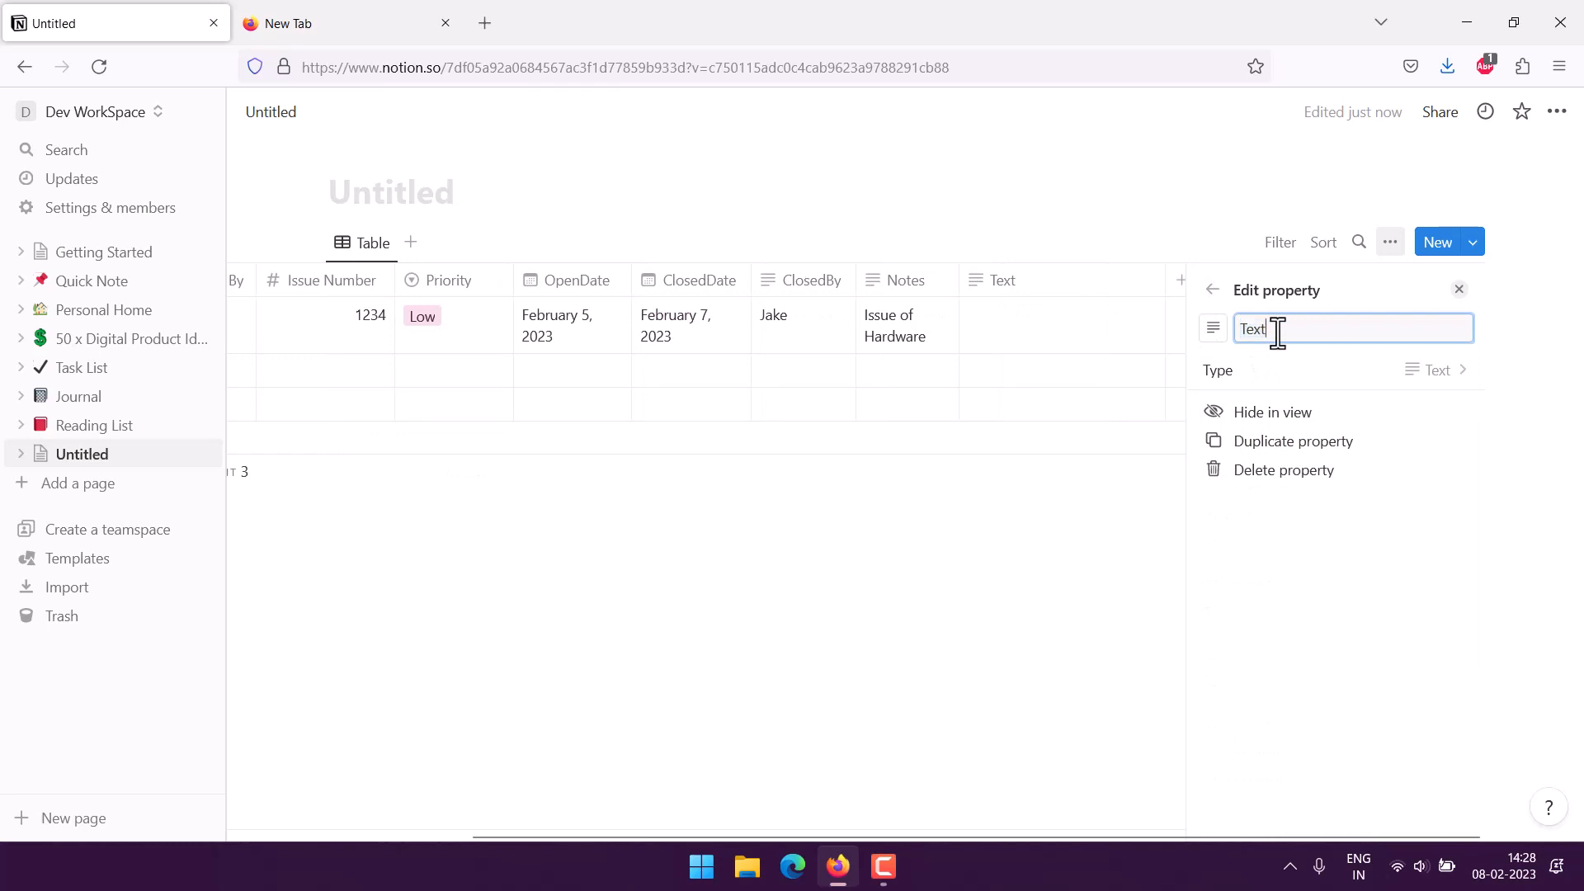
{"action": "type", "text": "Issue Details"}
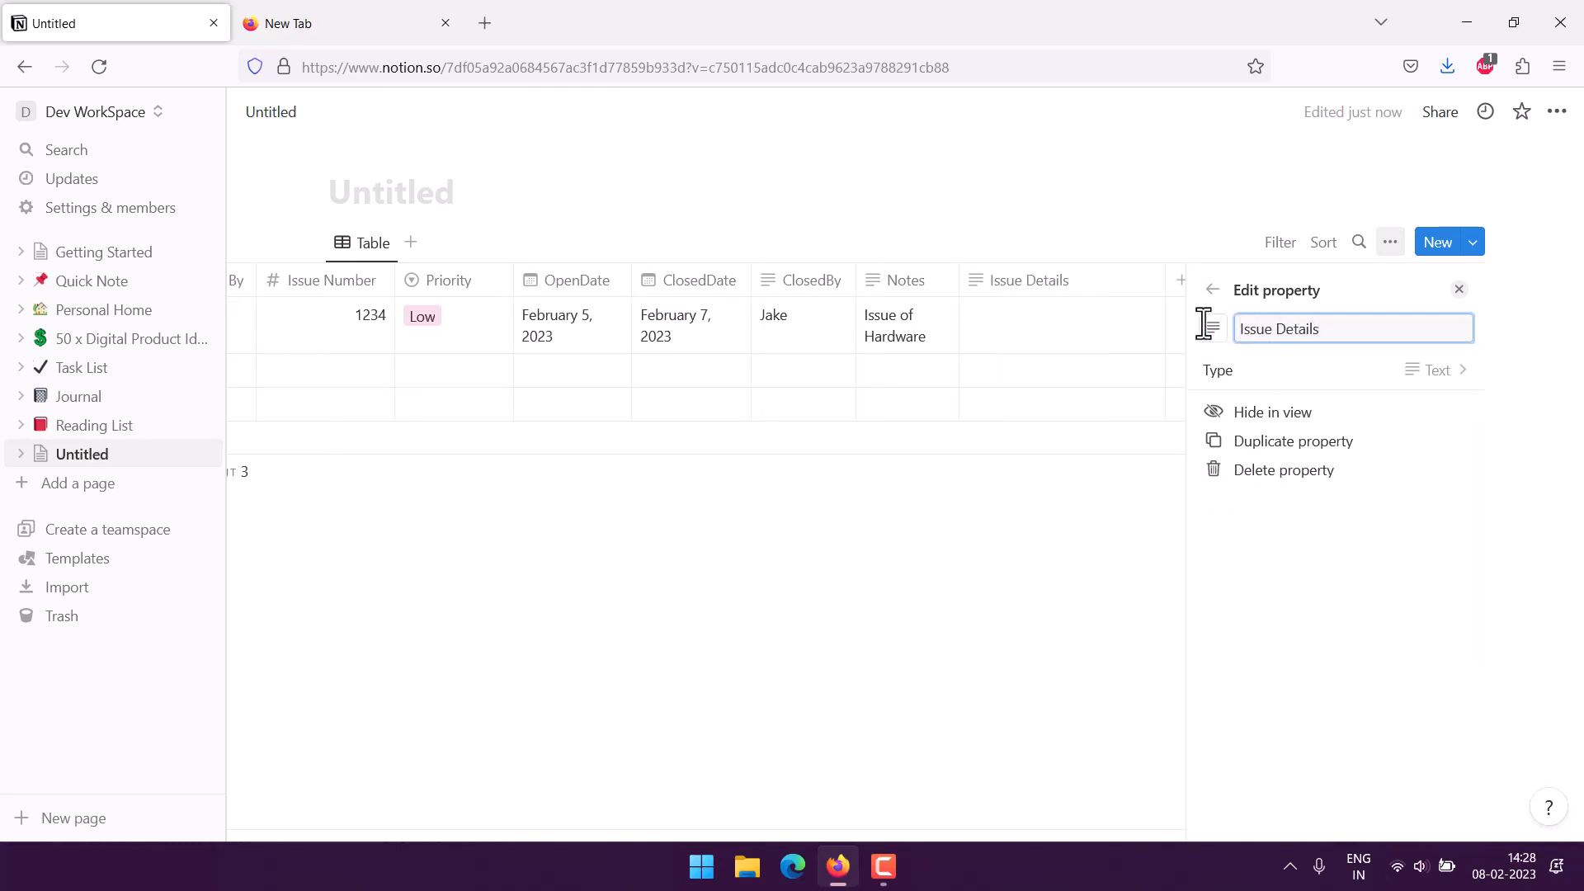
{"action": "left_click", "coordinate": [1212, 290]}
{"action": "left_click", "coordinate": [1097, 605]}
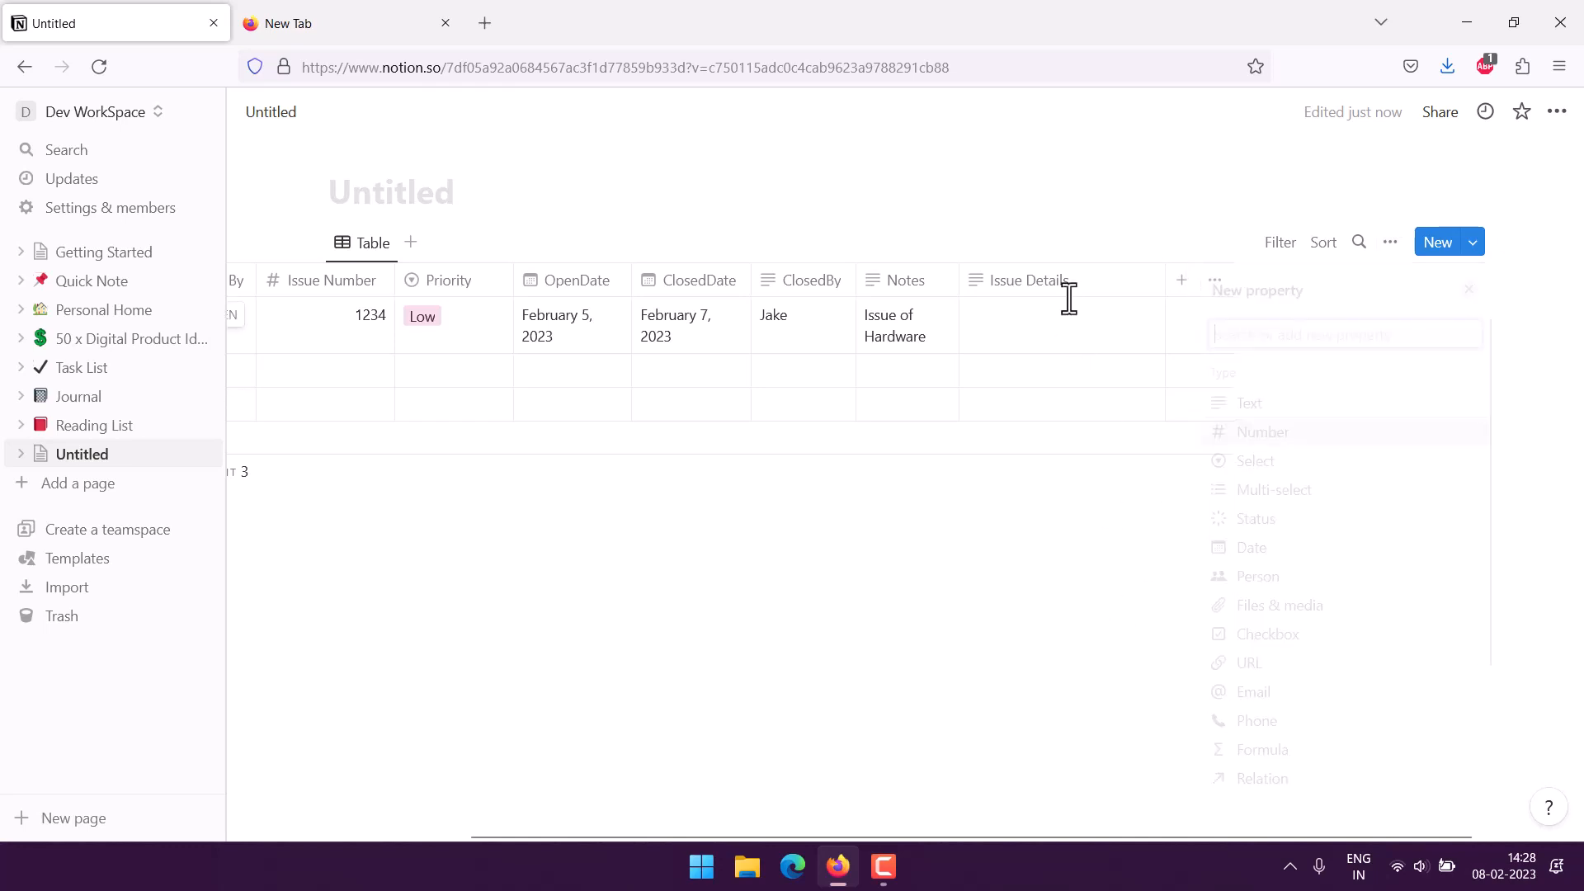
{"action": "left_click_drag", "start_coordinate": [1060, 287], "coordinate": [718, 283]}
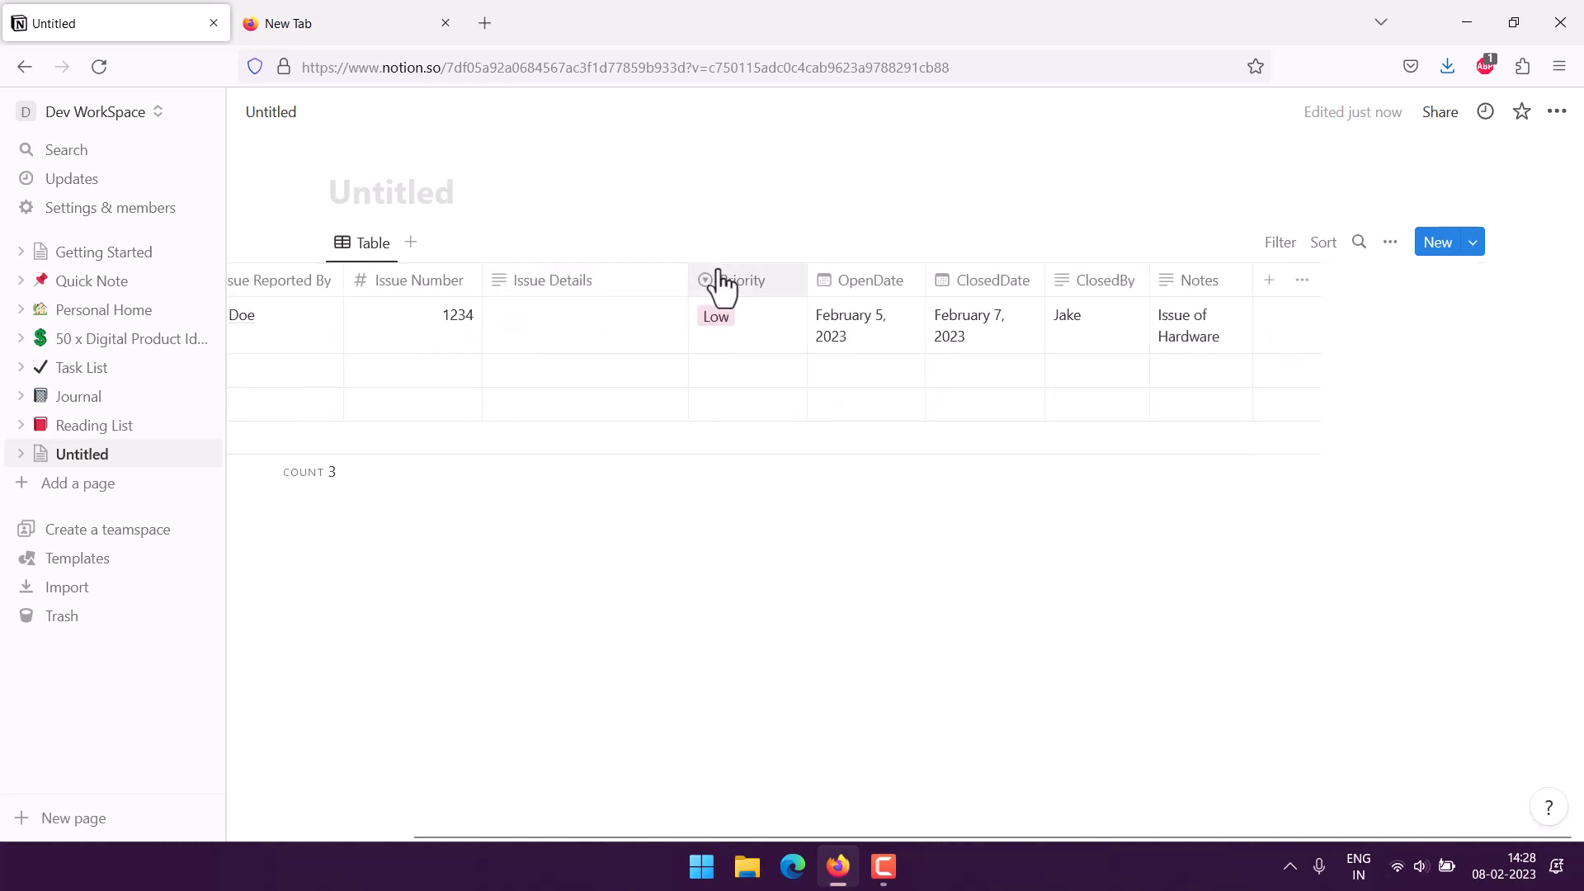
Preview the Calendar layout from the view's layout options and return the view to Table
{"action": "left_click", "coordinate": [354, 246]}
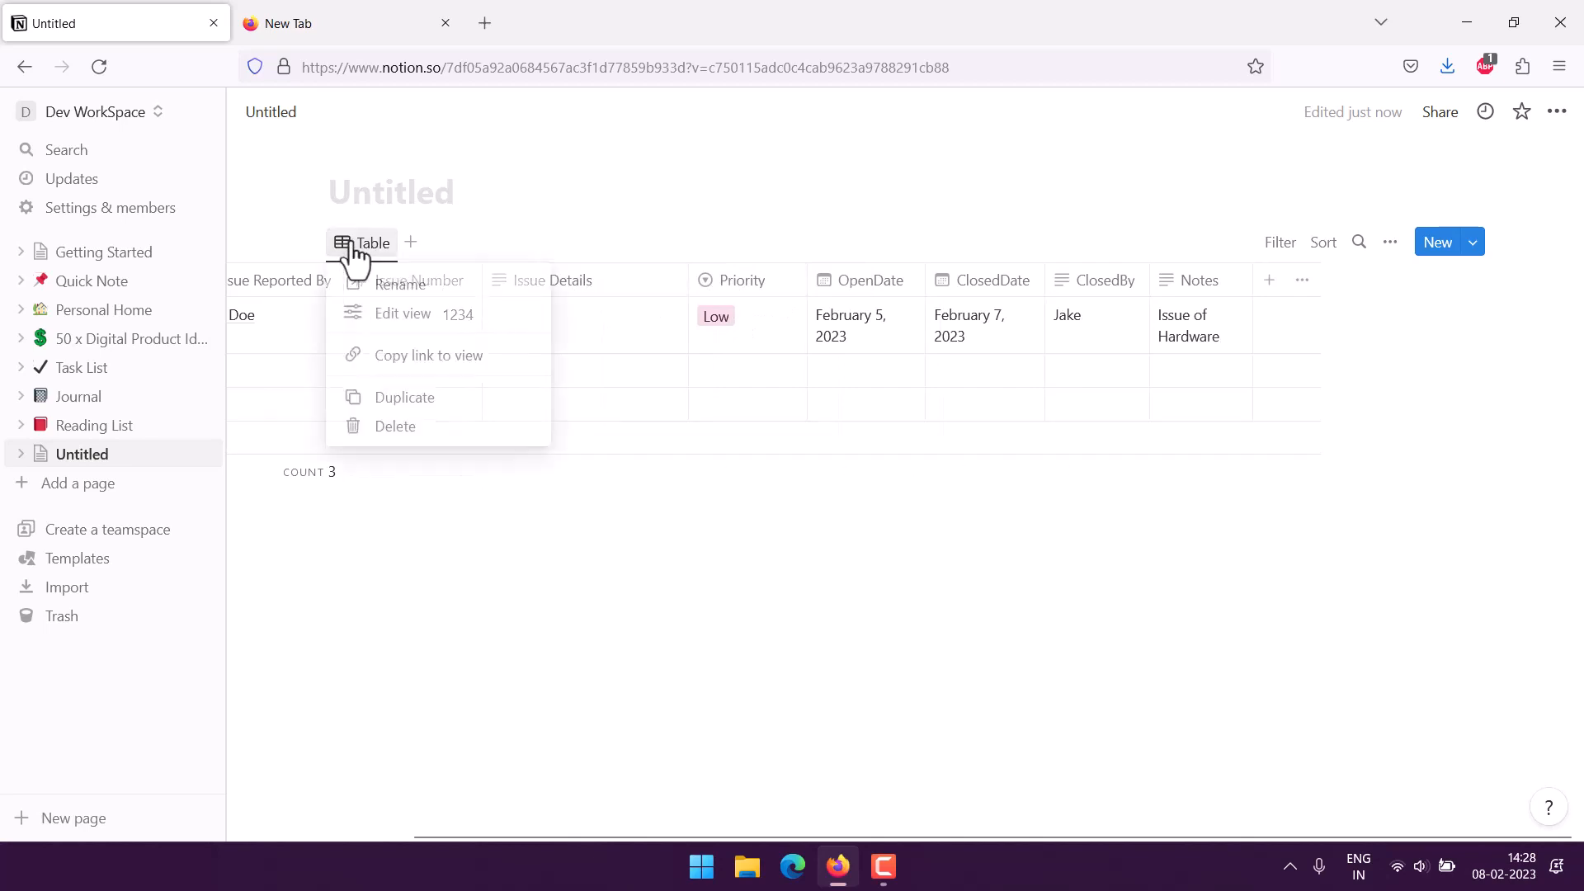
{"action": "left_click", "coordinate": [410, 314]}
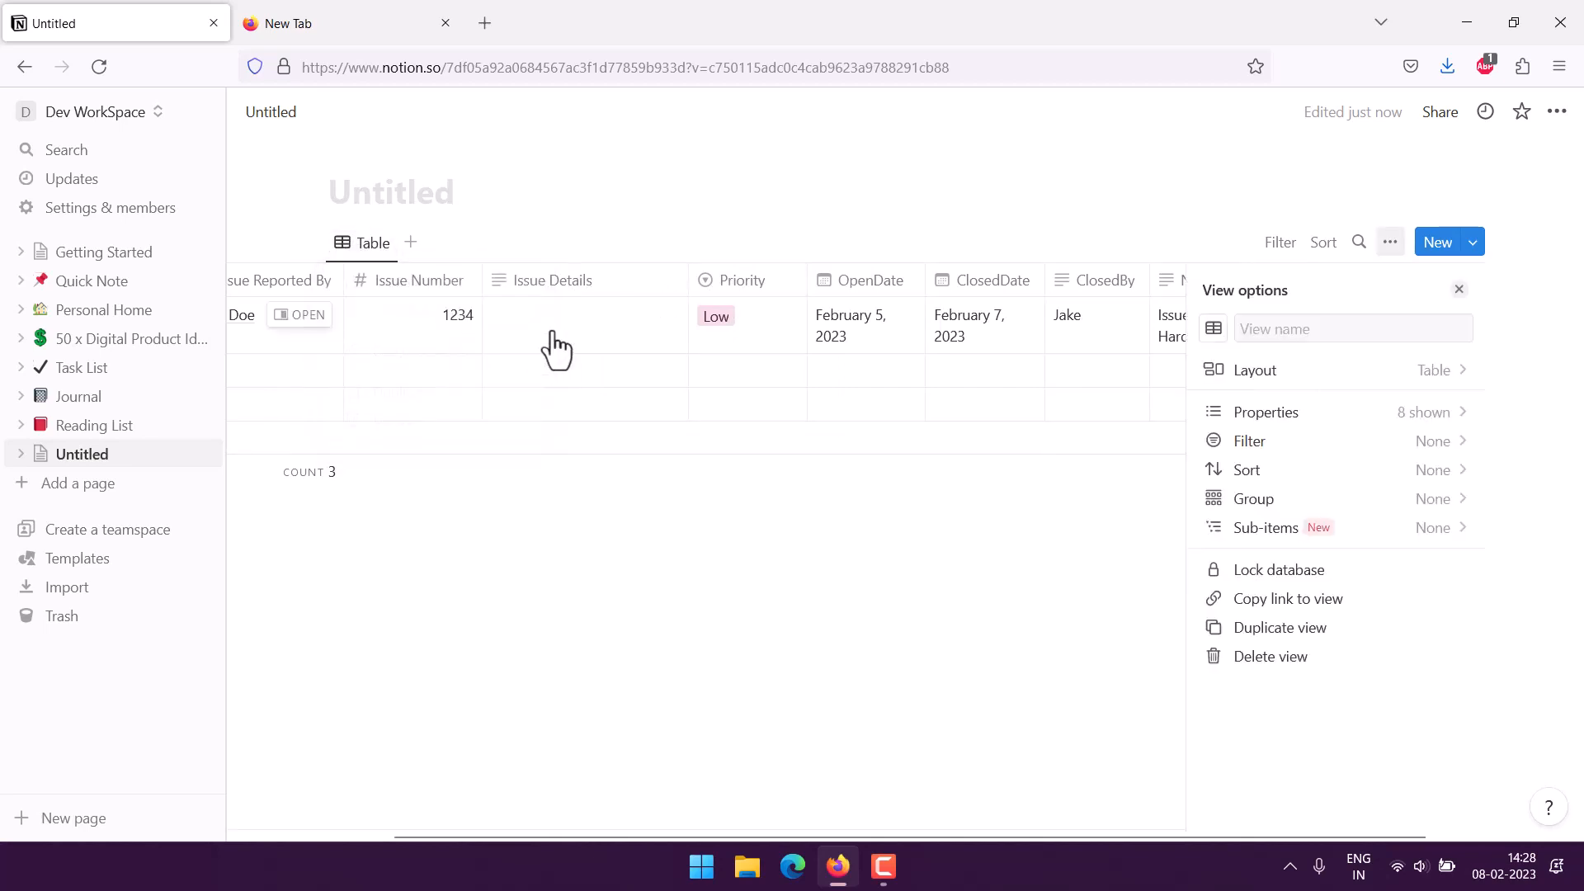
{"action": "left_click", "coordinate": [1315, 375]}
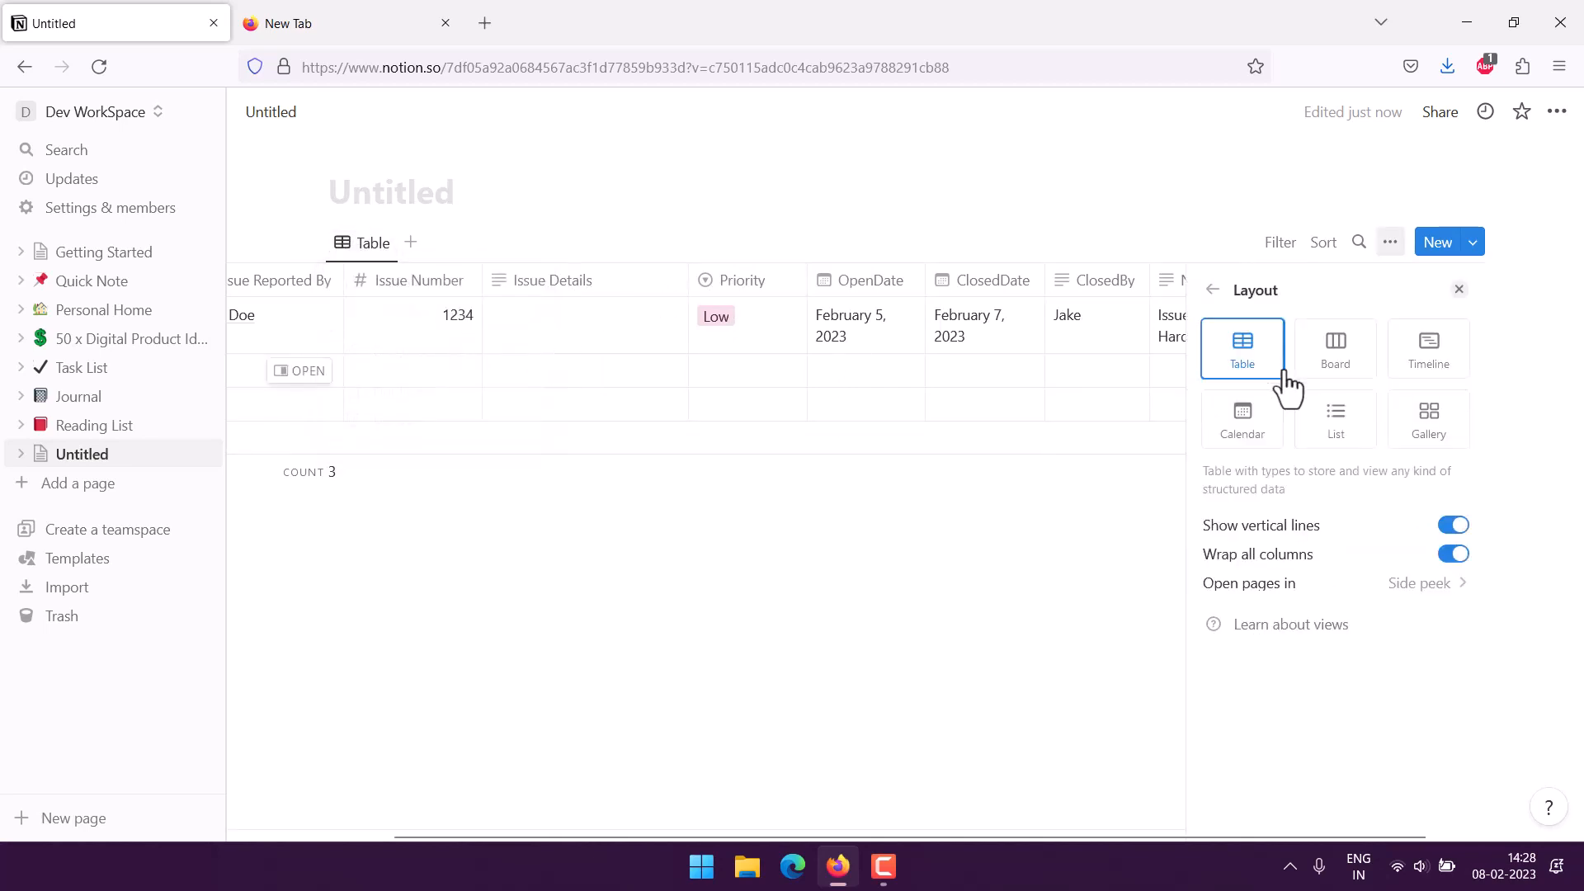
{"action": "left_click", "coordinate": [1281, 444]}
{"action": "left_click", "coordinate": [1249, 359]}
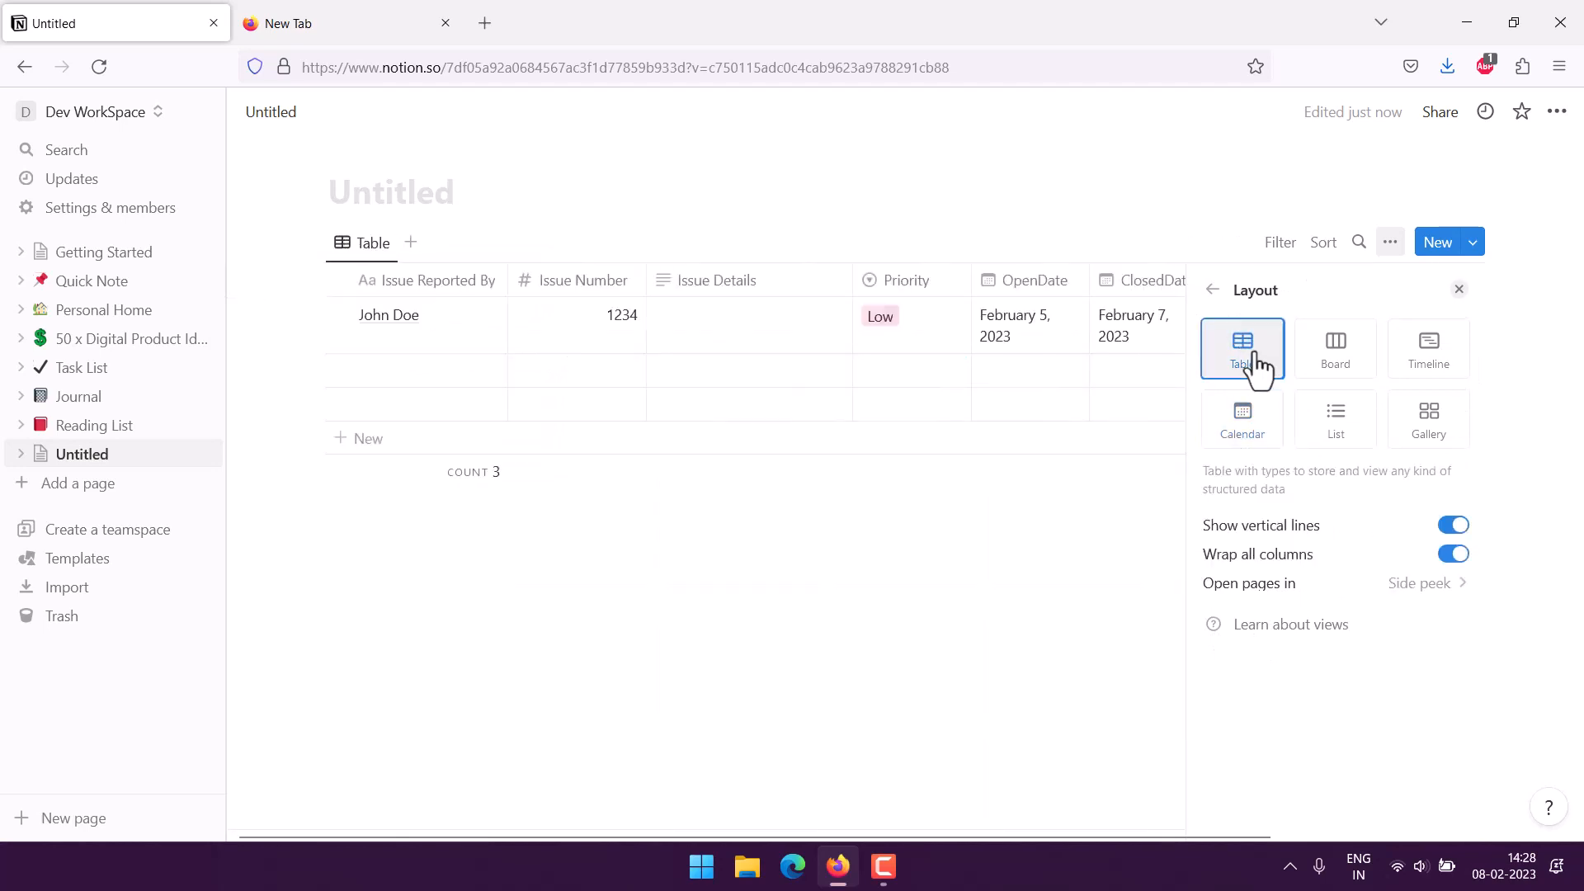
Title the database page "Issue Tracker"
{"action": "left_click", "coordinate": [829, 184]}
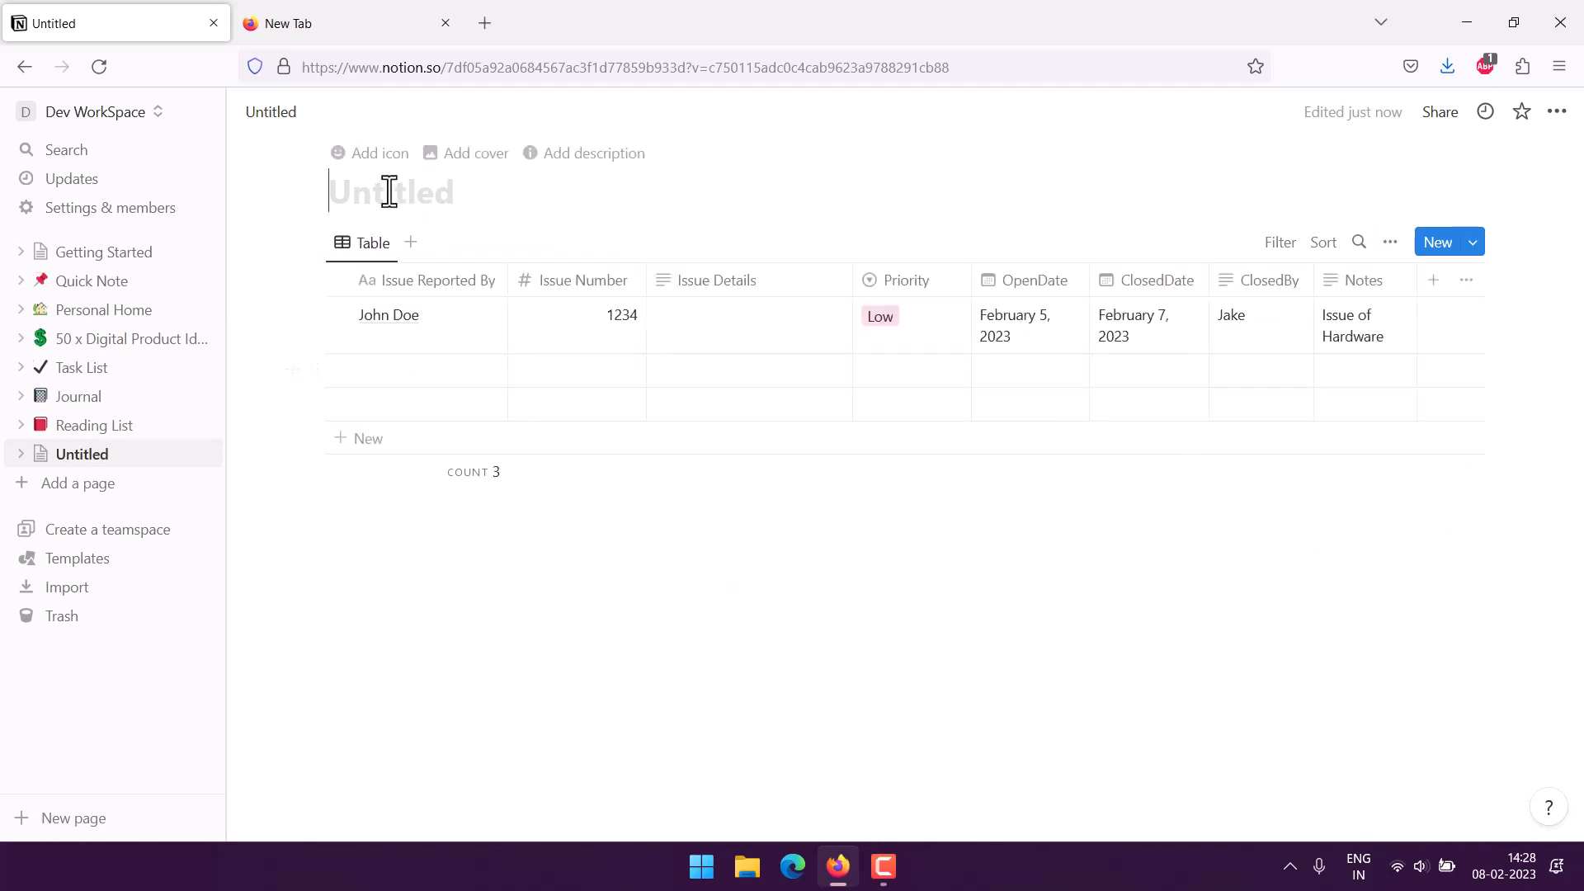
{"action": "type", "text": "Issue"}
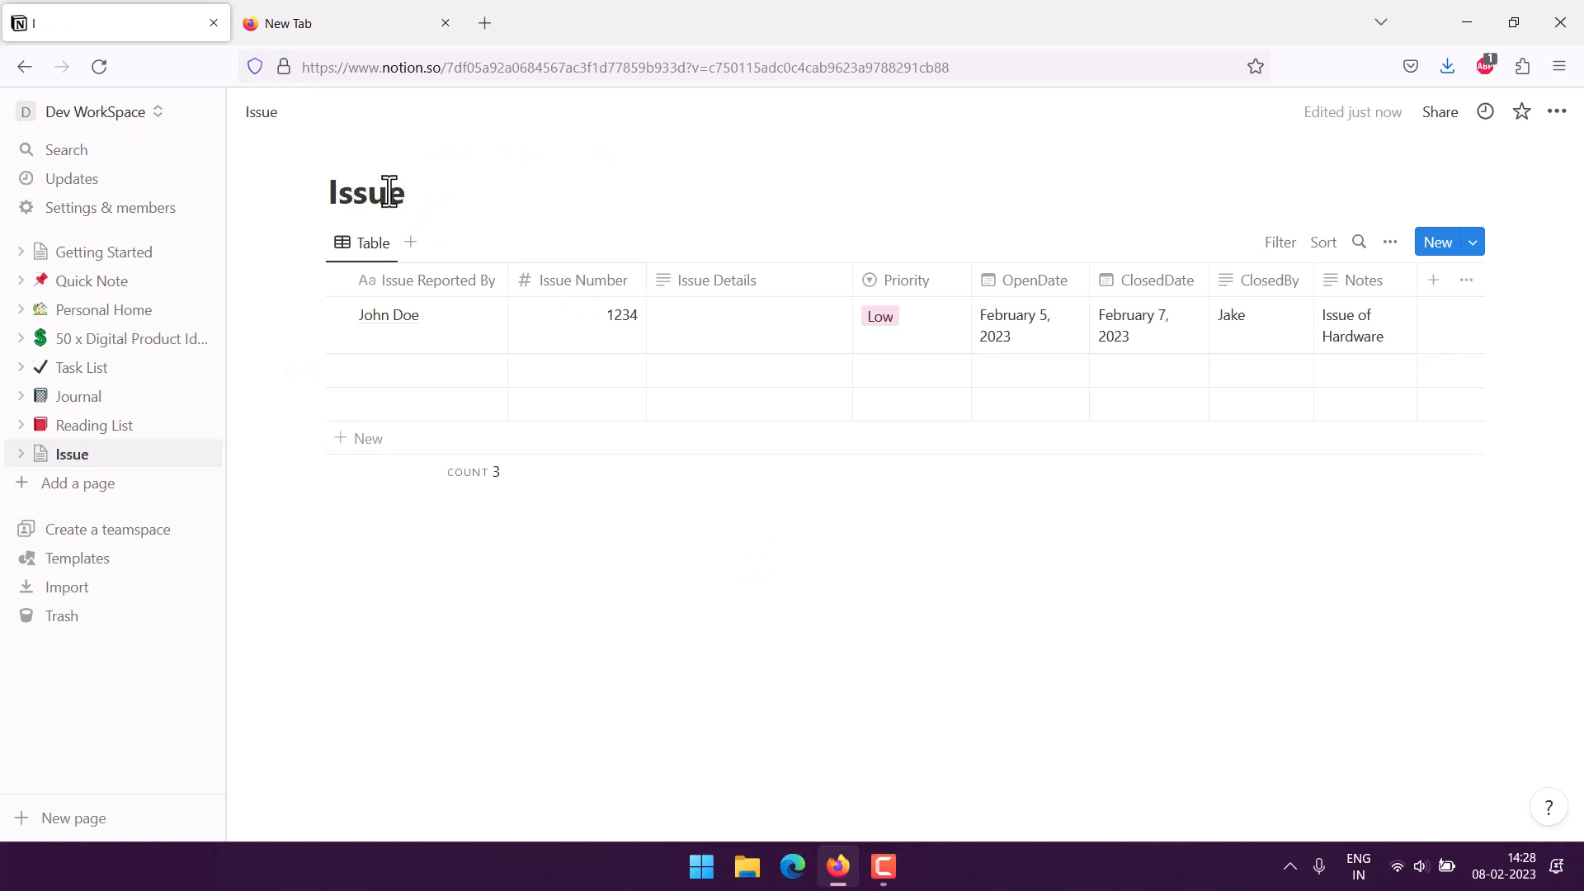
{"action": "type", "text": " Tracker"}
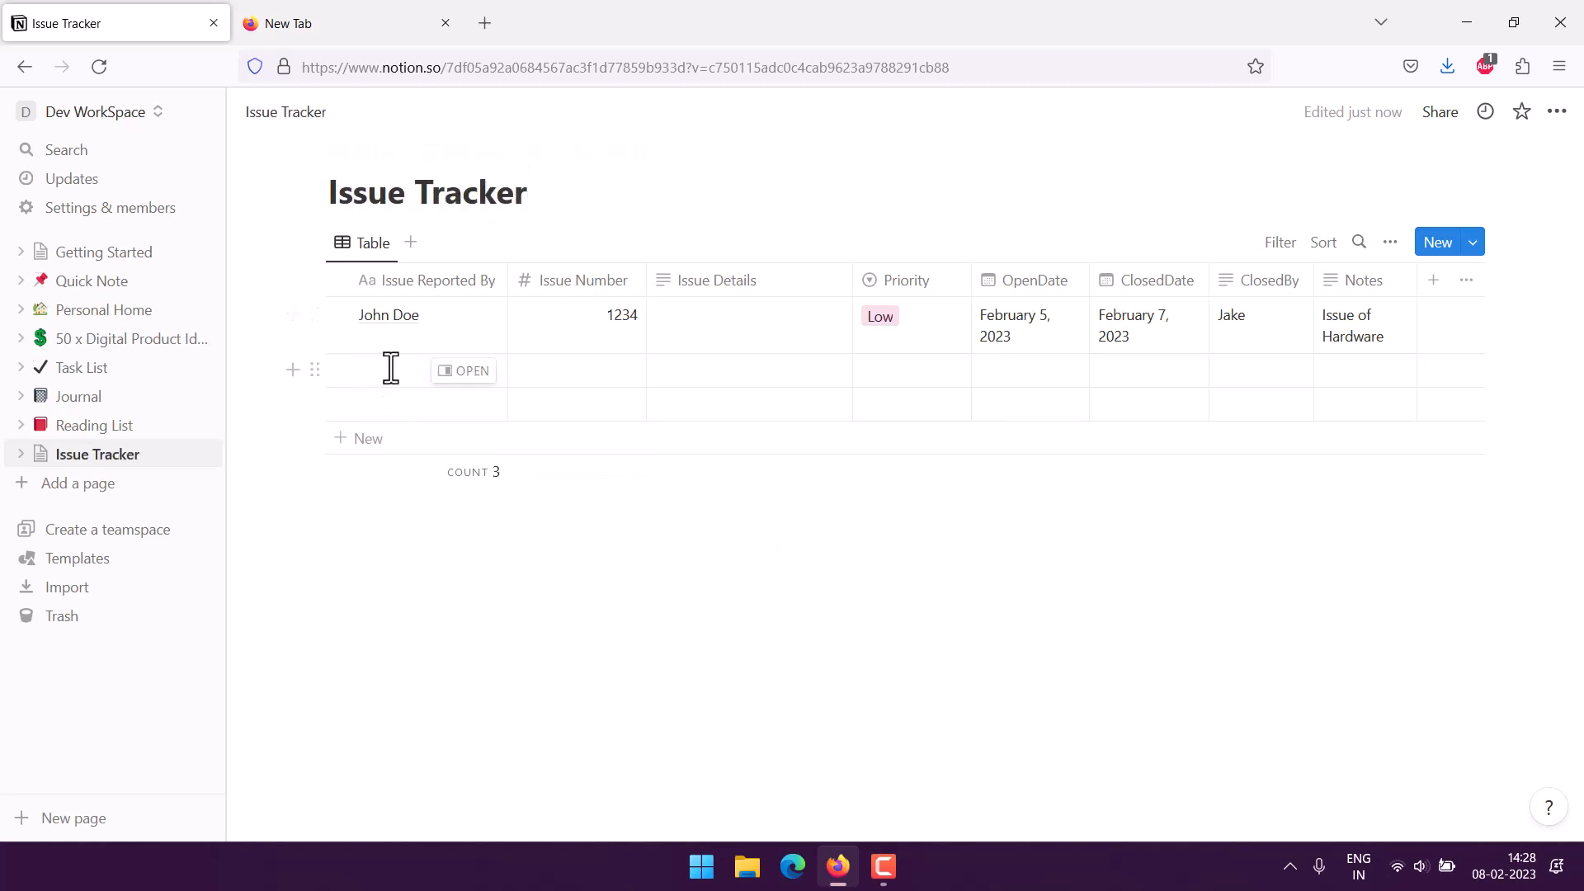
Fill the second row with the reporter's full name and issue number 1235
{"action": "left_click", "coordinate": [448, 382]}
{"action": "type", "text": "Jane "}
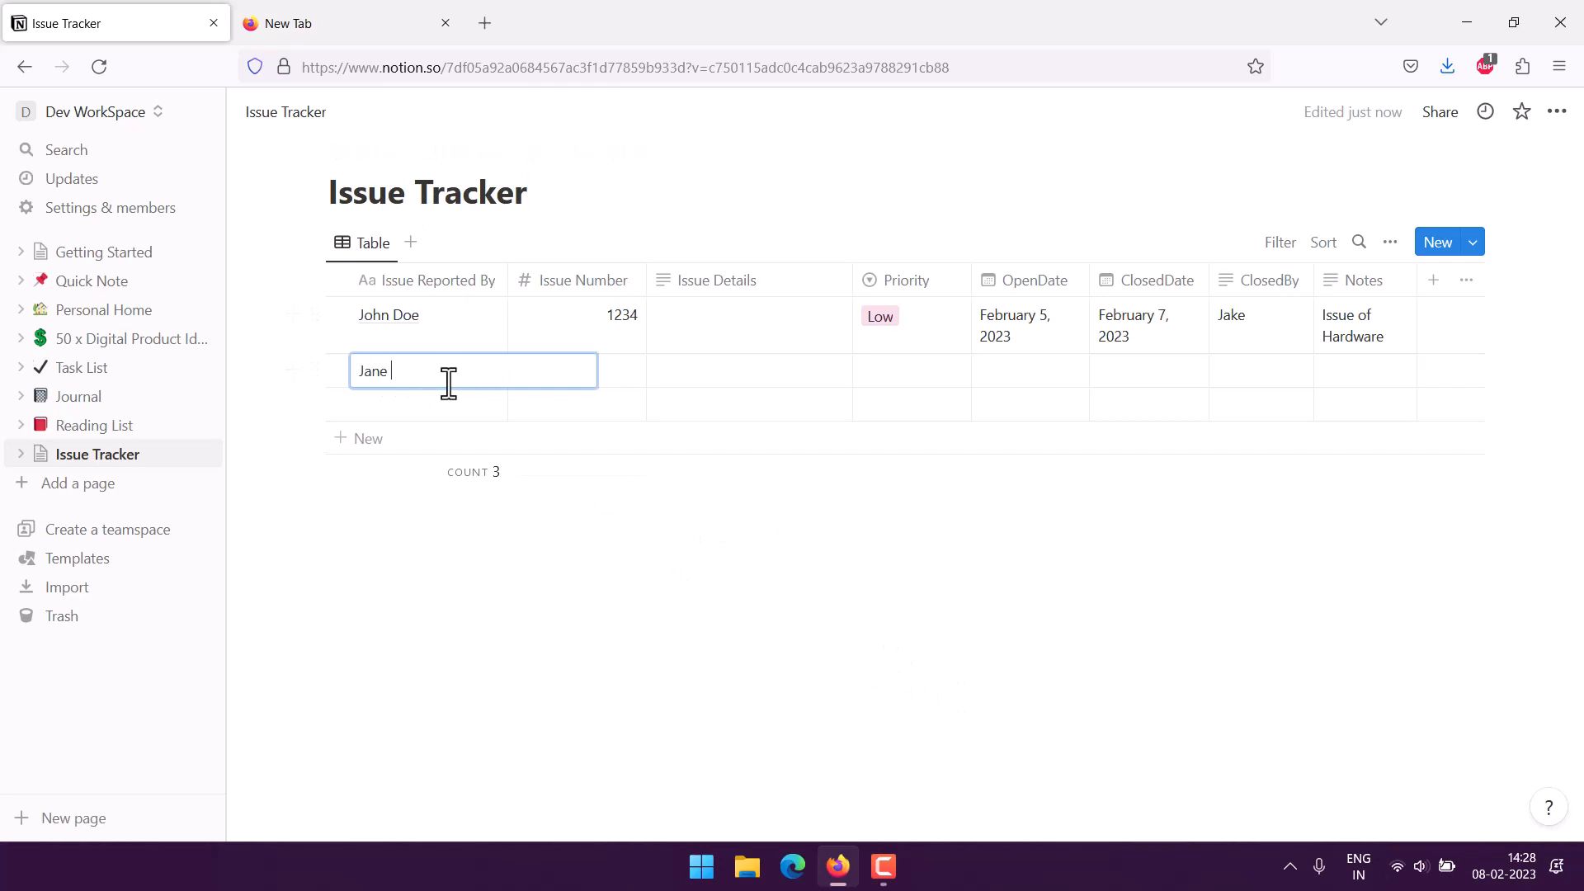
{"action": "type", "text": "Doe"}
{"action": "key", "text": "Tab"}
{"action": "type", "text": "12"}
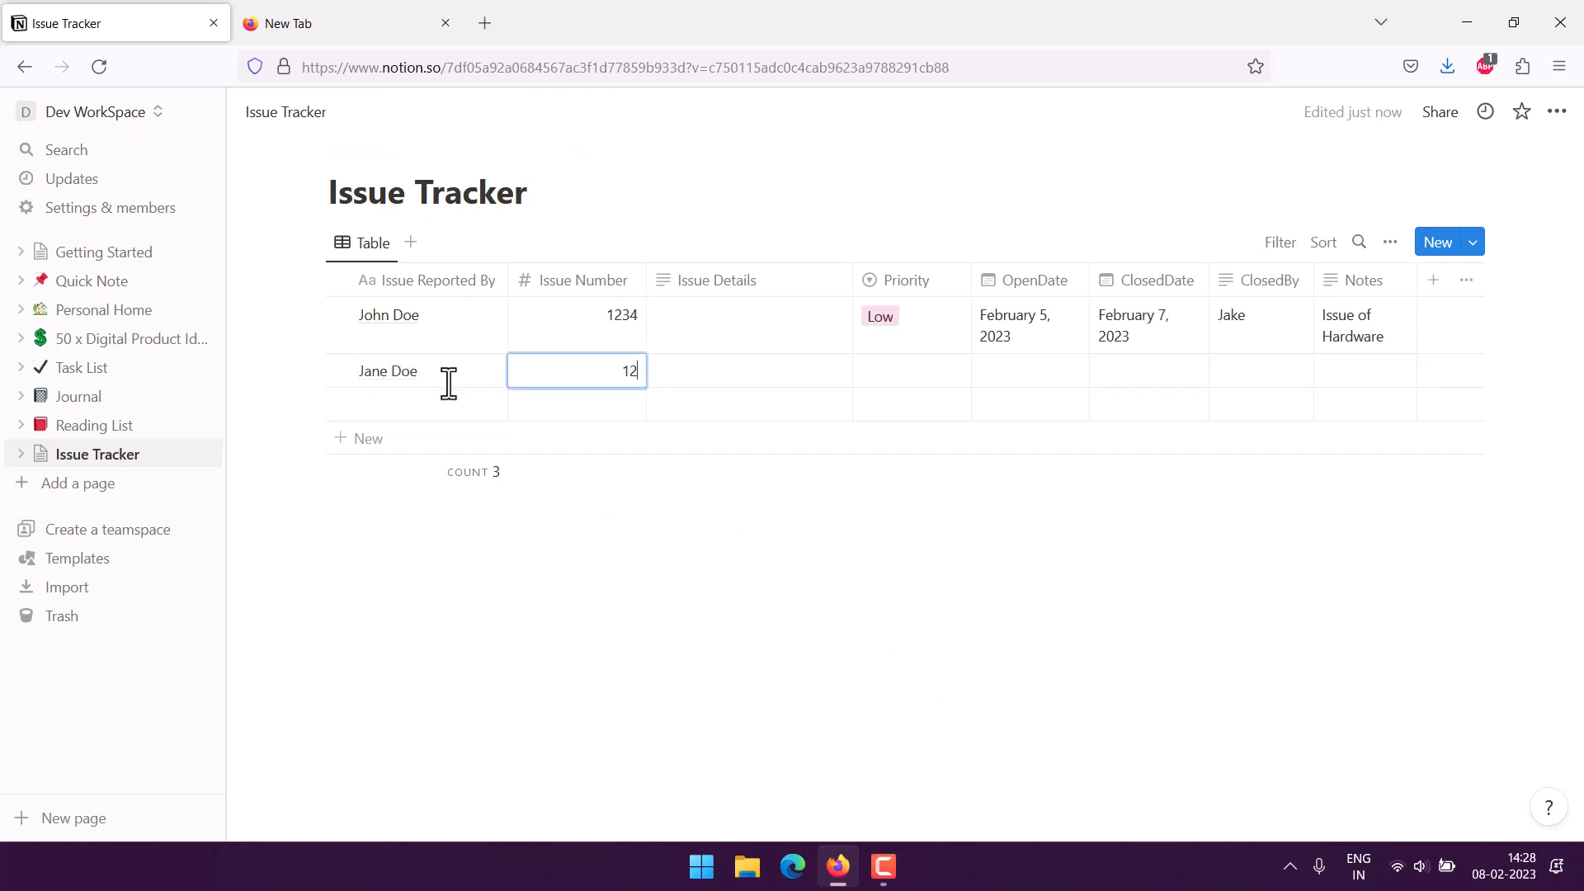
{"action": "type", "text": "35"}
{"action": "key", "text": "Tab"}
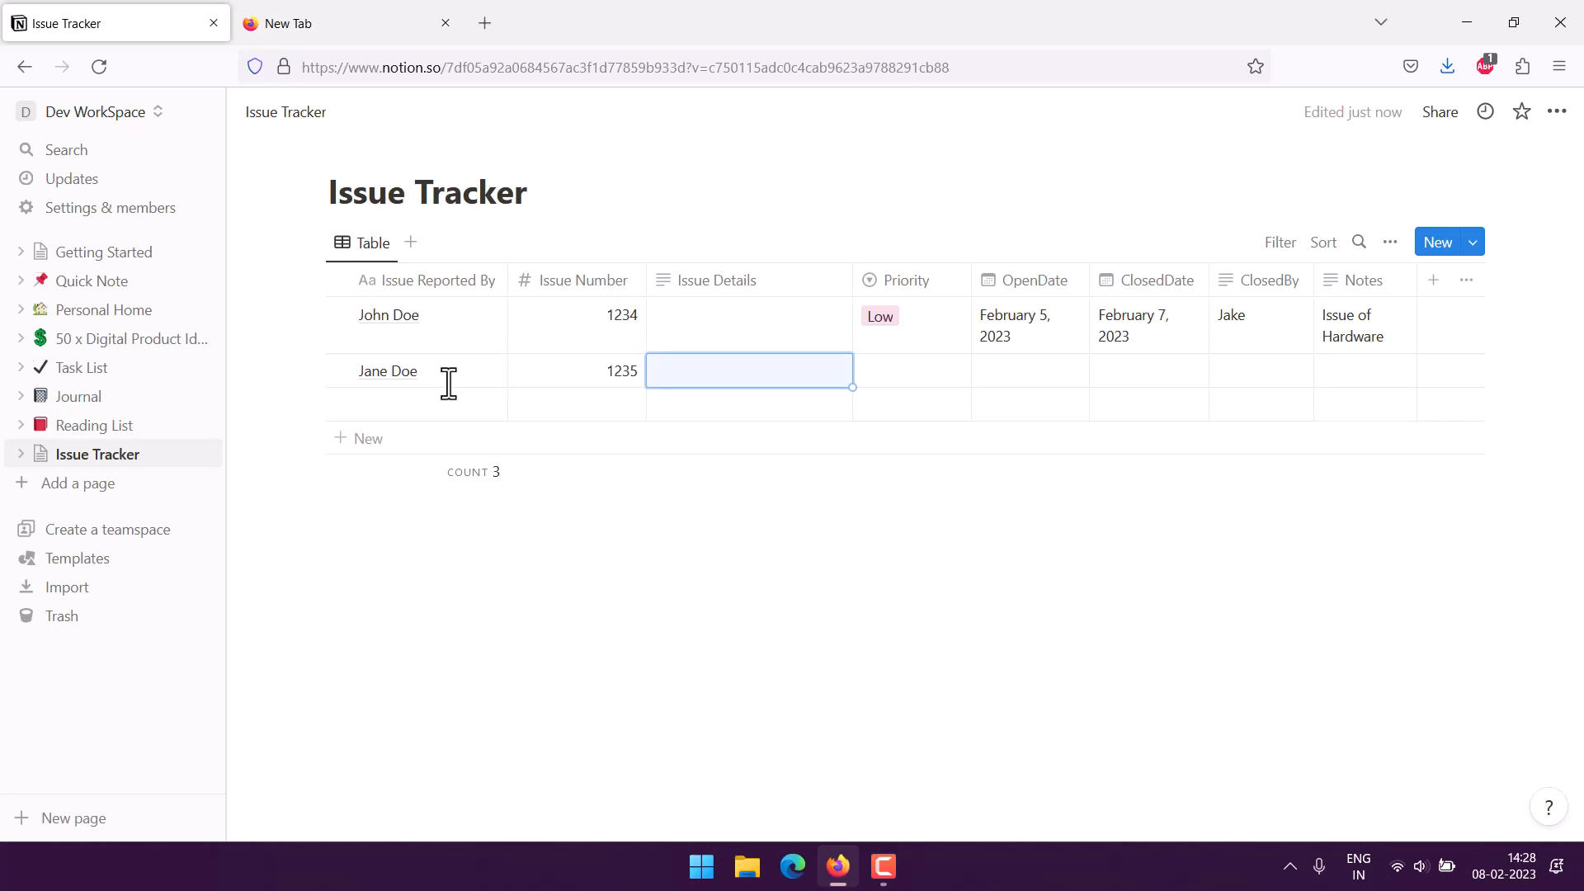
Enter "Hardware" as the first row's Issue Details and "Network Issue" as the second row's
{"action": "left_click", "coordinate": [721, 322]}
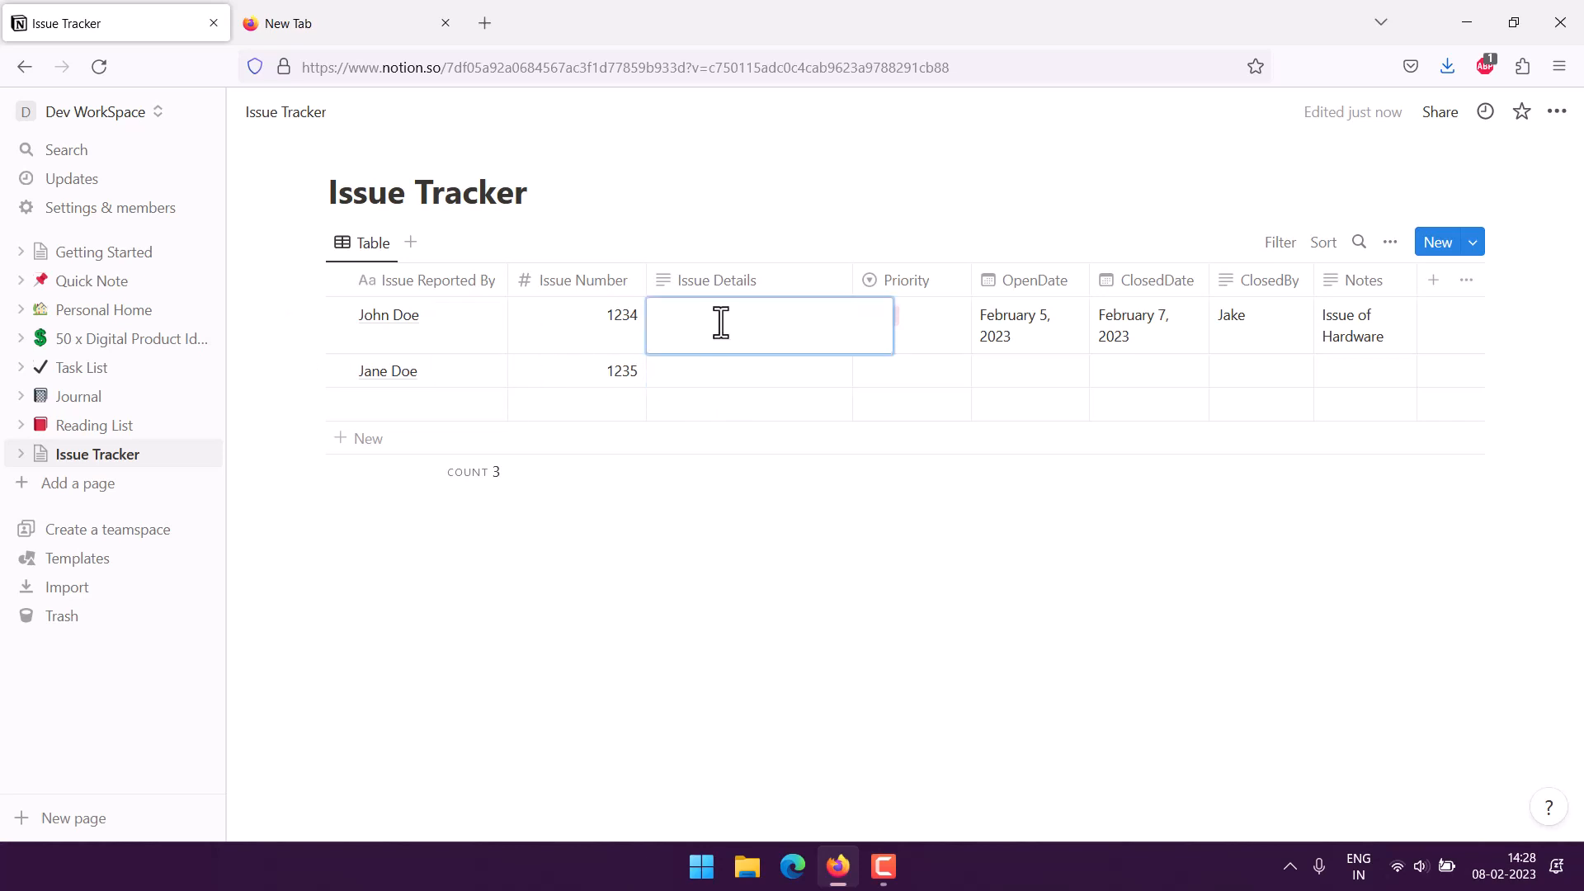
{"action": "type", "text": "Hardware"}
{"action": "left_click", "coordinate": [719, 367]}
{"action": "left_click", "coordinate": [714, 373]}
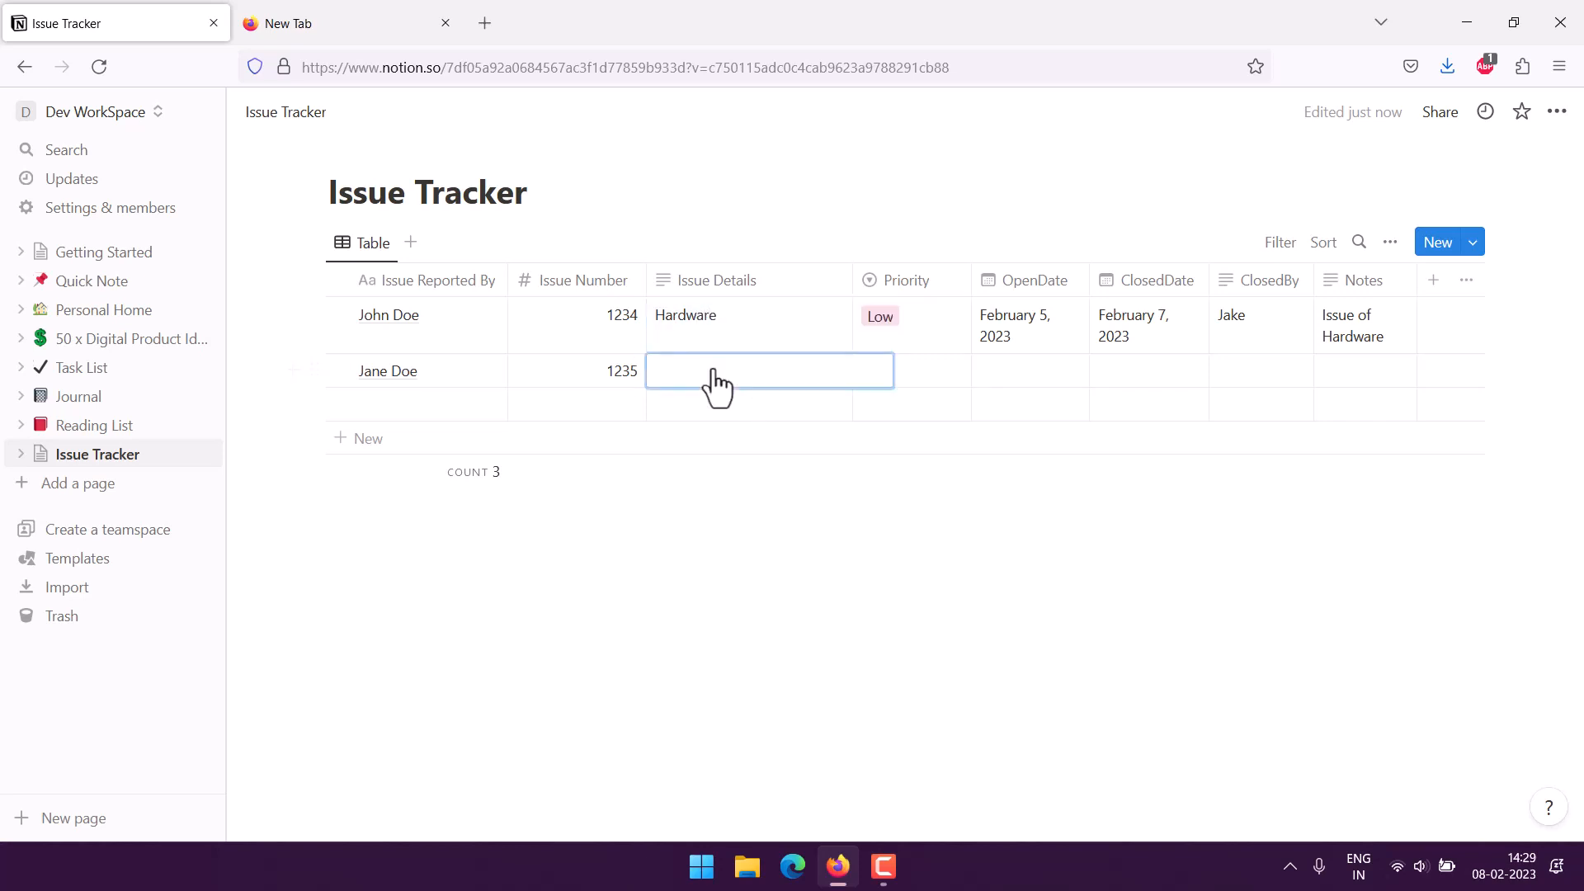
{"action": "type", "text": "Network Issue"}
Set the second issue's Priority to High
{"action": "left_click", "coordinate": [941, 368]}
{"action": "left_click", "coordinate": [937, 371]}
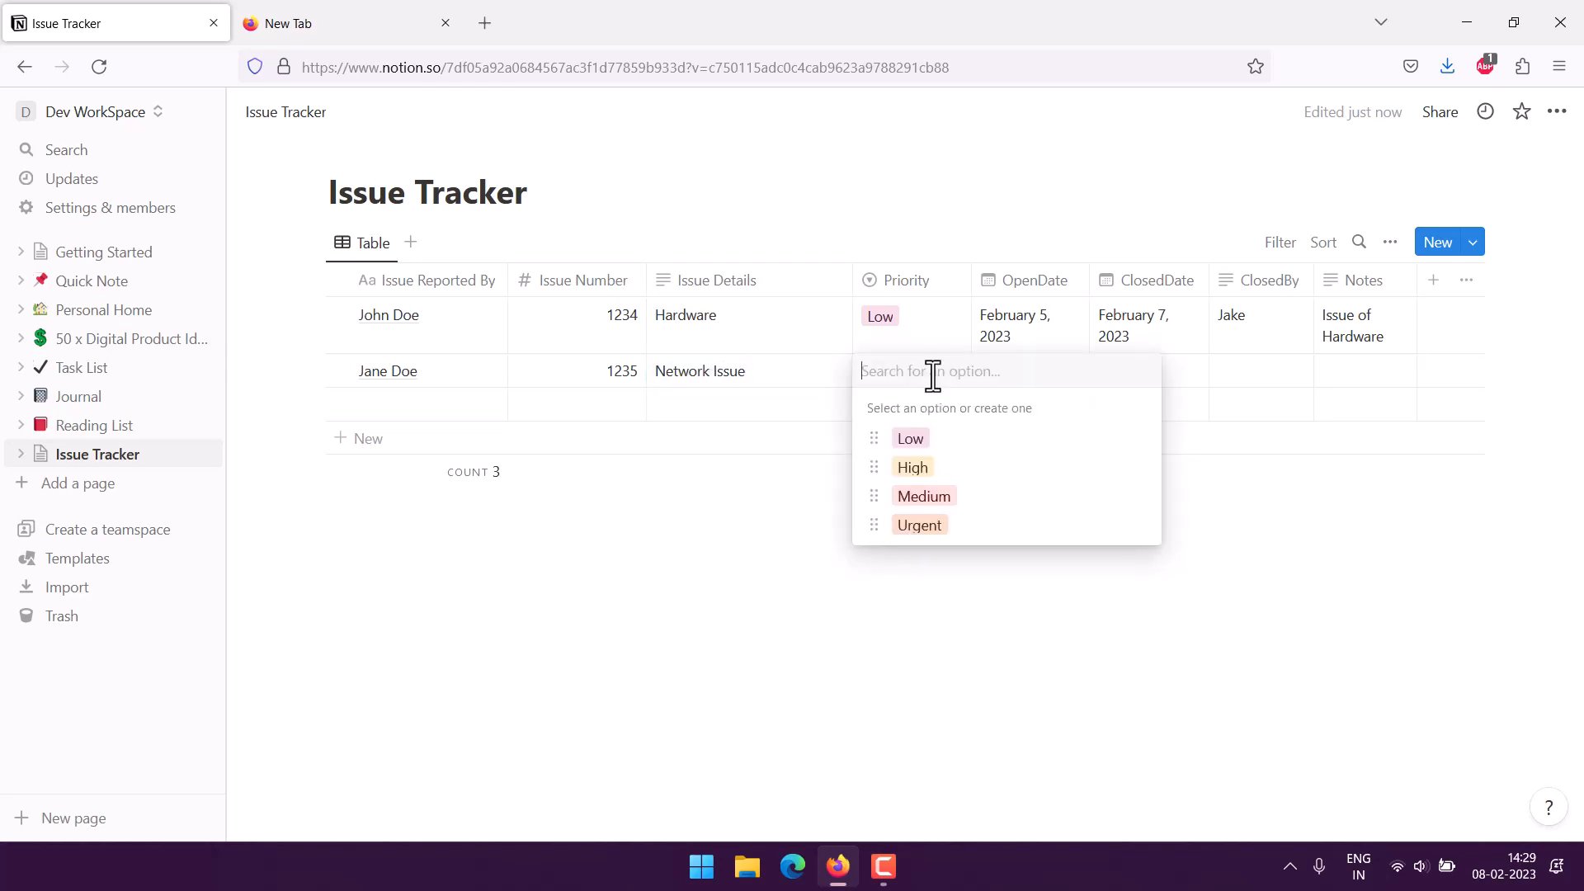
{"action": "left_click", "coordinate": [913, 467]}
{"action": "left_click", "coordinate": [796, 472]}
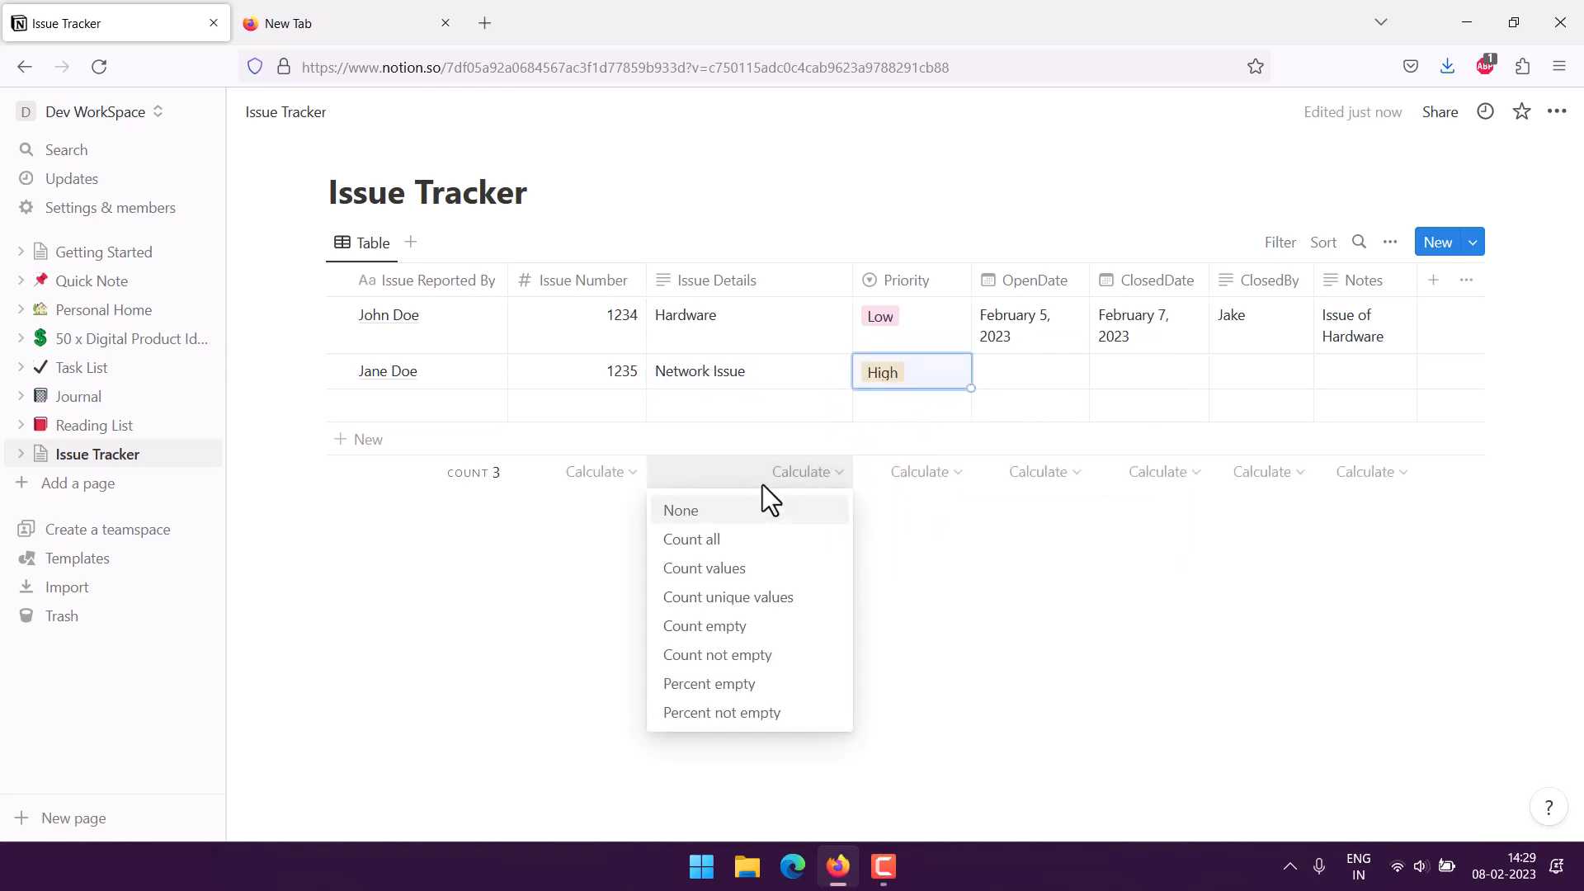
Set both the OpenDate and the ClosedDate of the second issue to February 7, 2023
{"action": "left_click", "coordinate": [1061, 367]}
{"action": "left_click", "coordinate": [1018, 378]}
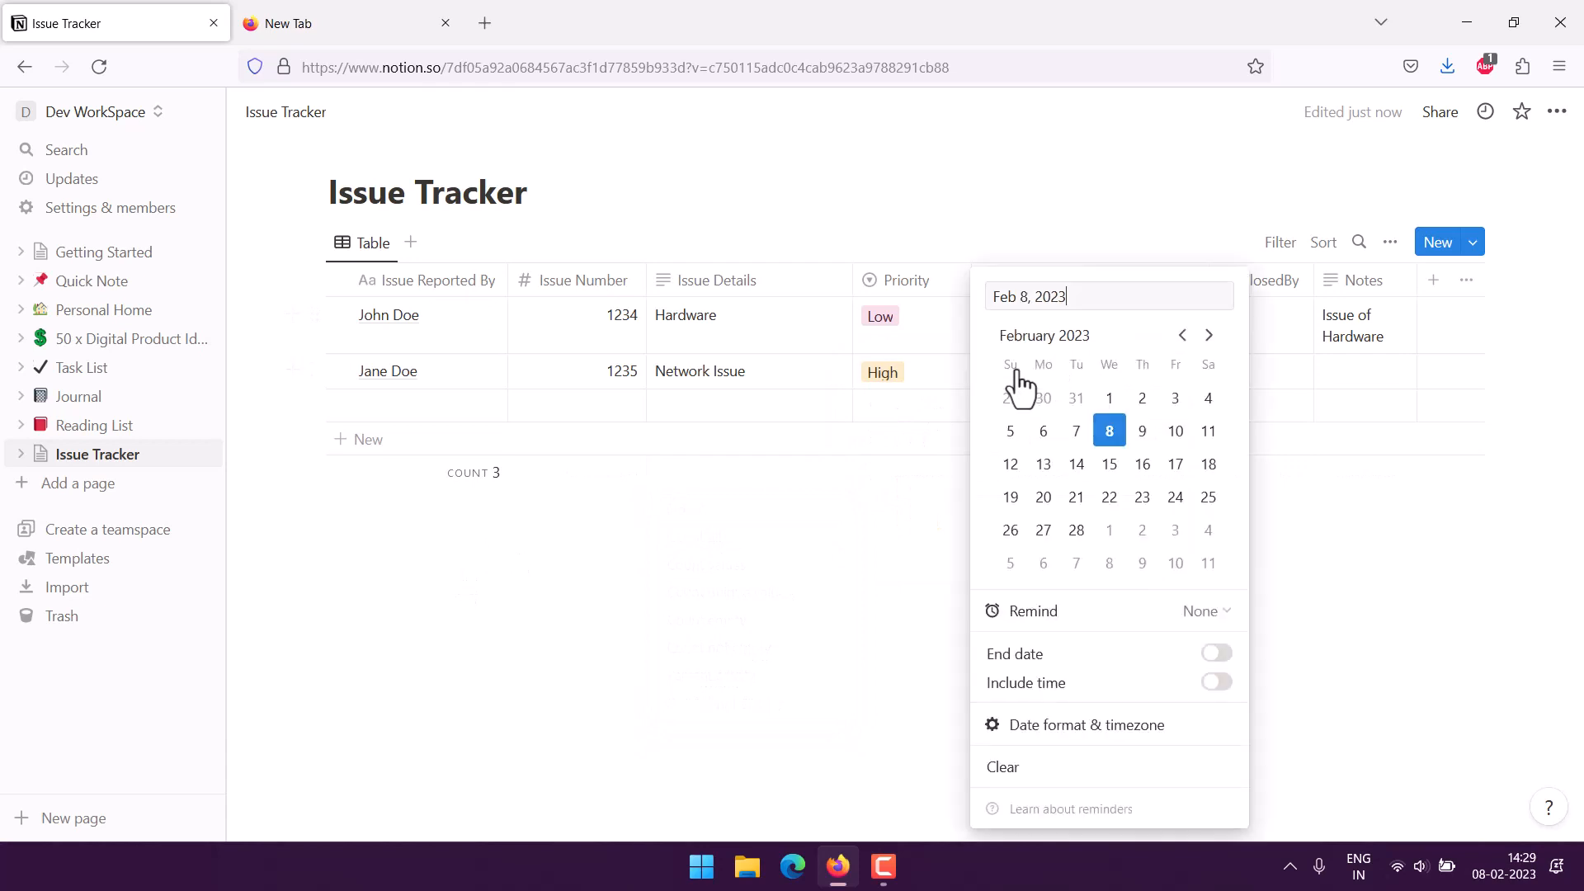
{"action": "left_click", "coordinate": [1076, 431]}
{"action": "left_click", "coordinate": [820, 552]}
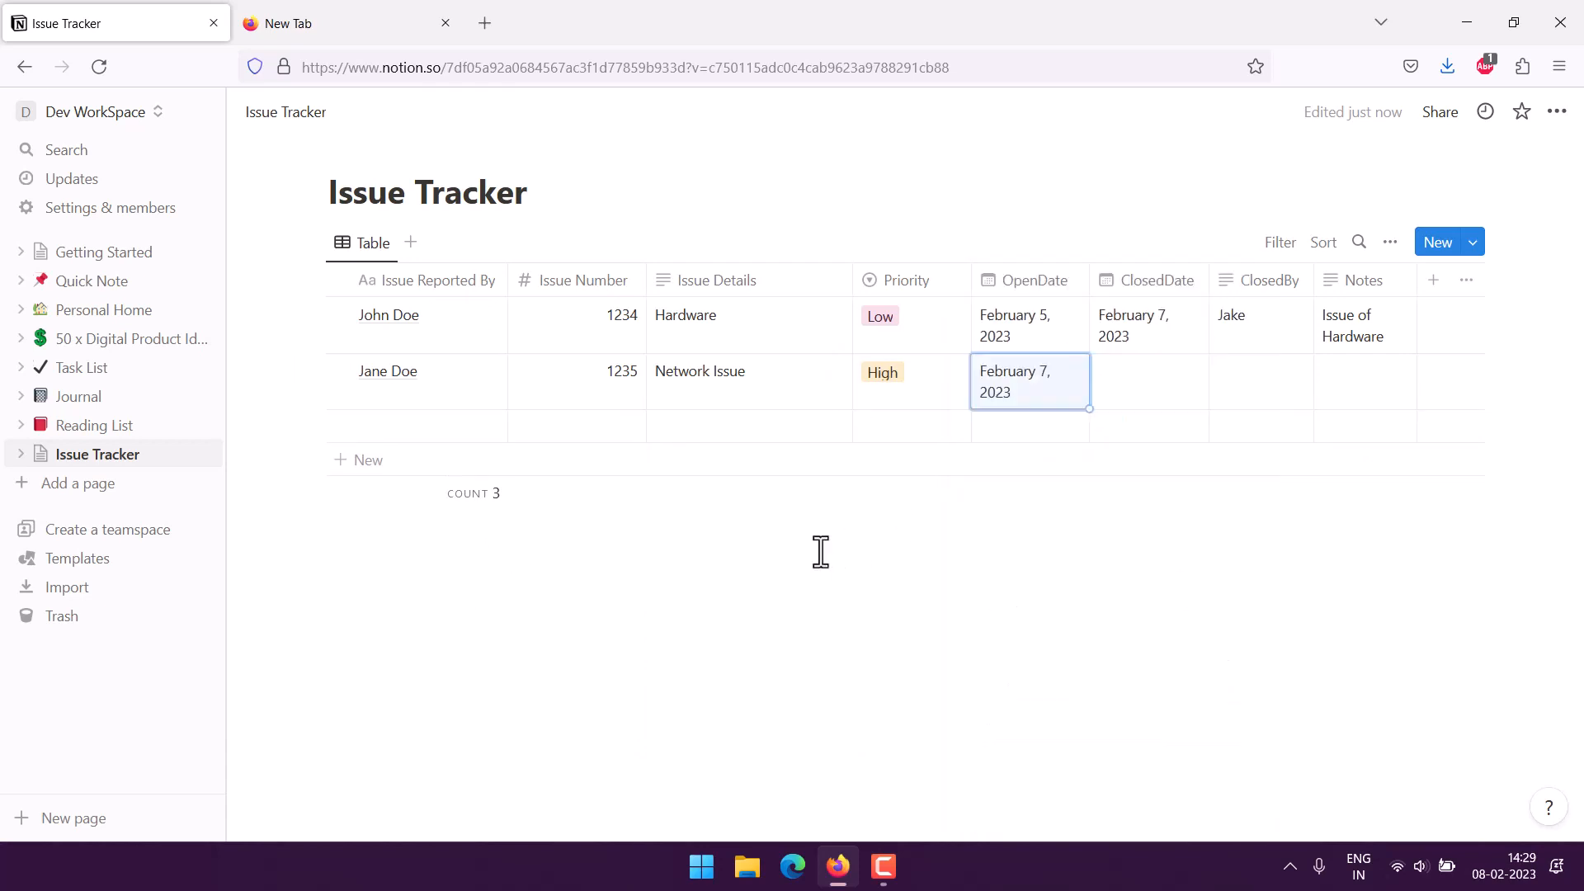
{"action": "left_click", "coordinate": [1145, 384]}
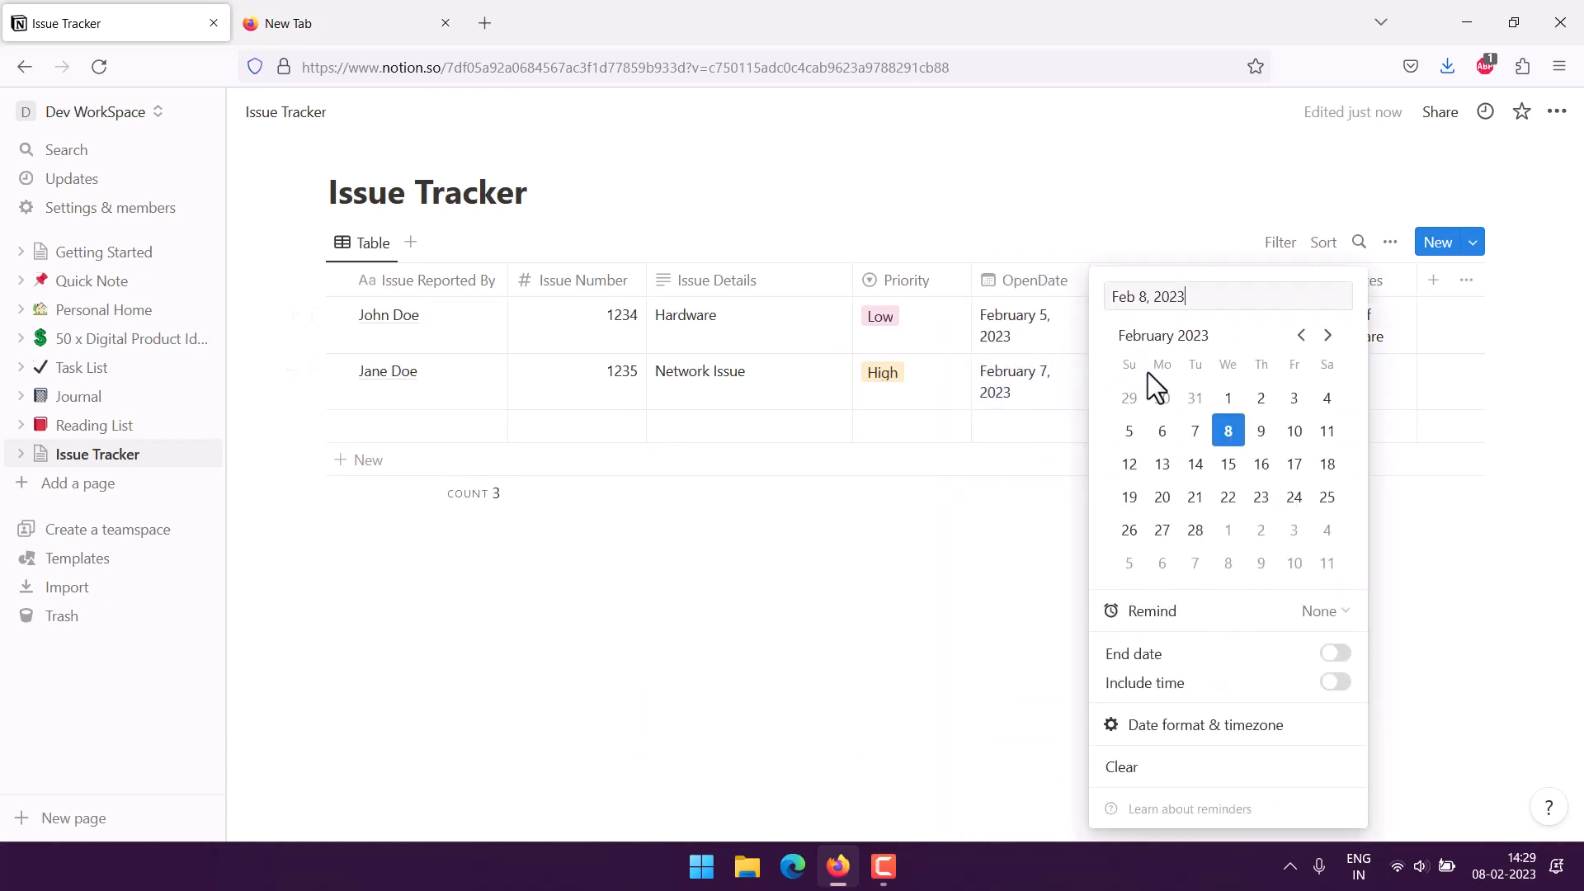
{"action": "left_click", "coordinate": [1195, 430]}
{"action": "left_click", "coordinate": [1037, 540]}
Enter the closing person's first name under ClosedBy and "Network lines issue" under Notes in the second row
{"action": "left_click", "coordinate": [1251, 379]}
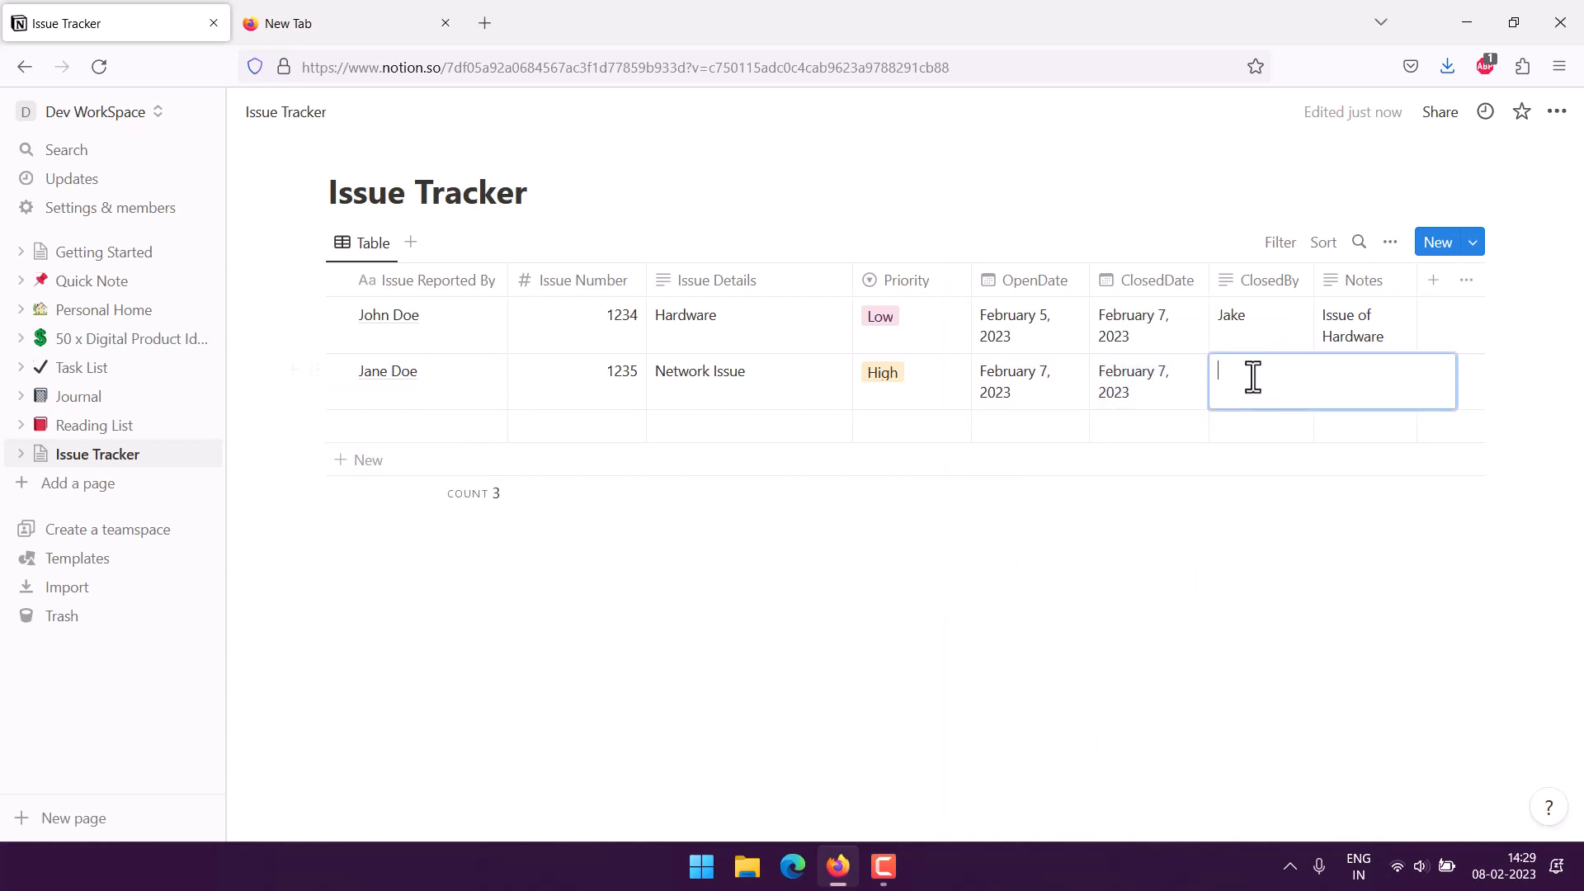
{"action": "type", "text": "JOhn"}
{"action": "key", "text": "Escape"}
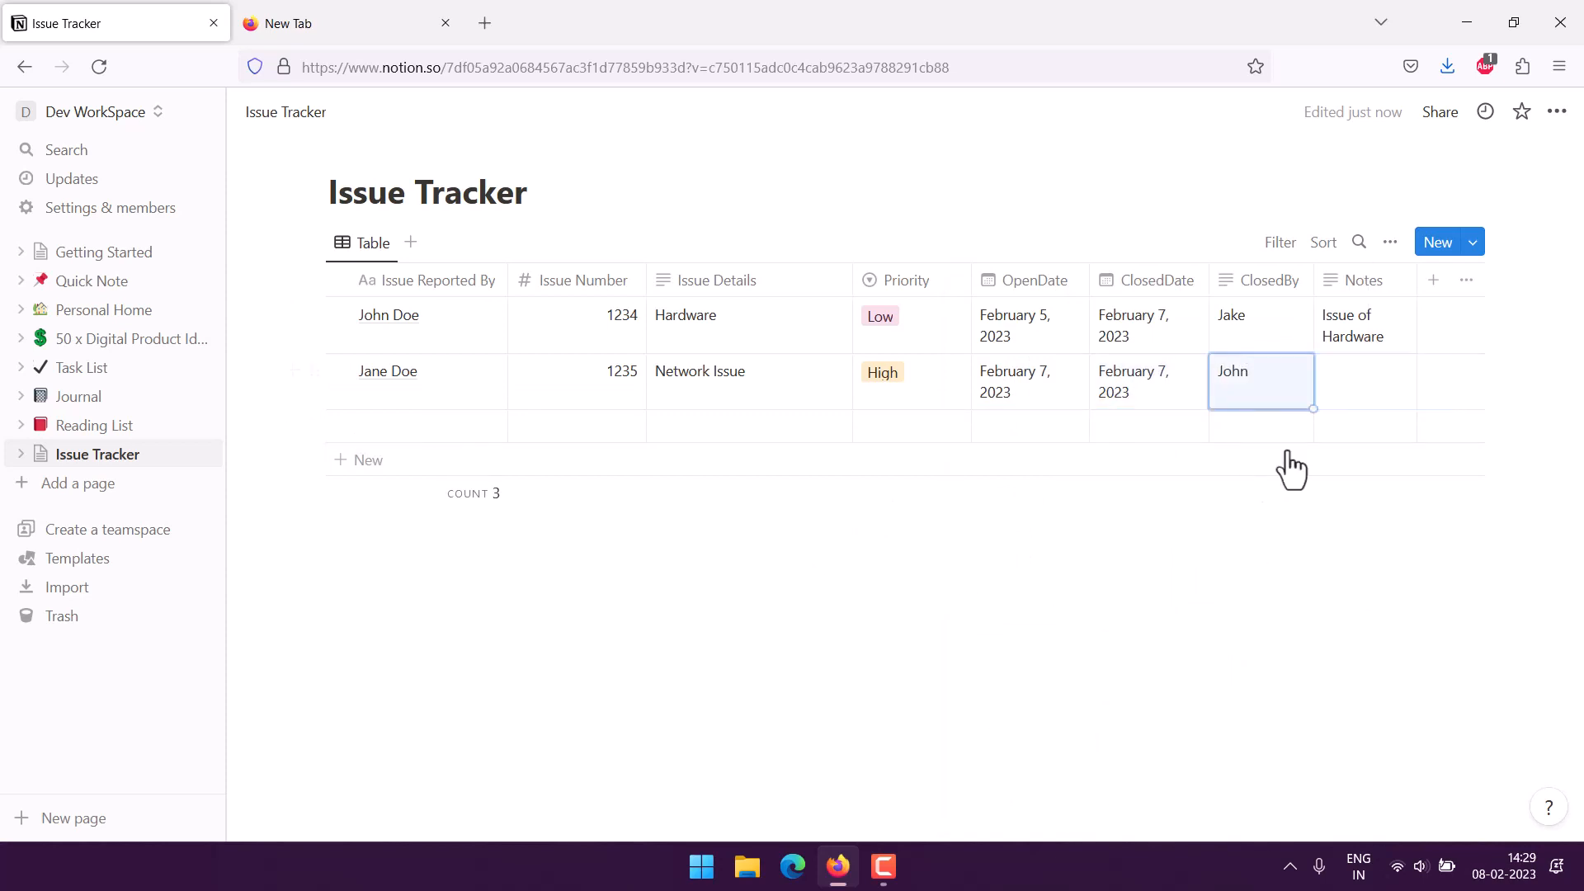
{"action": "left_click", "coordinate": [1339, 372]}
{"action": "type", "text": "Ne"}
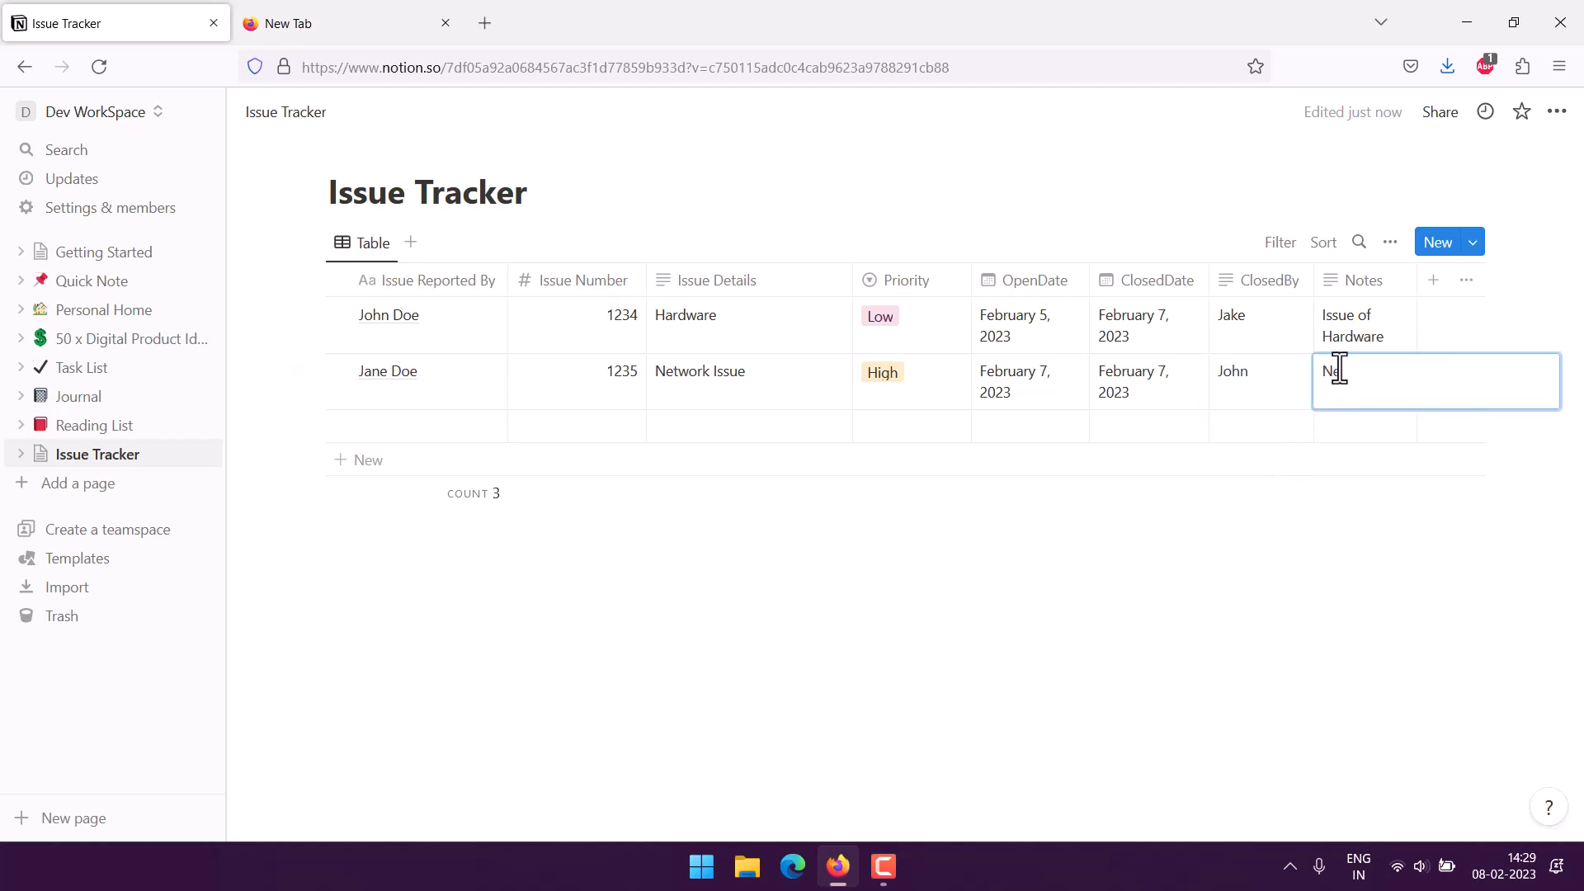
{"action": "type", "text": "twork lines issue"}
{"action": "key", "text": "Escape"}
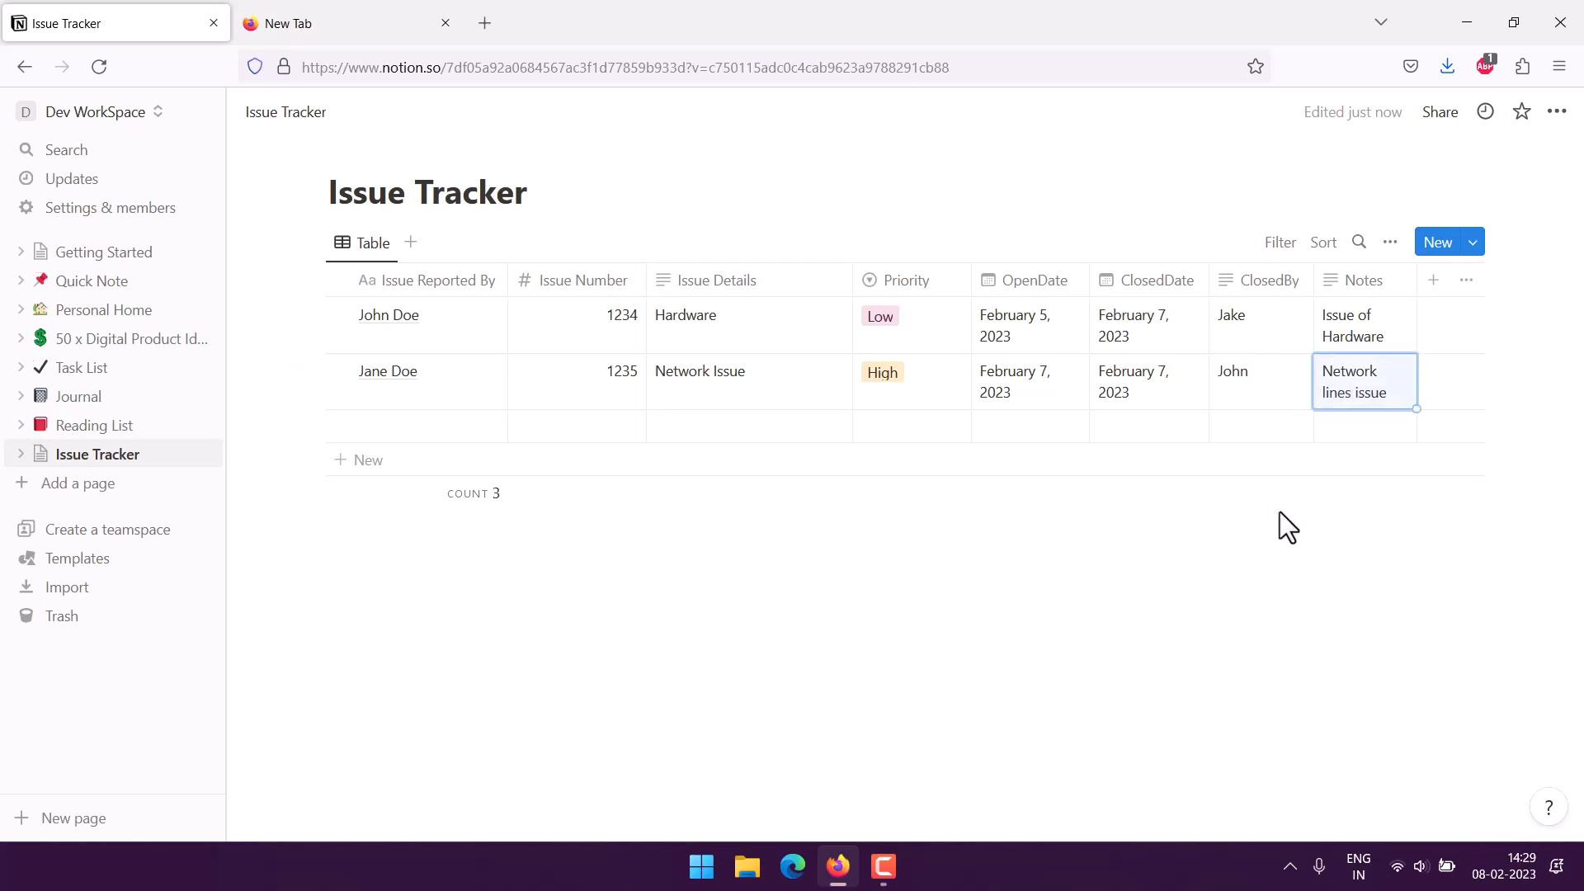